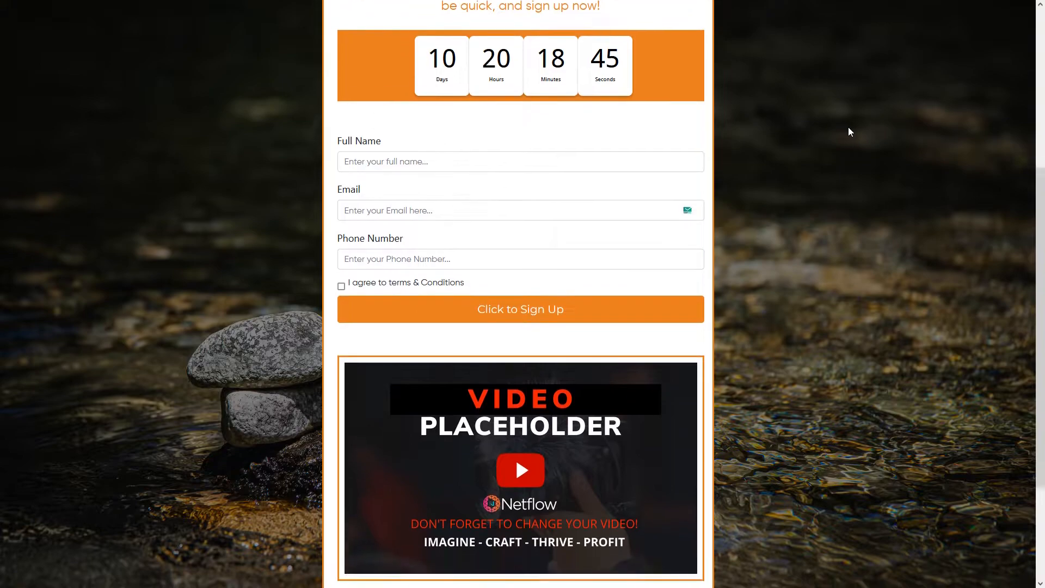
scroll(849, 131, "down", 1)
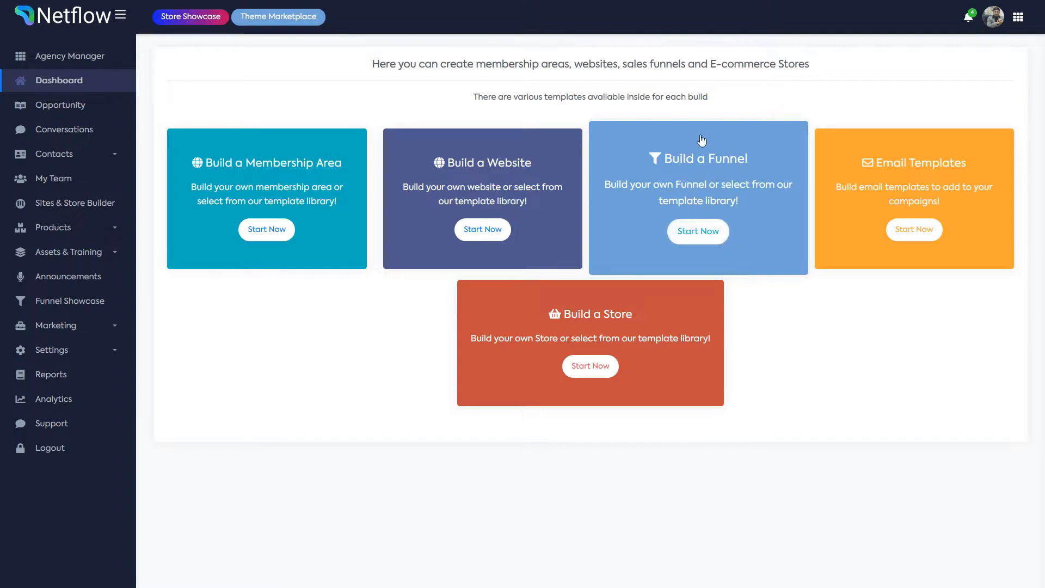
Step: Create a new funnel named 'My First Funnel' from Build a Funnel
left_click(707, 234)
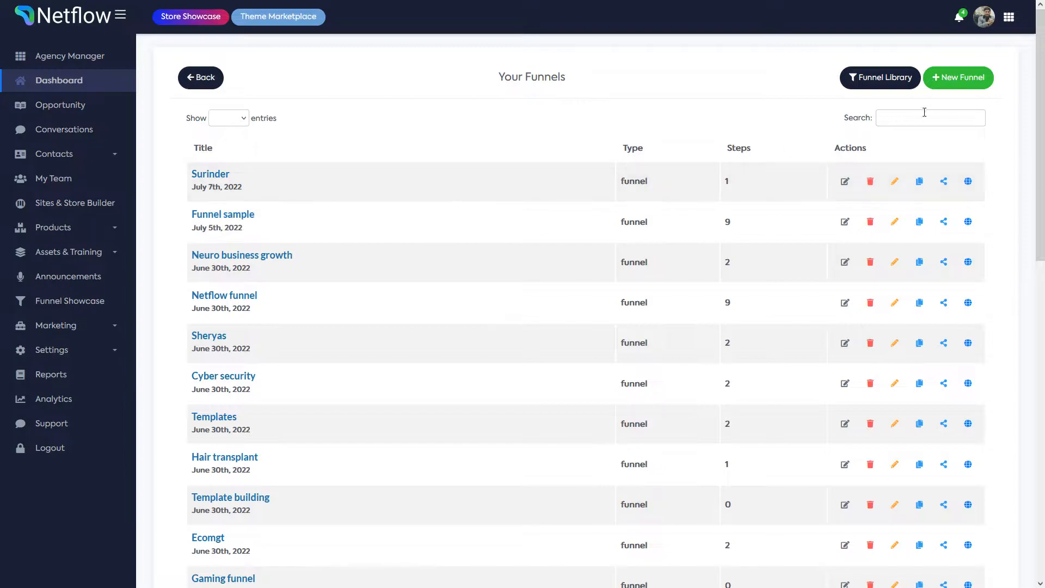
left_click(955, 80)
left_click(468, 93)
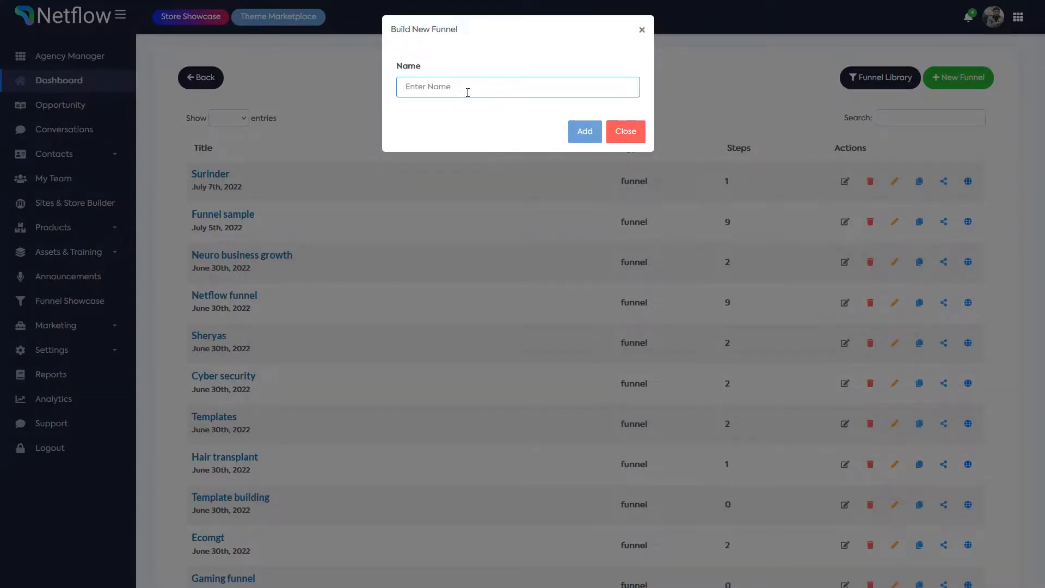
type("My First Funnel")
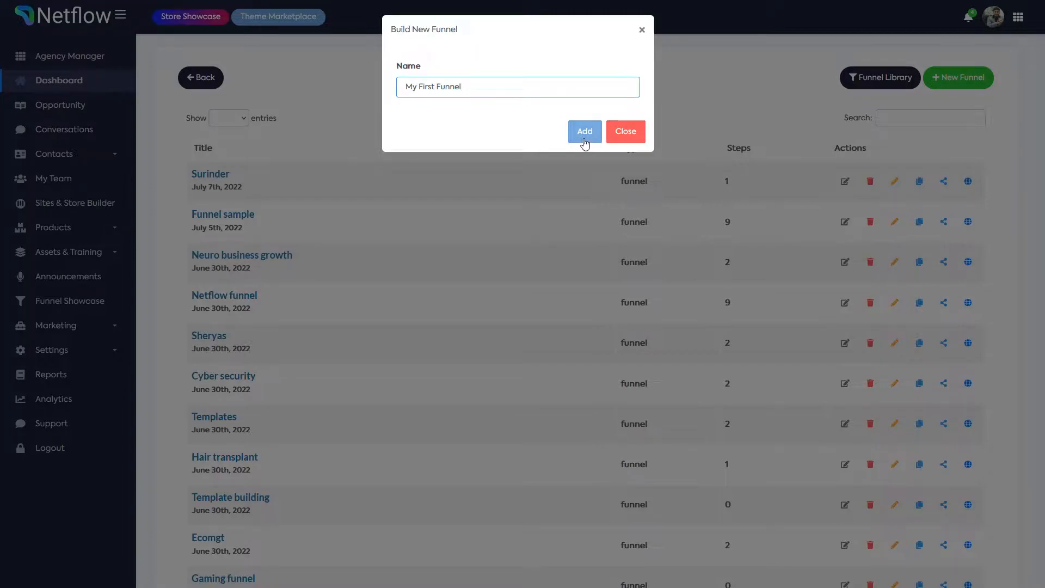
left_click(582, 131)
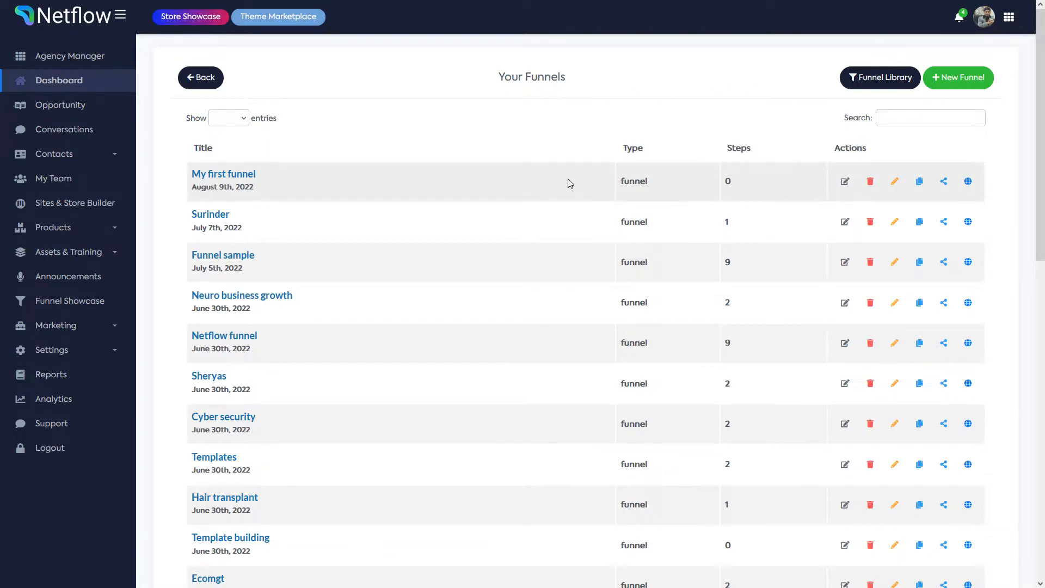
Step: Open My first funnel and add a blank step without a template, then begin naming it First step
left_click(233, 174)
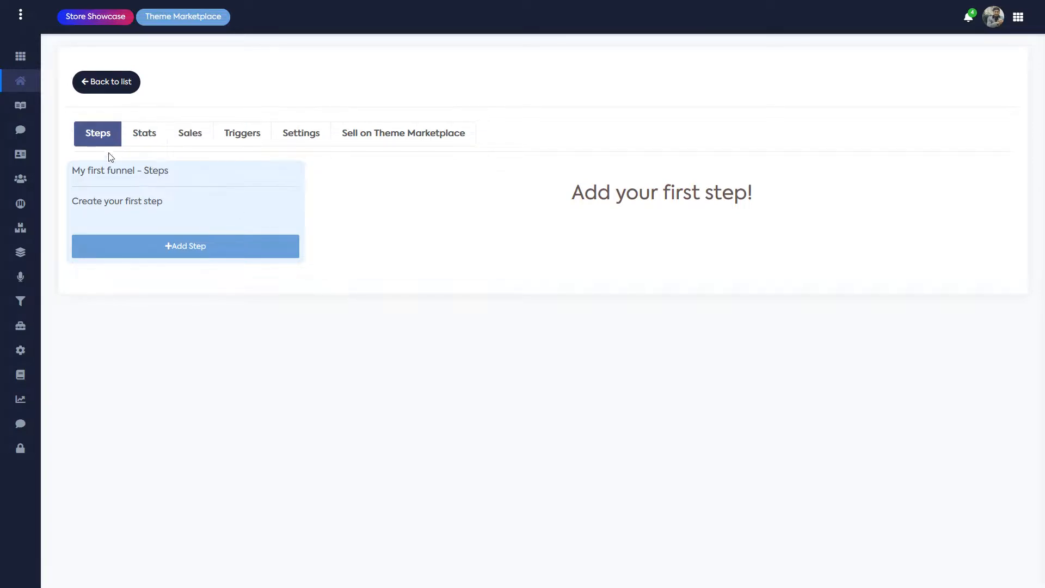
left_click(189, 251)
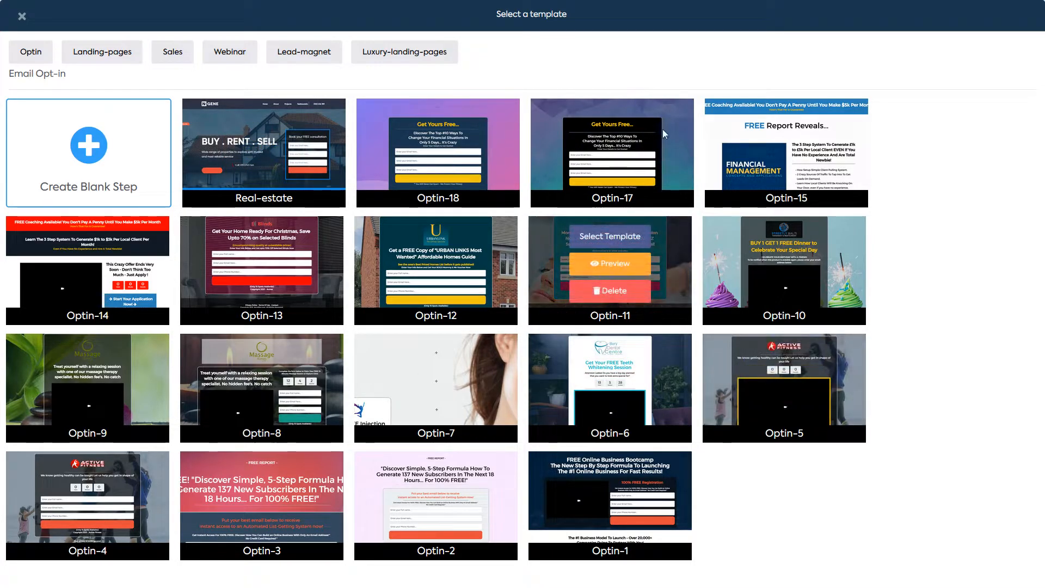
mouse_move(314, 113)
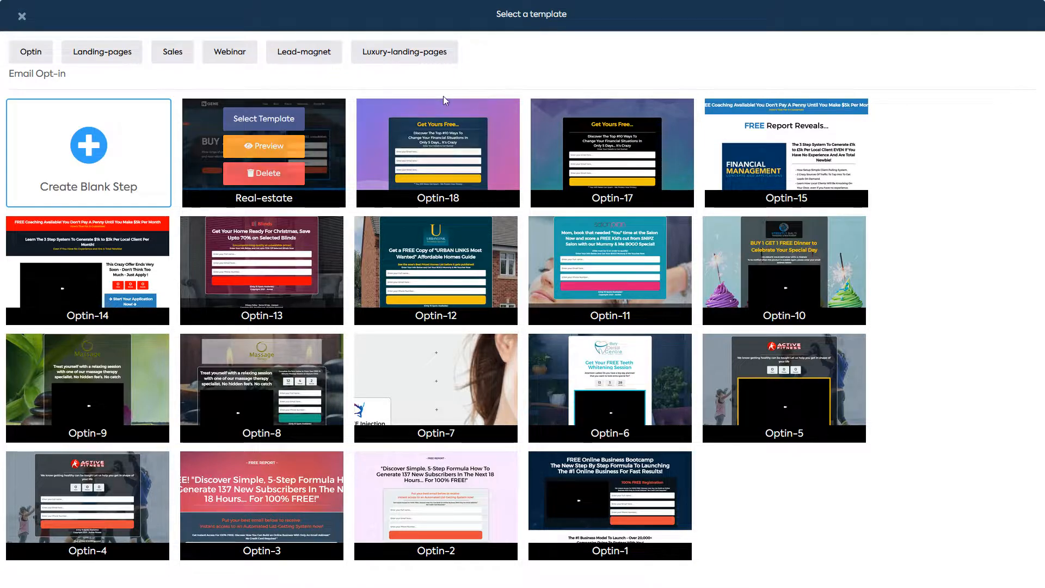
mouse_move(456, 102)
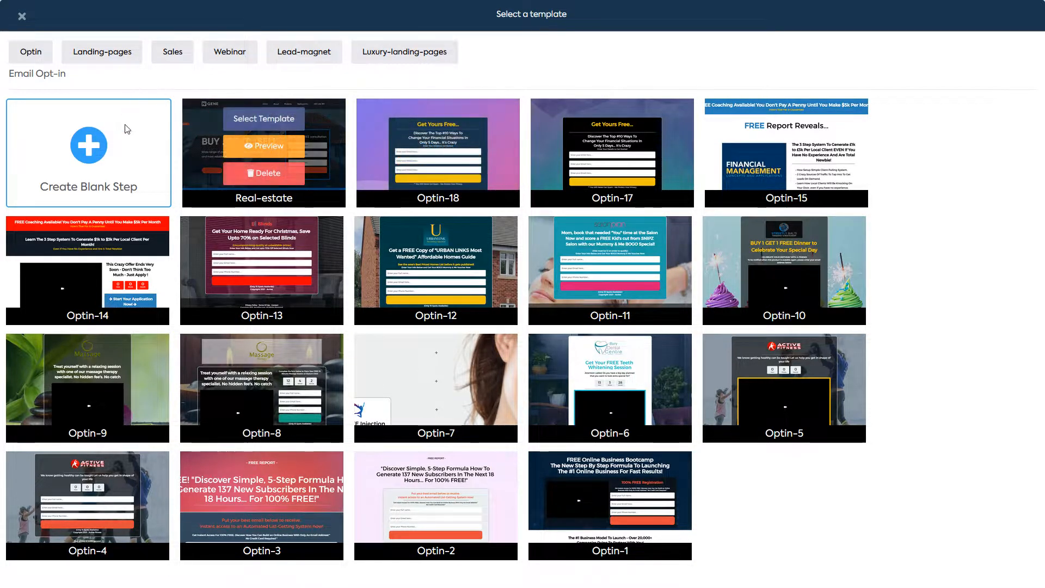
mouse_move(100, 161)
left_click(90, 140)
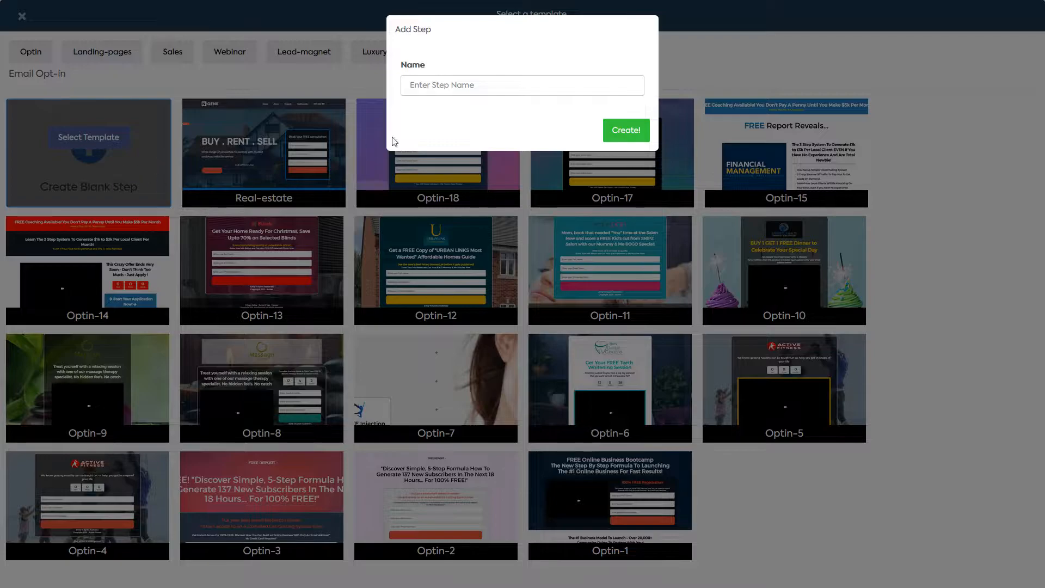
left_click(482, 83)
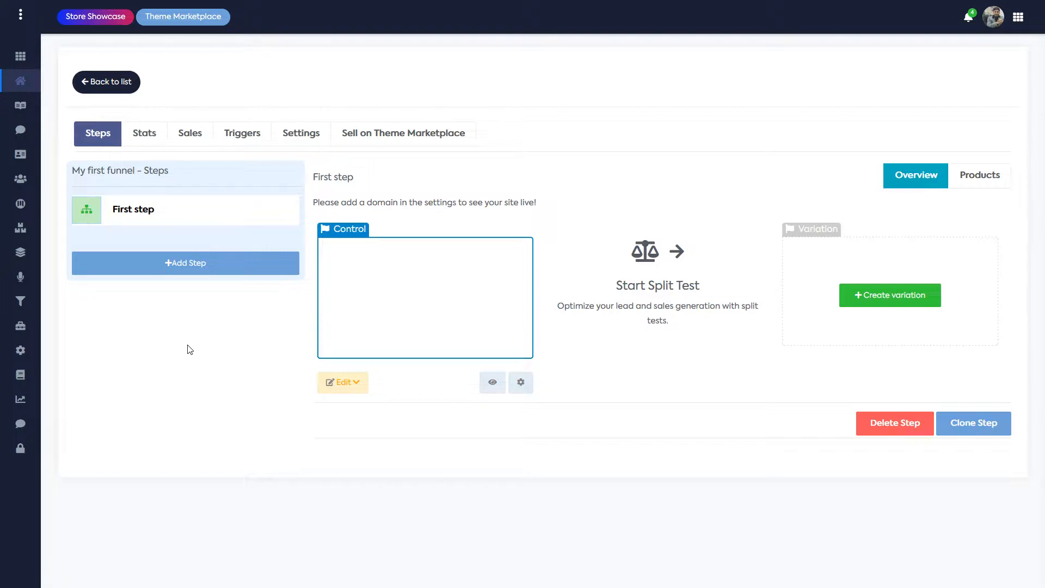
Step: Open the First step's Control page in the page builder
left_click(362, 388)
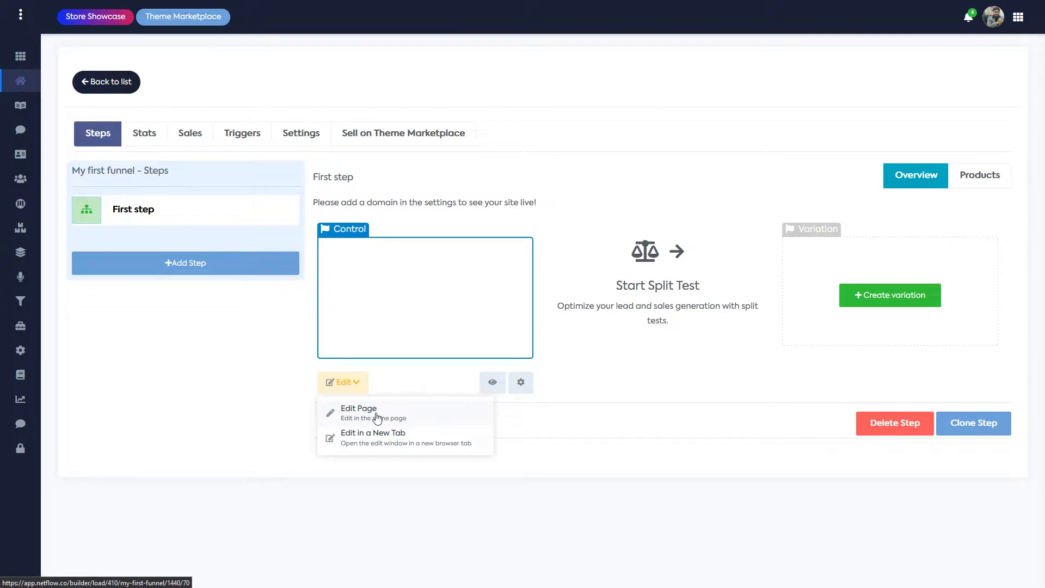
left_click(364, 414)
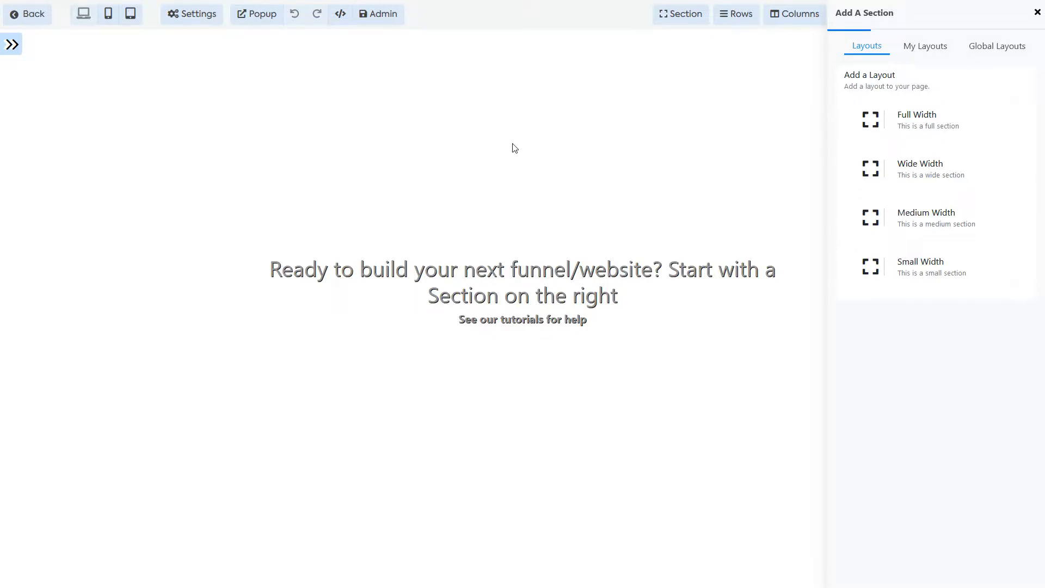
Step: Add a Medium Width section containing a 1 Column Row
left_click(943, 226)
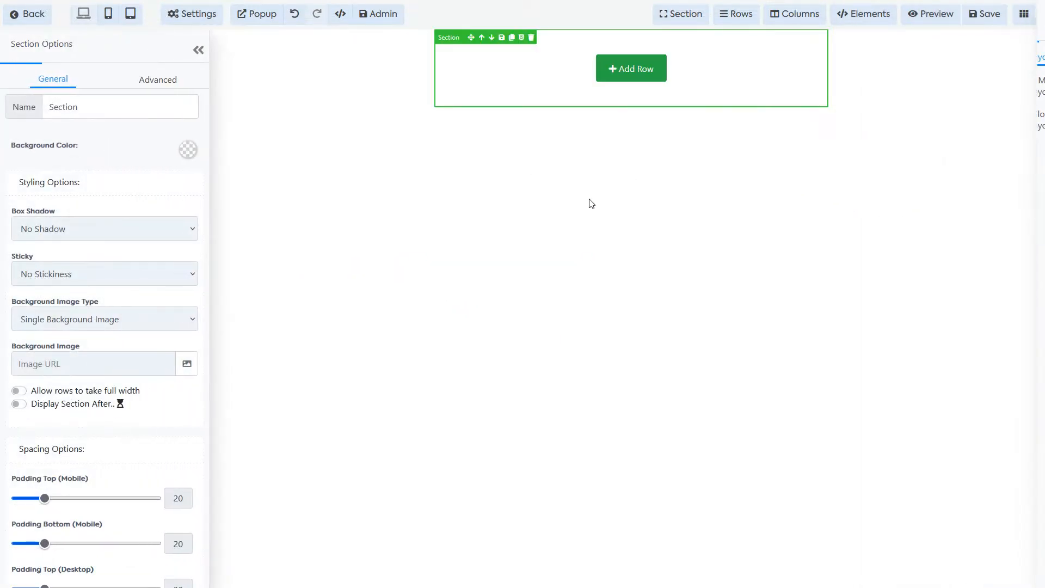
left_click(614, 201)
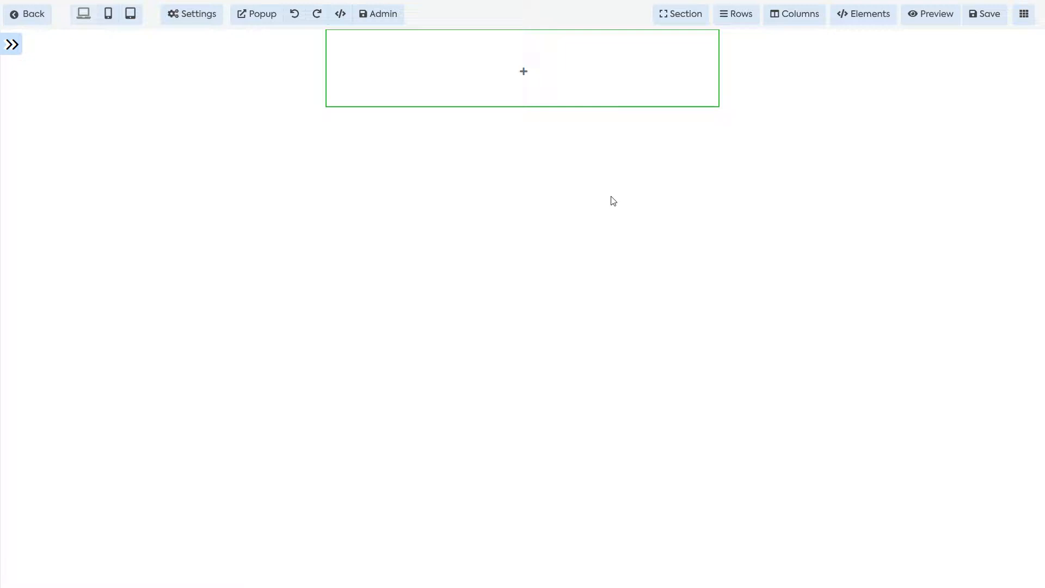
mouse_move(375, 93)
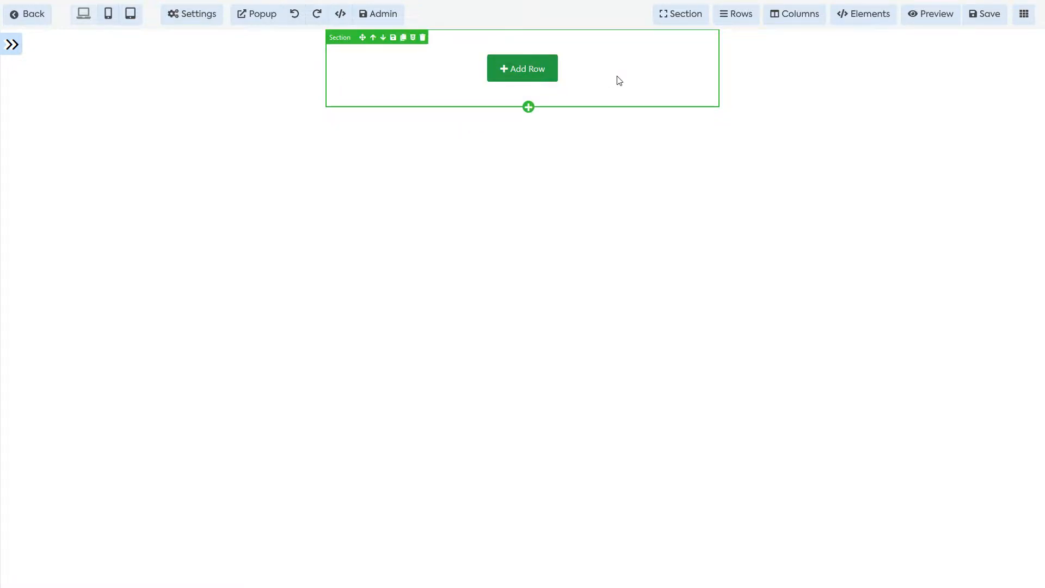
left_click(541, 75)
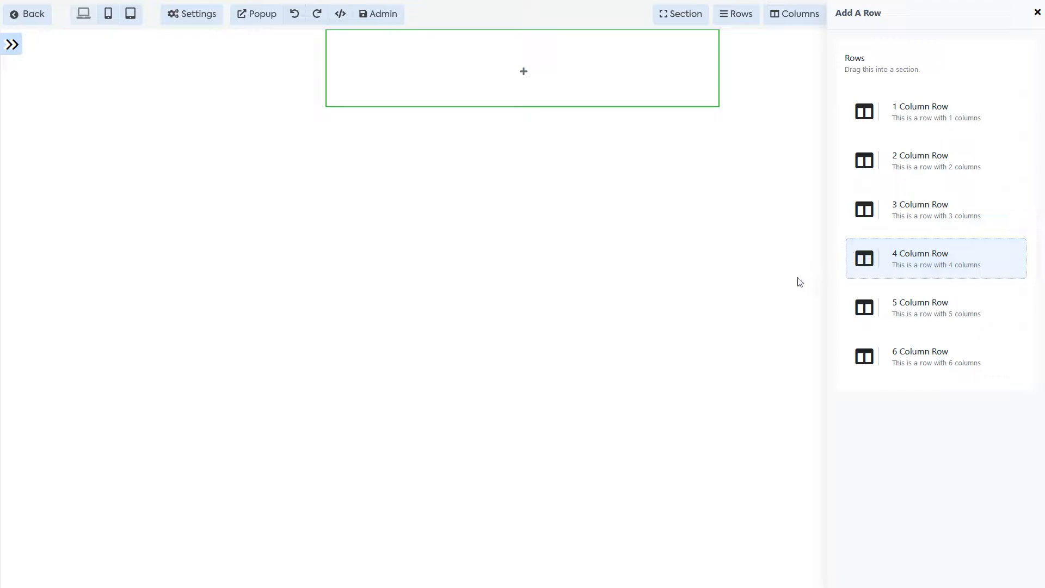
left_click(922, 128)
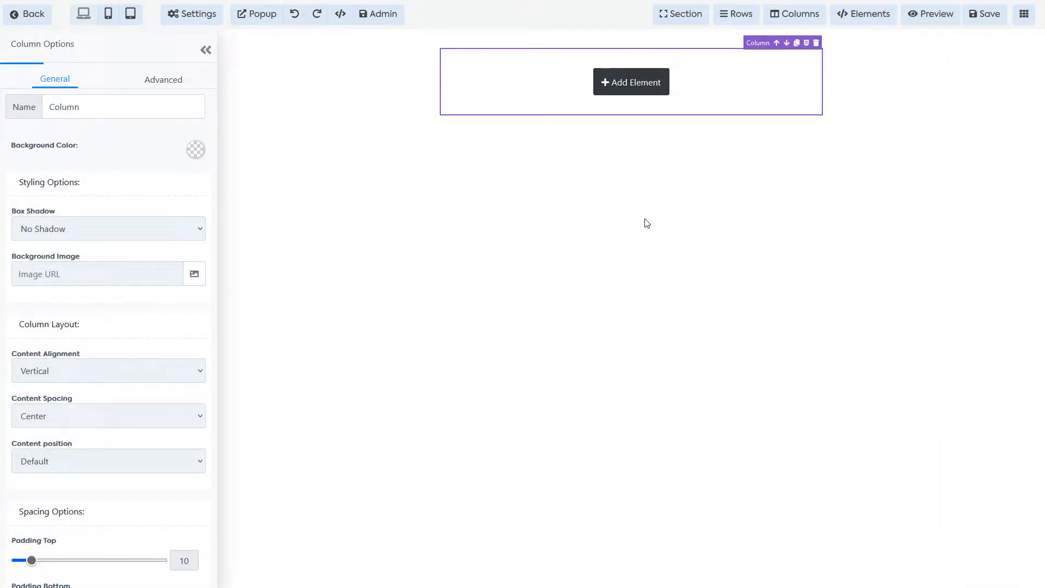
Step: Browse the page elements list and inspect the section and row settings
left_click(627, 90)
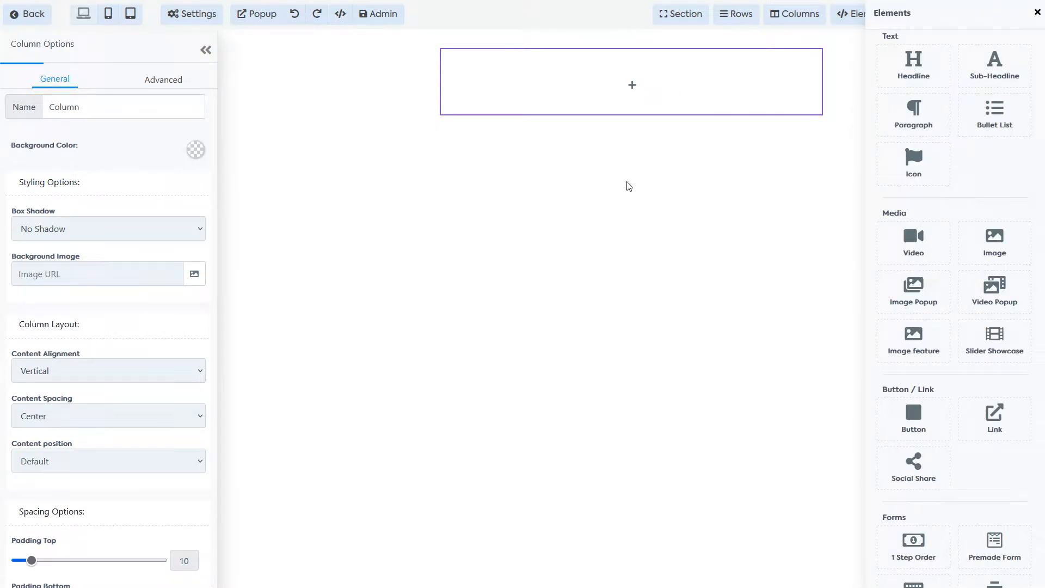
scroll(942, 143, "down", 5)
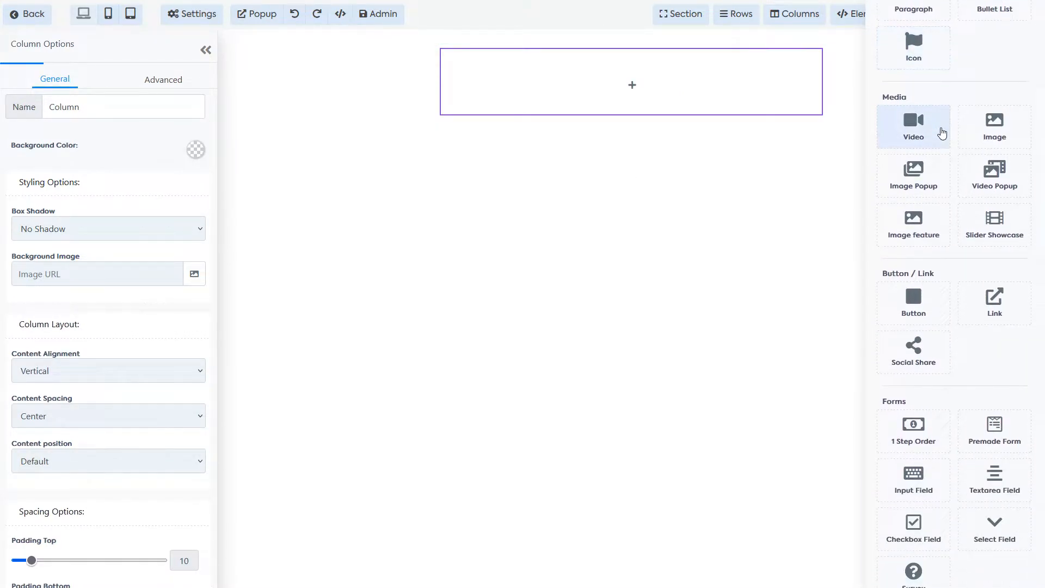
scroll(926, 133, "down", 4)
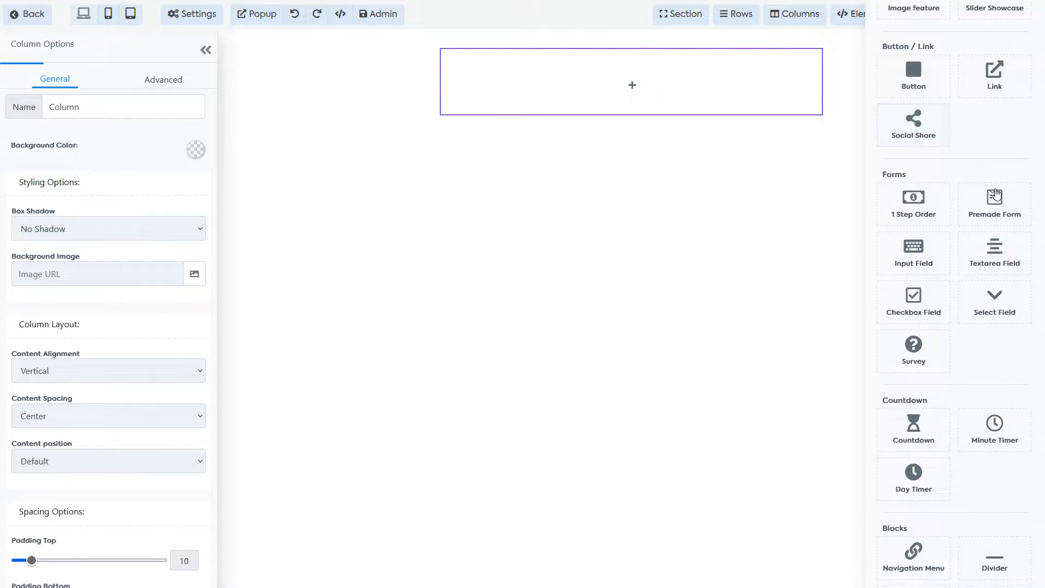
scroll(997, 228, "down", 2)
scroll(998, 268, "up", 10)
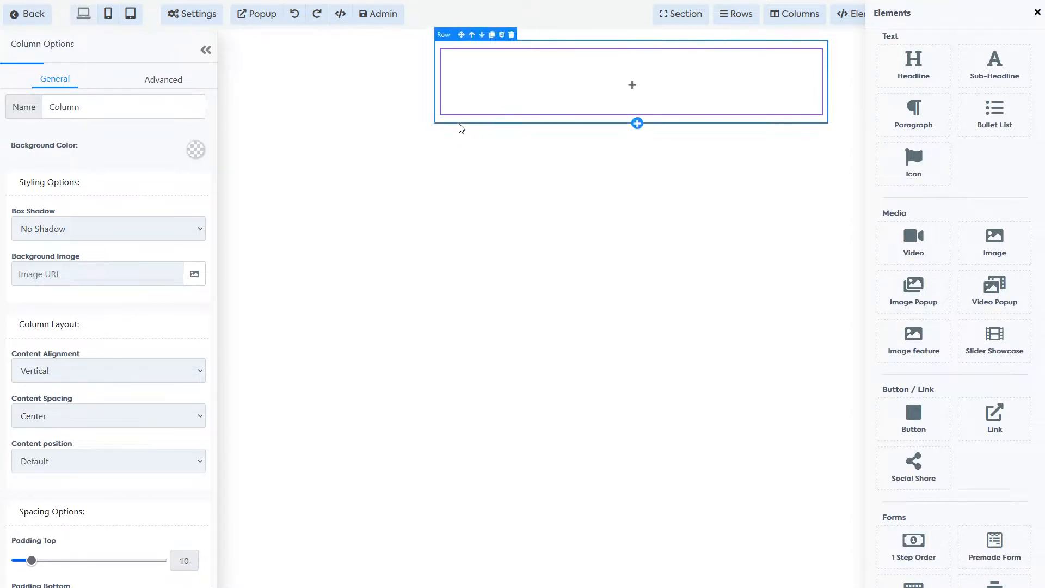
left_click(452, 126)
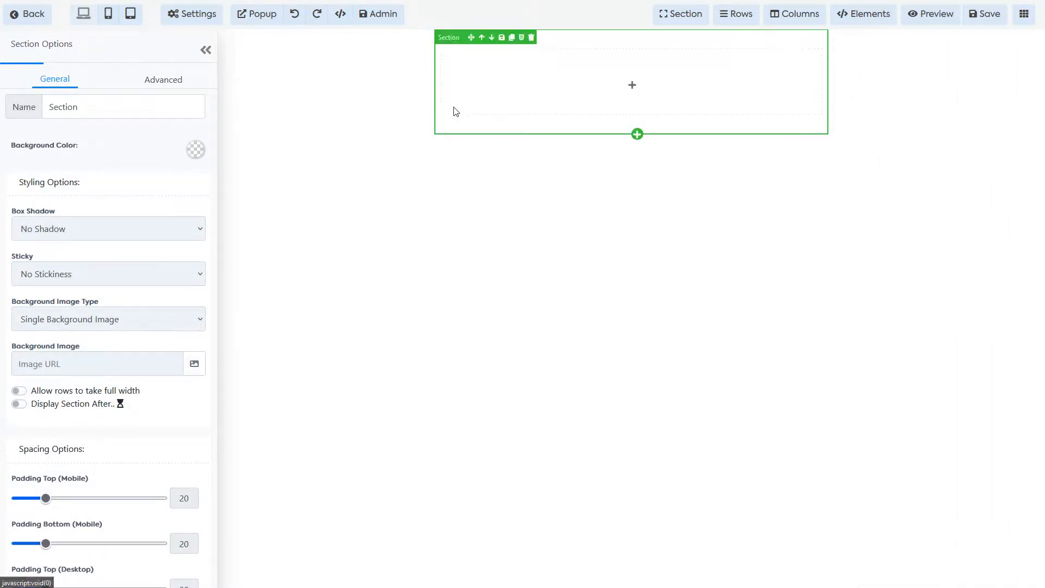
left_click(464, 125)
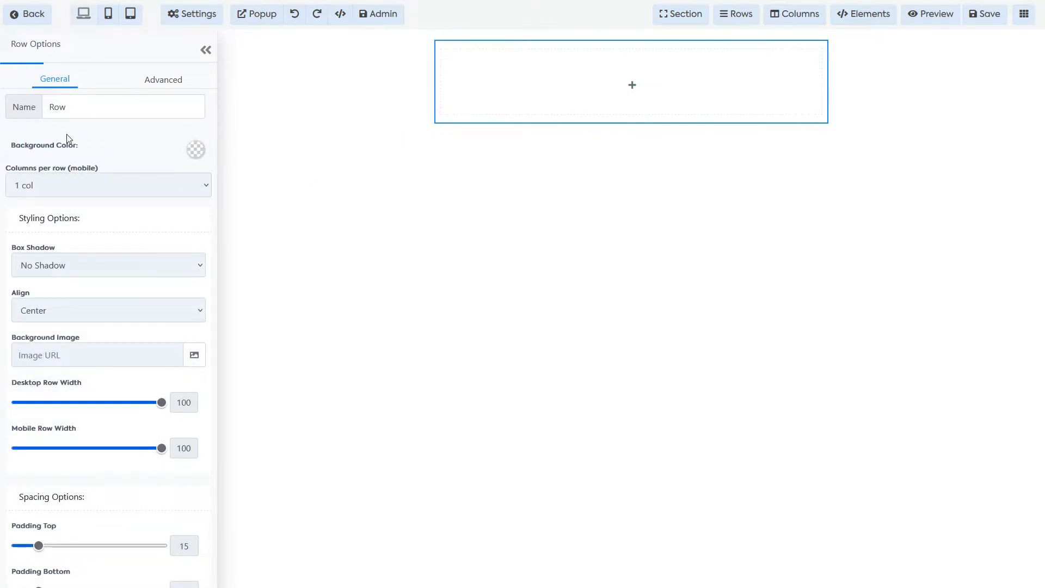
right_click(167, 124)
key("Escape")
Step: Add an Image element to the empty column and open its image picker
left_click(205, 50)
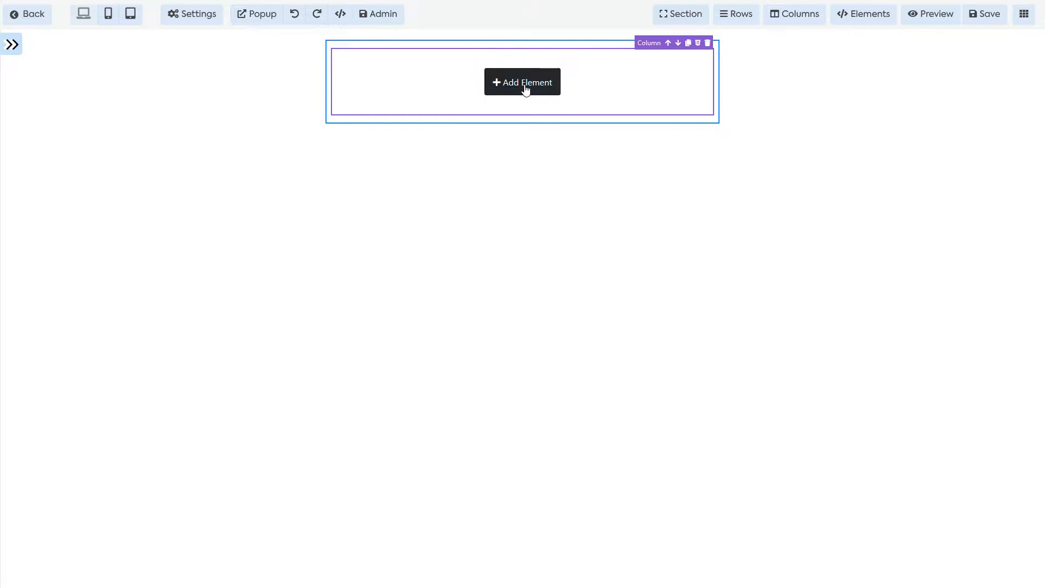
left_click(526, 89)
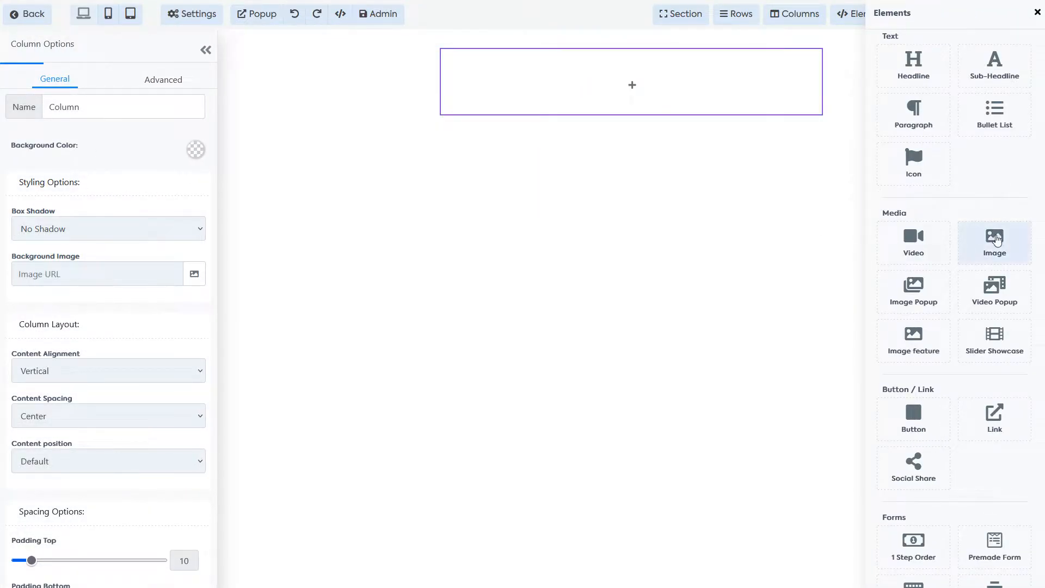
left_click(995, 242)
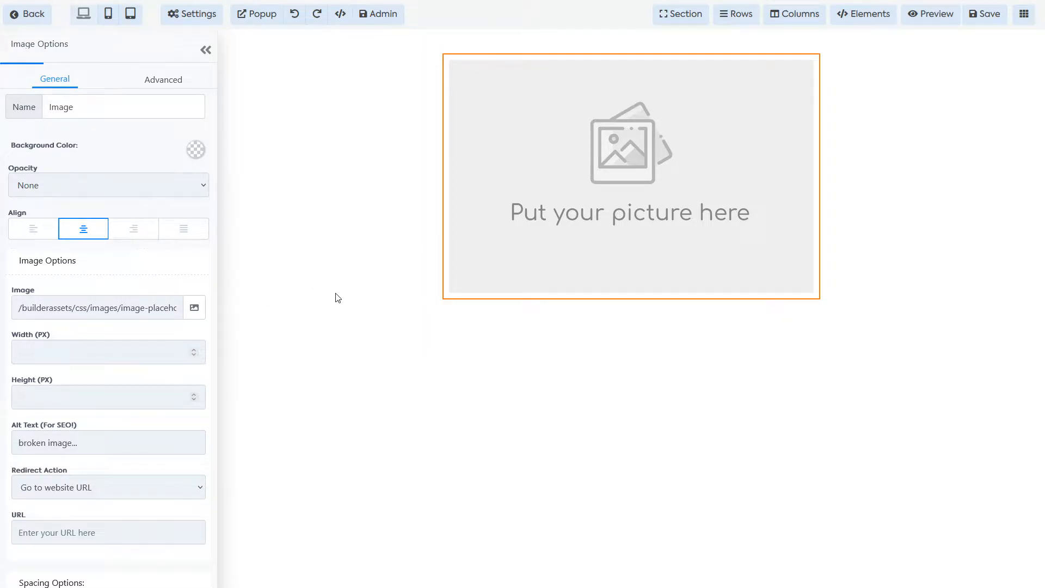
left_click(195, 308)
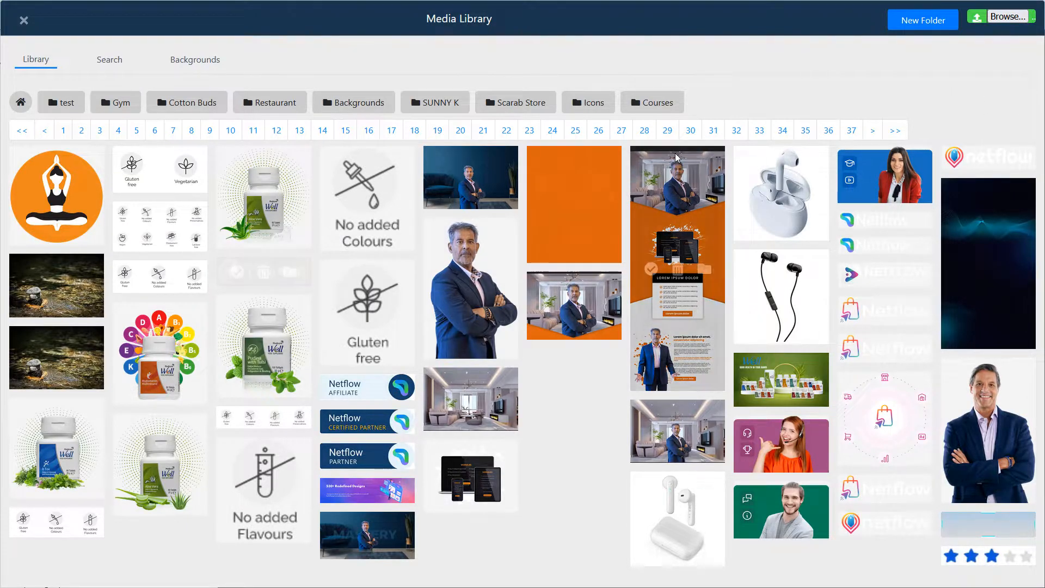
Step: Delete the duplicate yoga image from the Media Library and insert the orange yoga logo
mouse_move(79, 208)
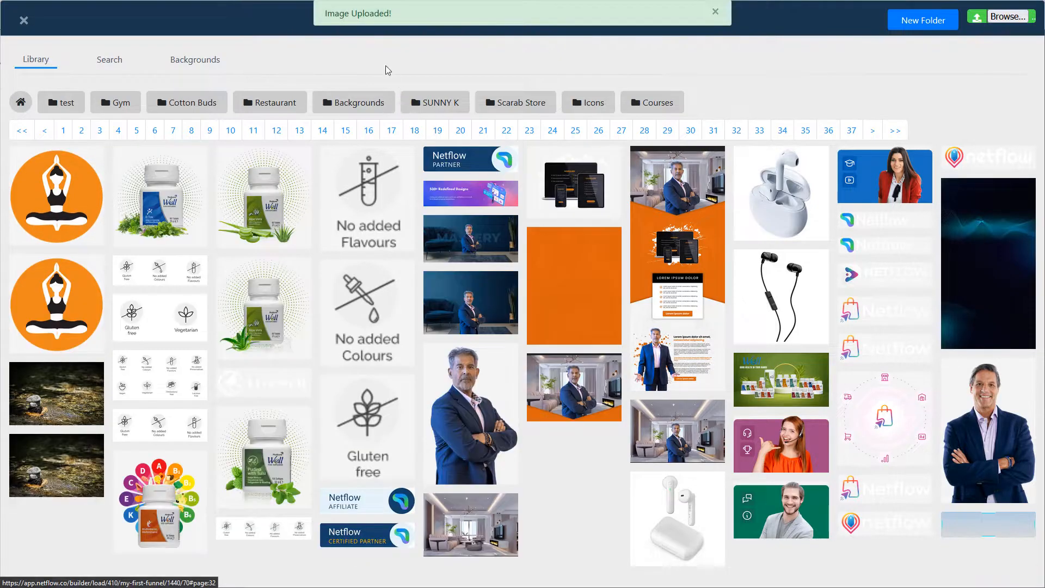
mouse_move(65, 185)
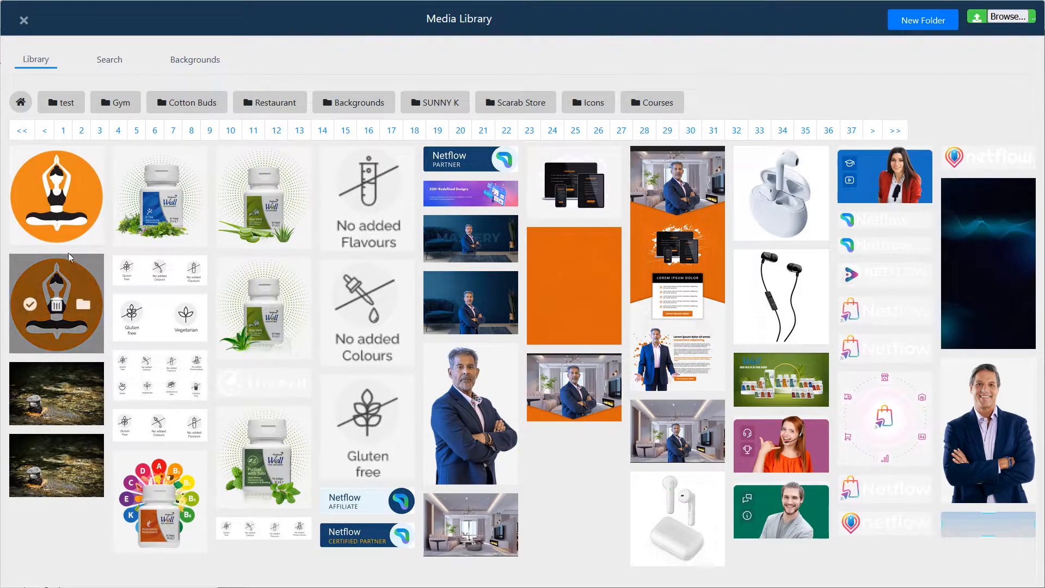
left_click(56, 207)
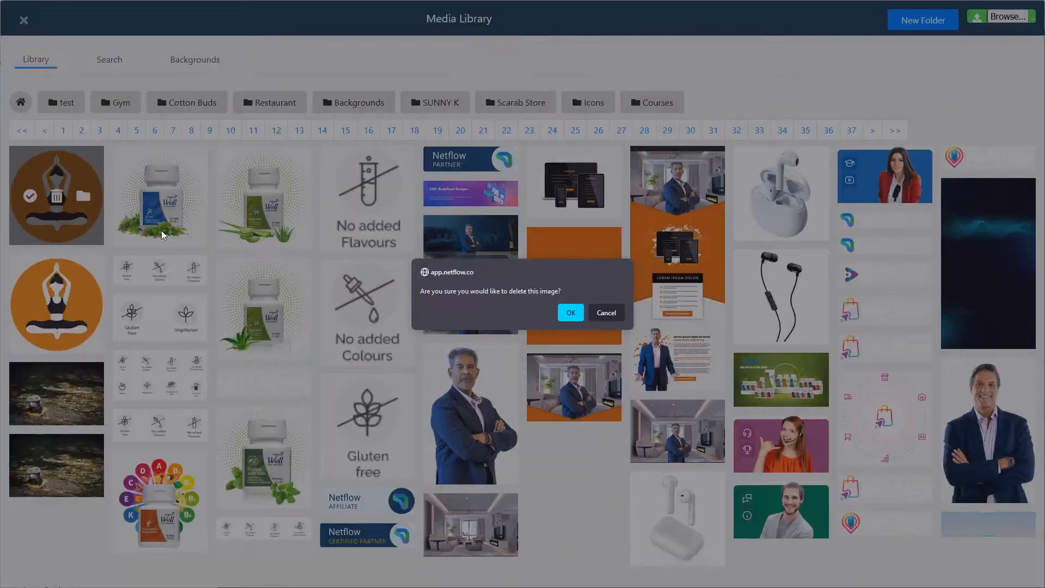
left_click(568, 311)
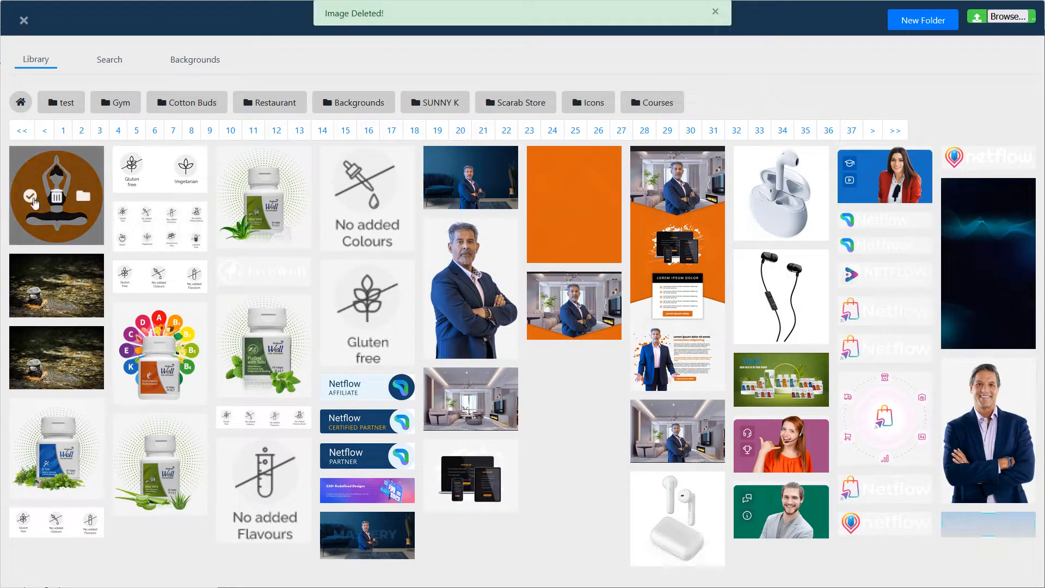
left_click(31, 197)
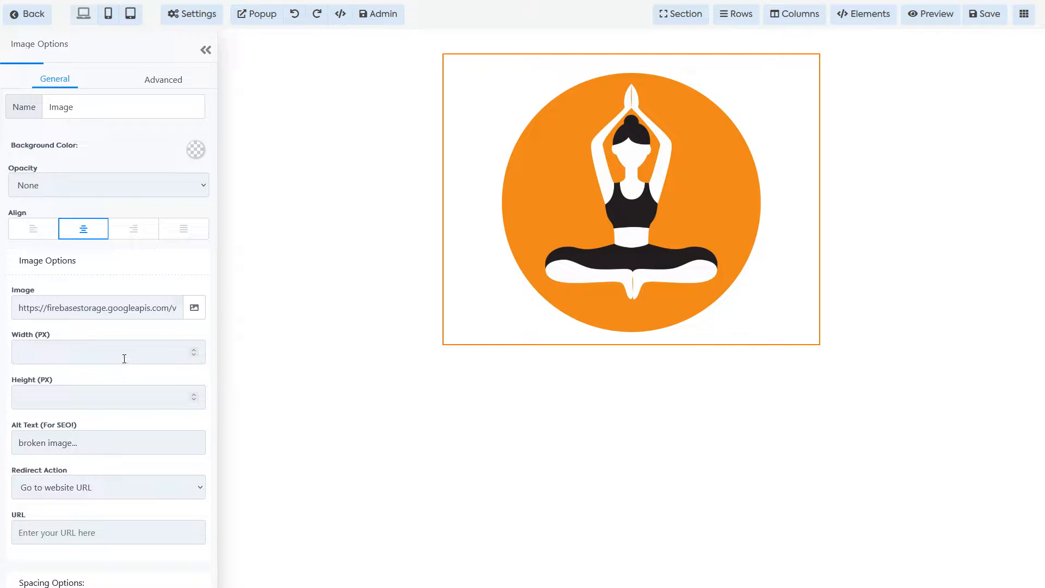
Step: Set the yoga image width to 300 px in Image Options
scroll(124, 358, "down", 1)
scroll(155, 363, "down", 1)
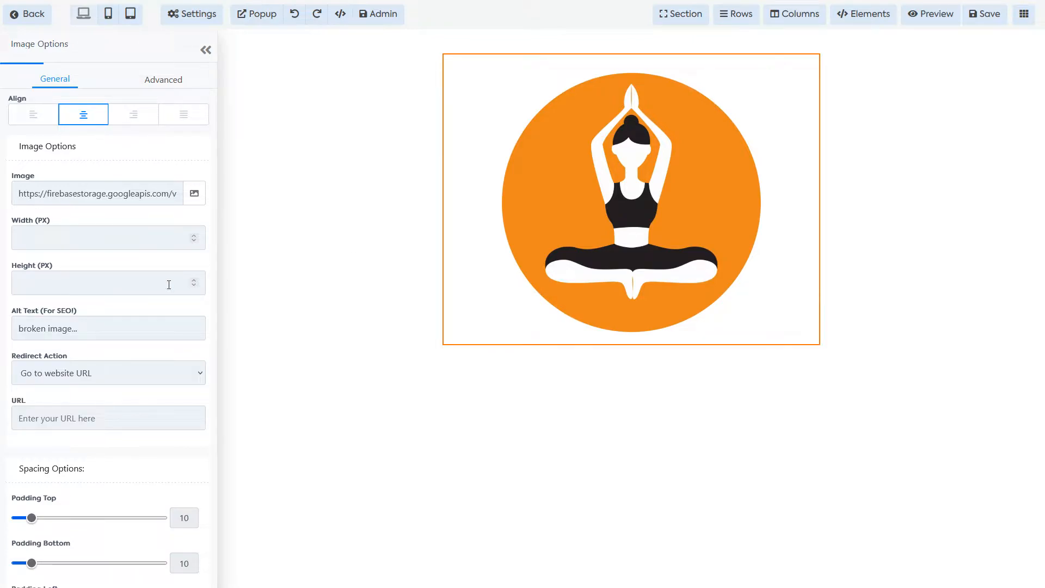
type("3")
left_click(193, 236)
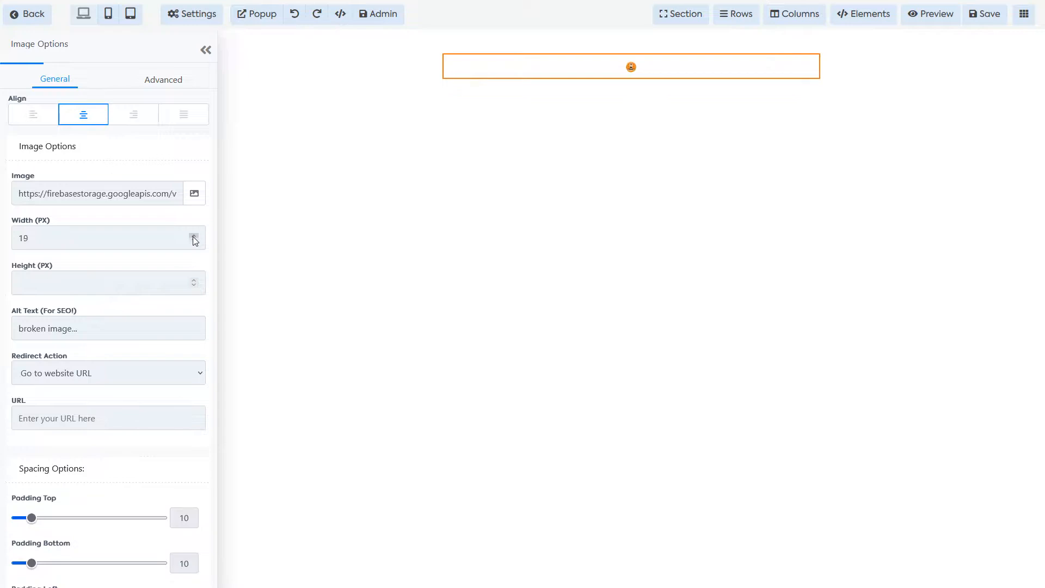
double_click(110, 245)
type("250")
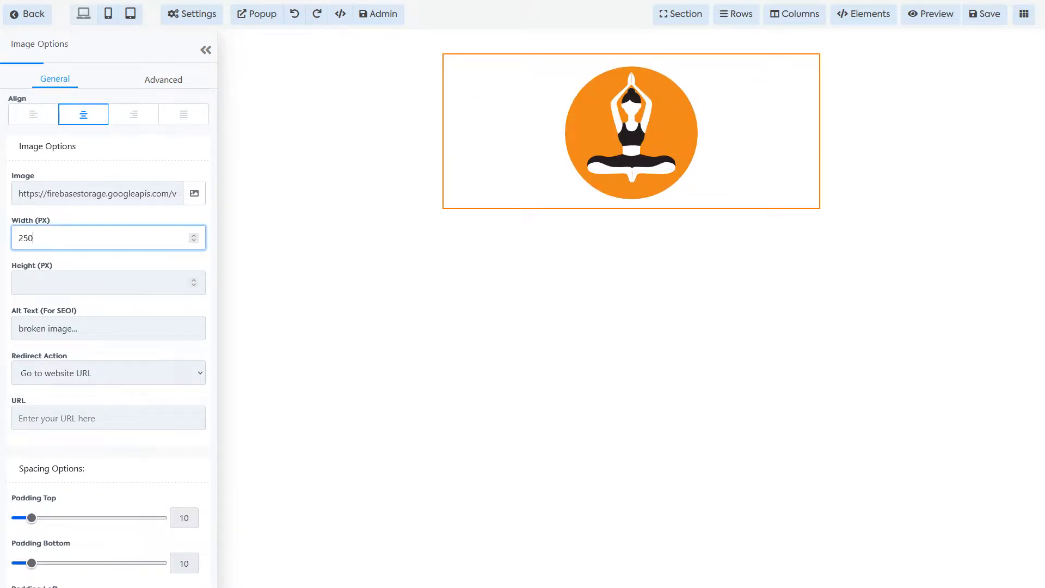
double_click(73, 238)
type("300")
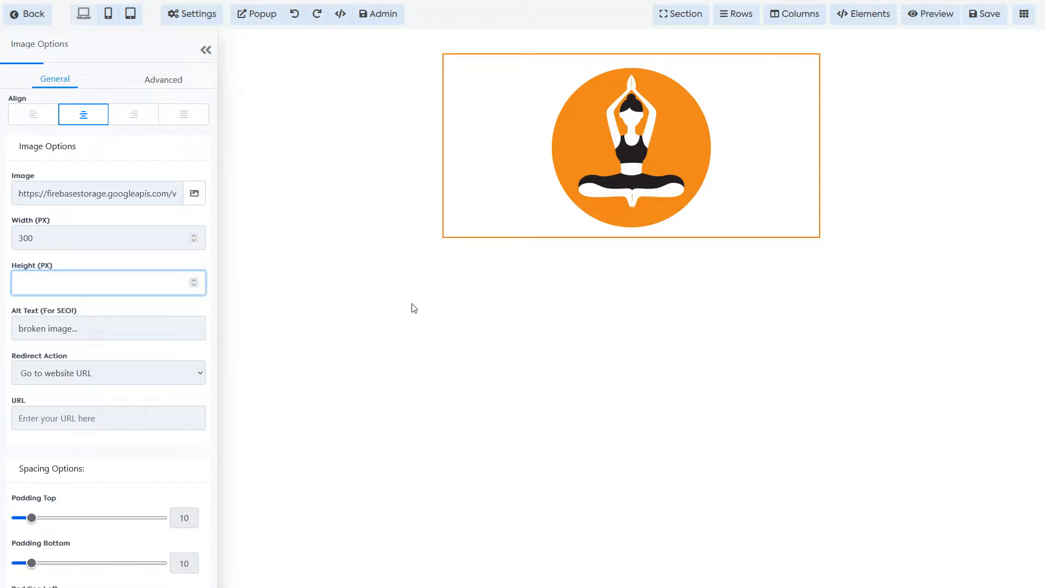
Step: Clear the image's Height value so it keeps its natural height, then collapse the options panel
type("200")
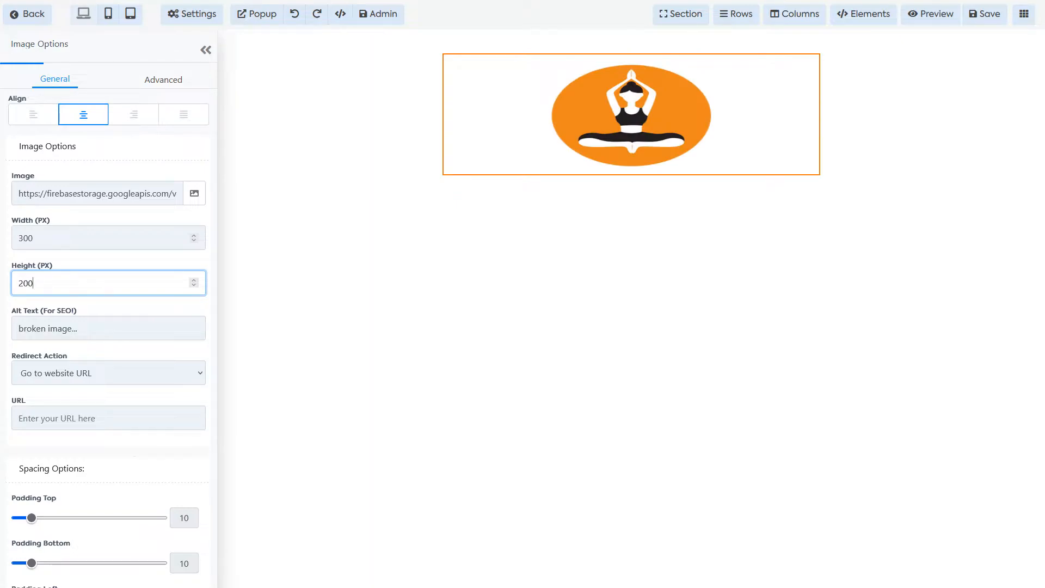
key("BackSpace")
key("BackSpace")
key("BackSpace")
left_click(536, 326)
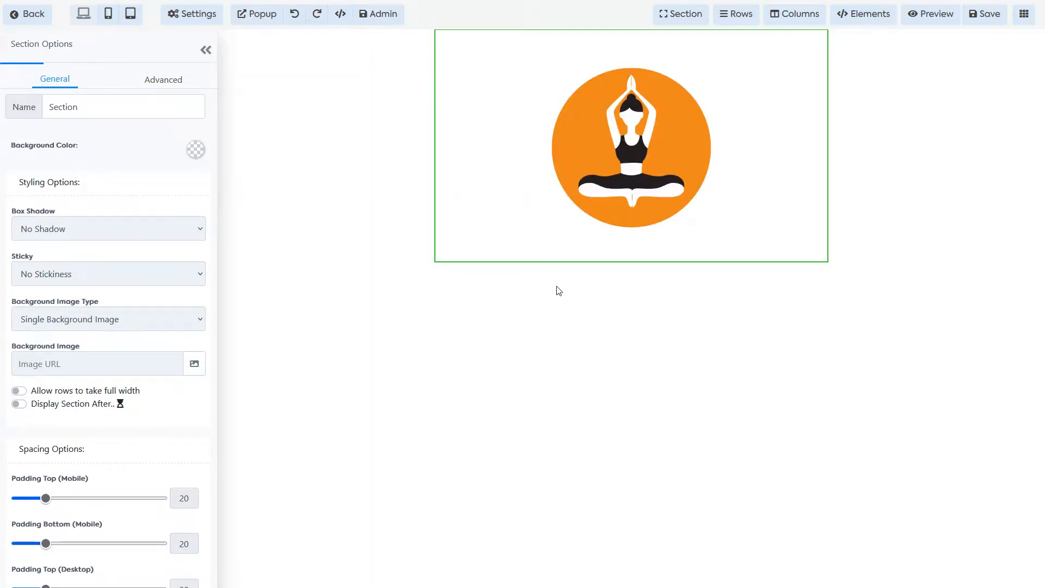
left_click(206, 50)
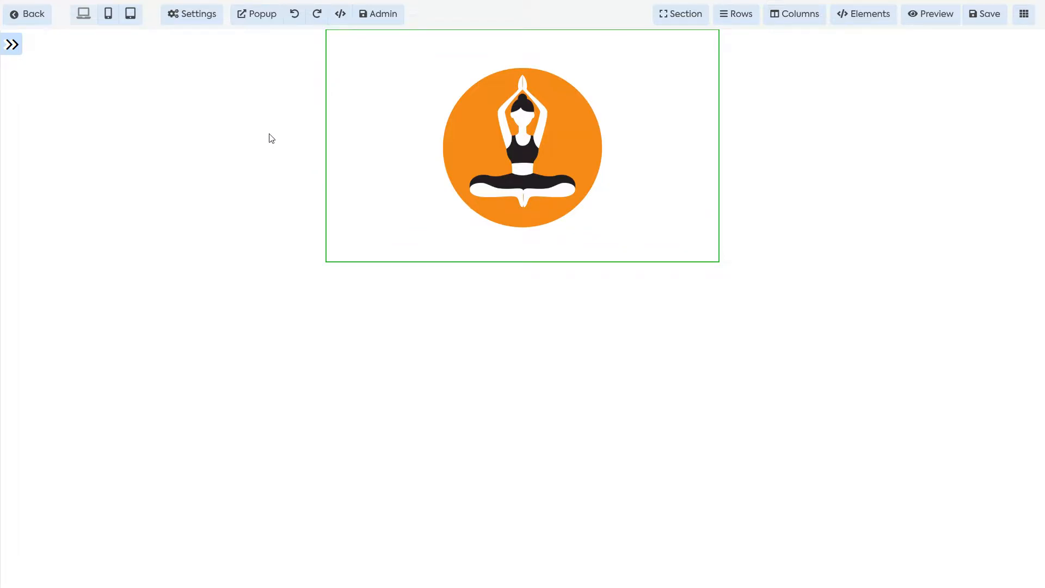
Step: Set the page background to the river-stone photo from the Media Library
left_click(183, 21)
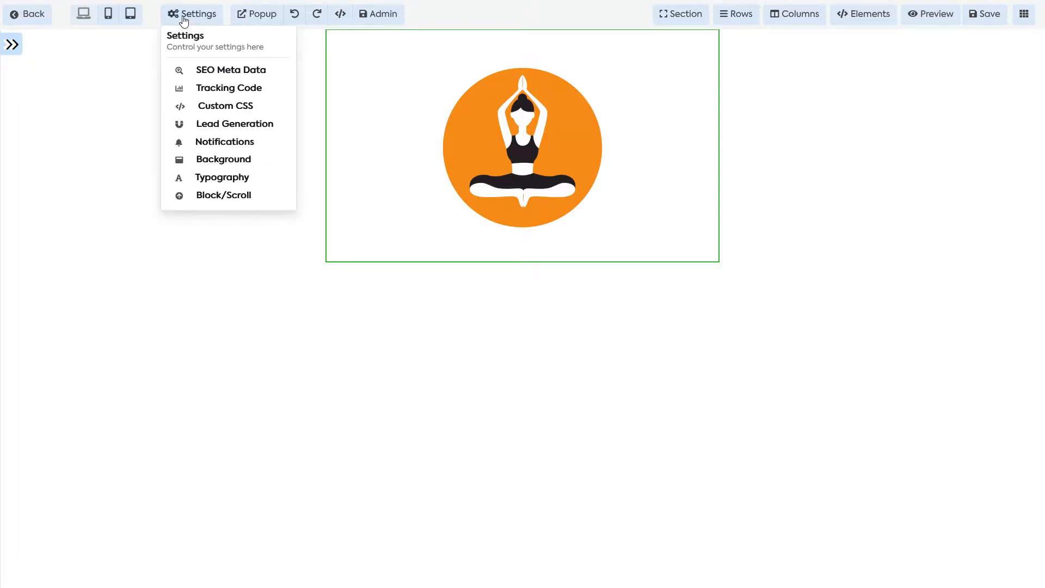
left_click(231, 162)
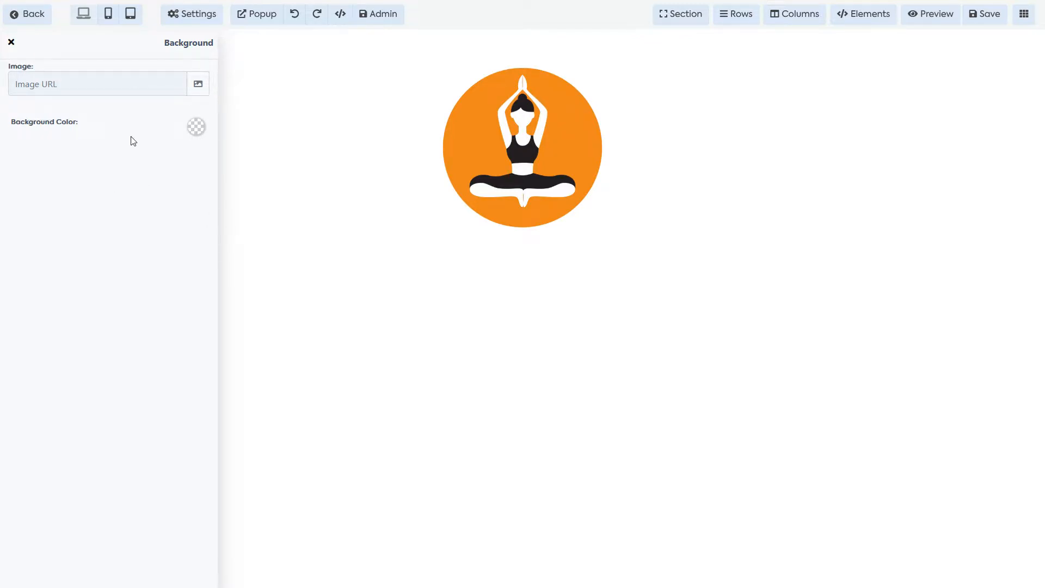
left_click(199, 84)
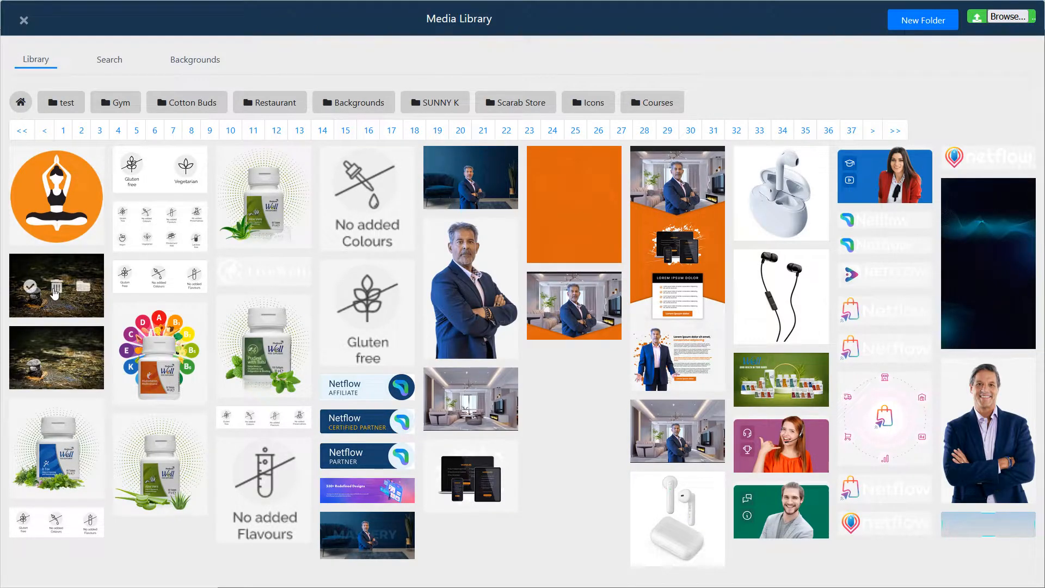
left_click(32, 287)
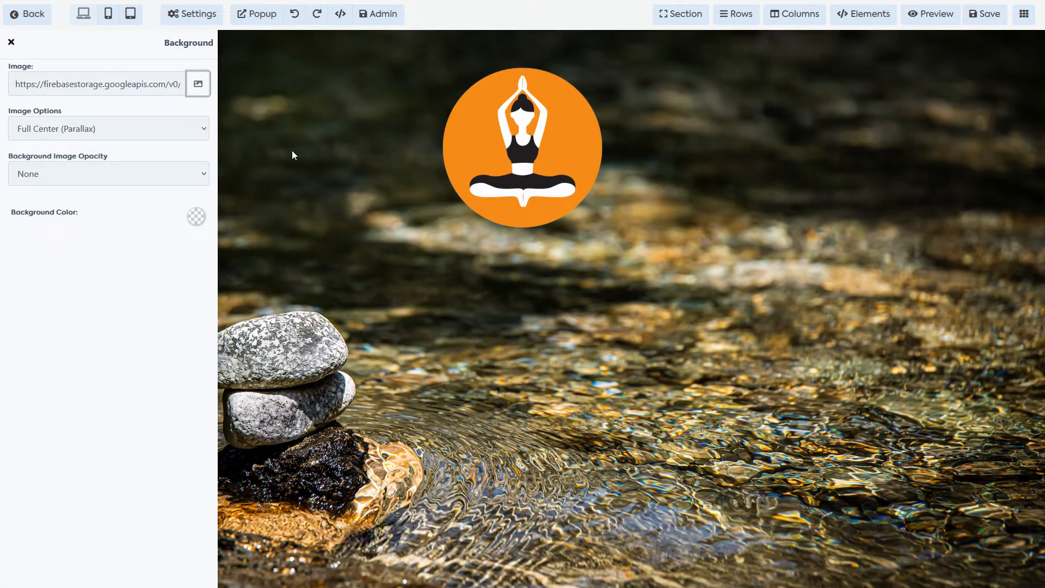
left_click(233, 237)
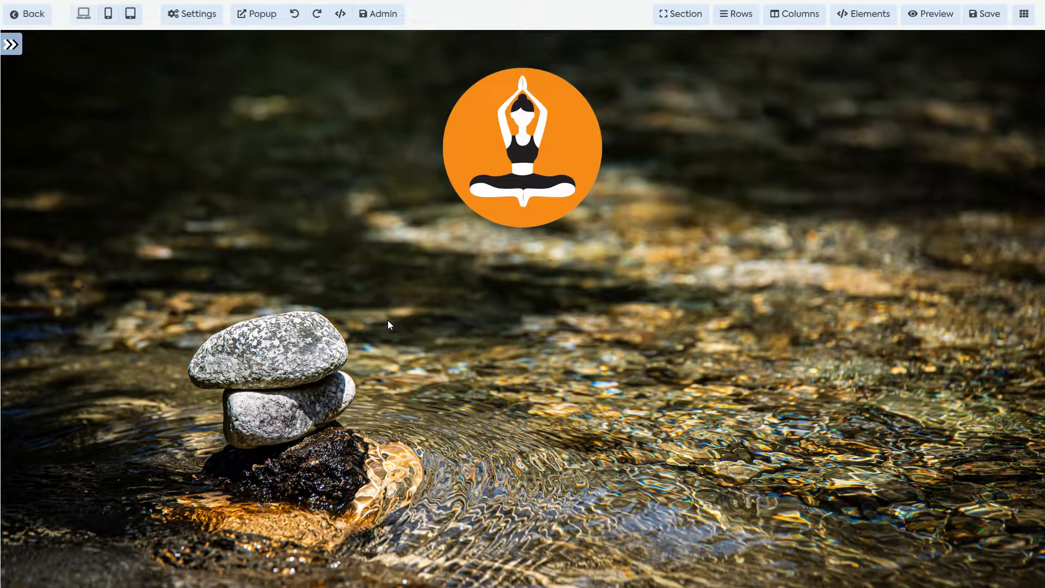
left_click(192, 14)
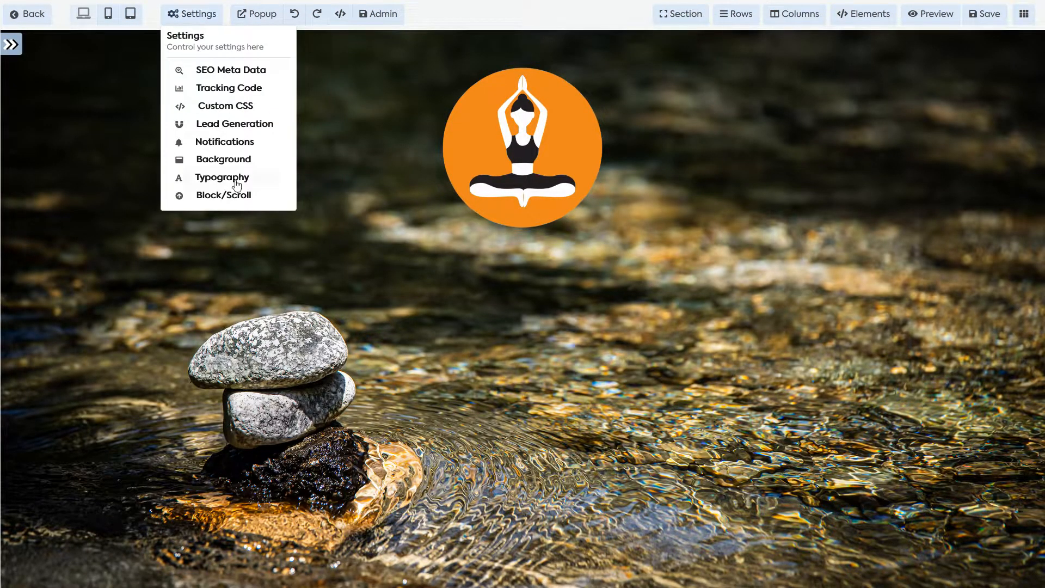
Step: Set the Background Image Opacity to Half Fade
left_click(224, 160)
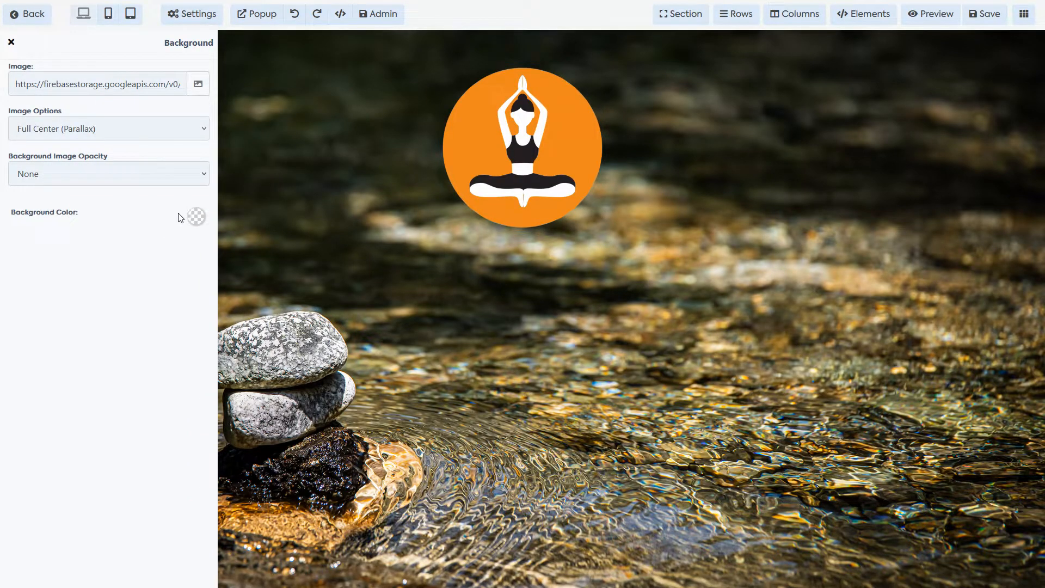
left_click(184, 180)
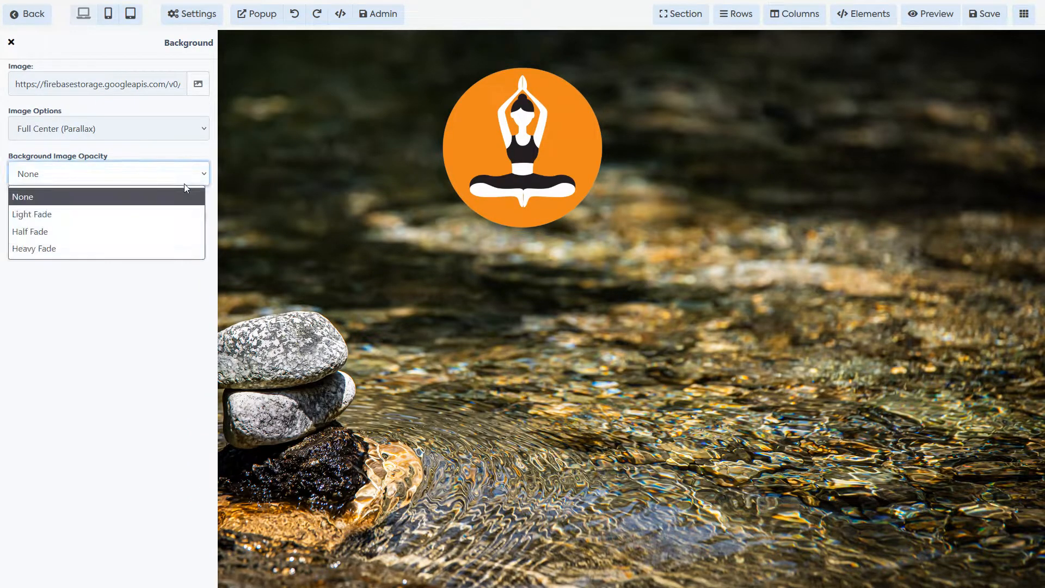
left_click(135, 233)
Step: Try blue and red tints, then settle on a dark grey background colour
left_click(196, 217)
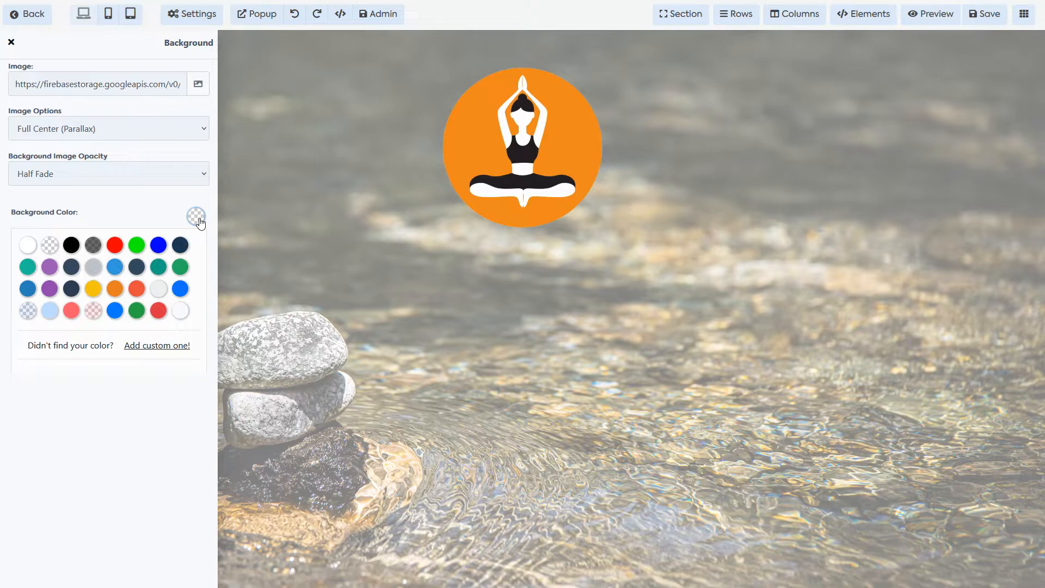
left_click(183, 289)
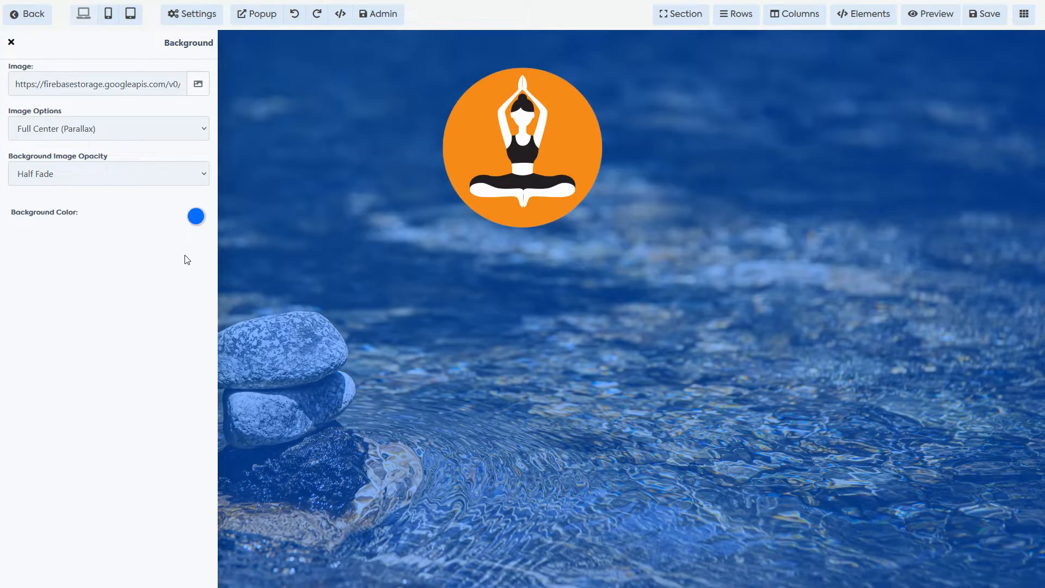
left_click(195, 216)
left_click(94, 312)
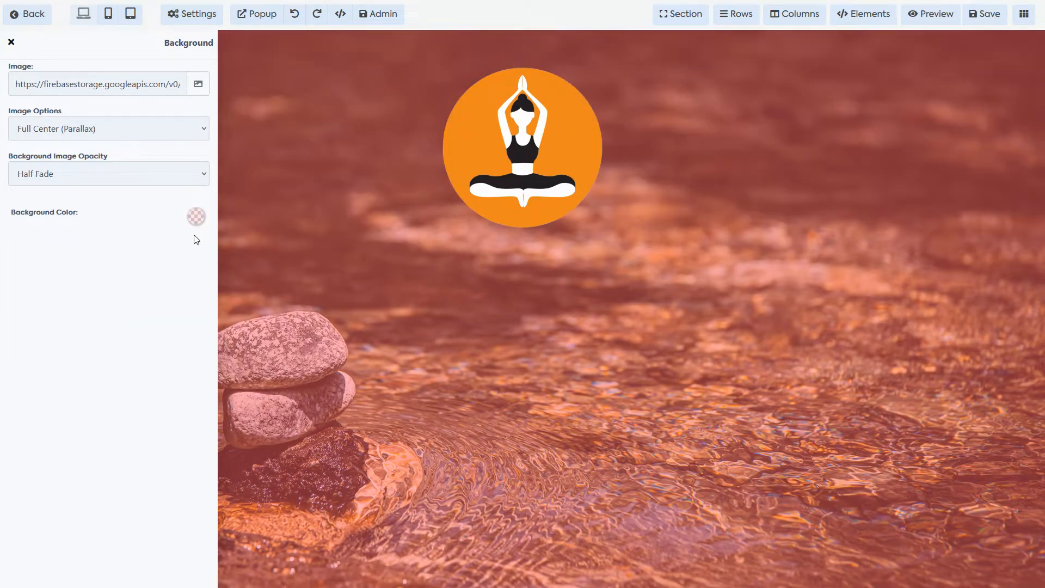
left_click(194, 219)
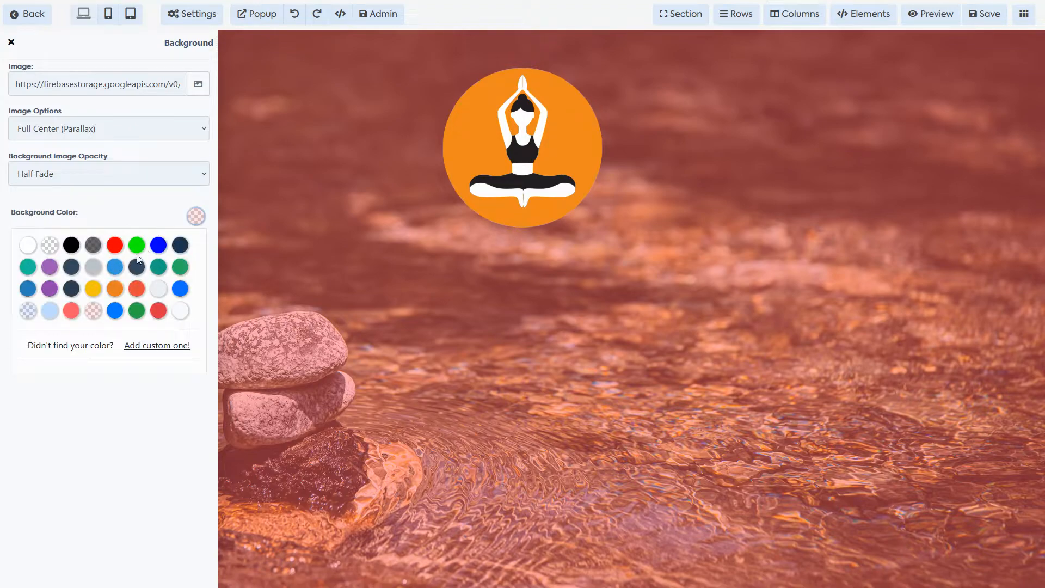
left_click(28, 312)
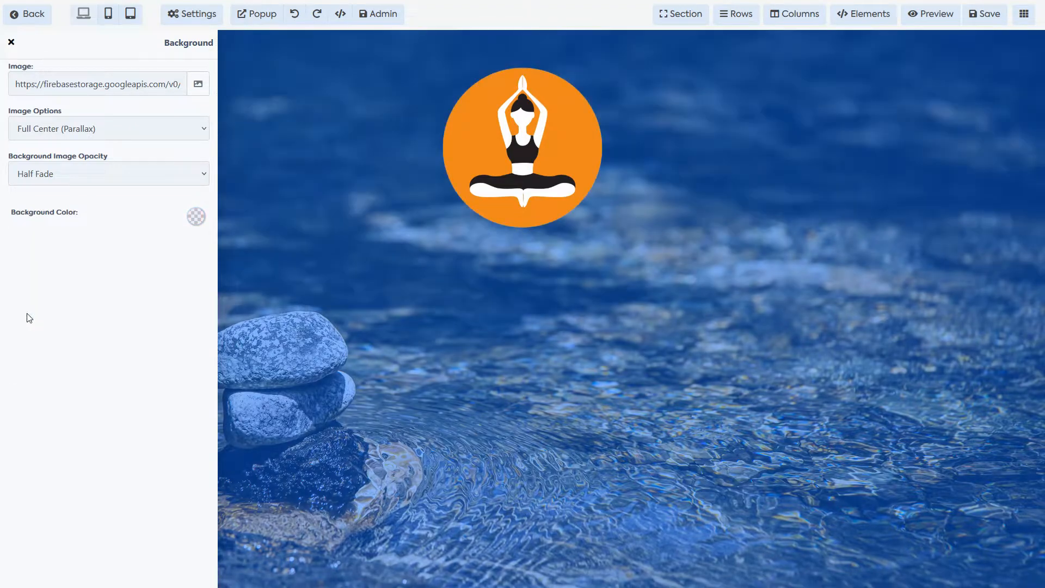
left_click(195, 218)
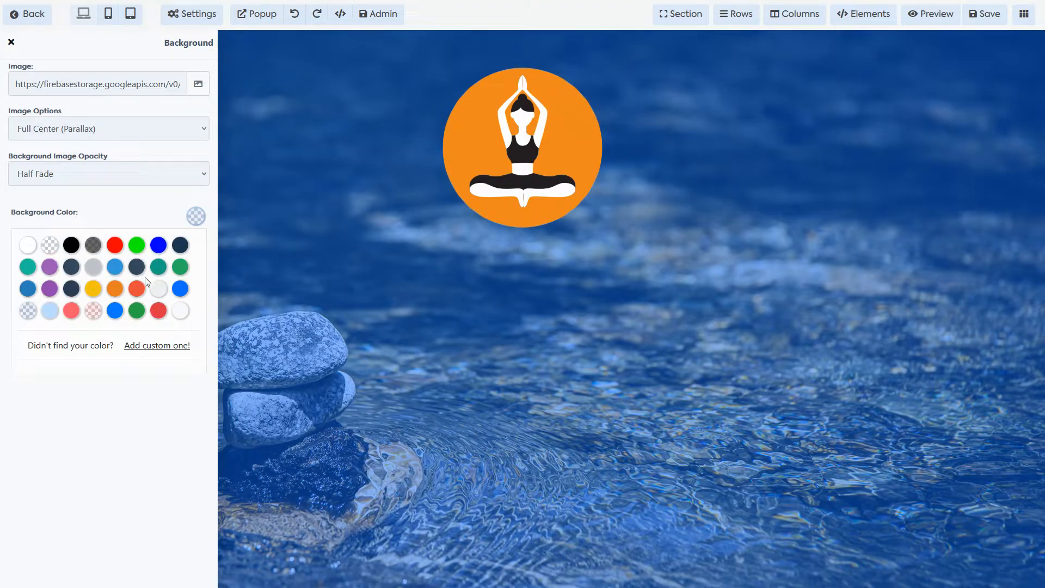
left_click(93, 245)
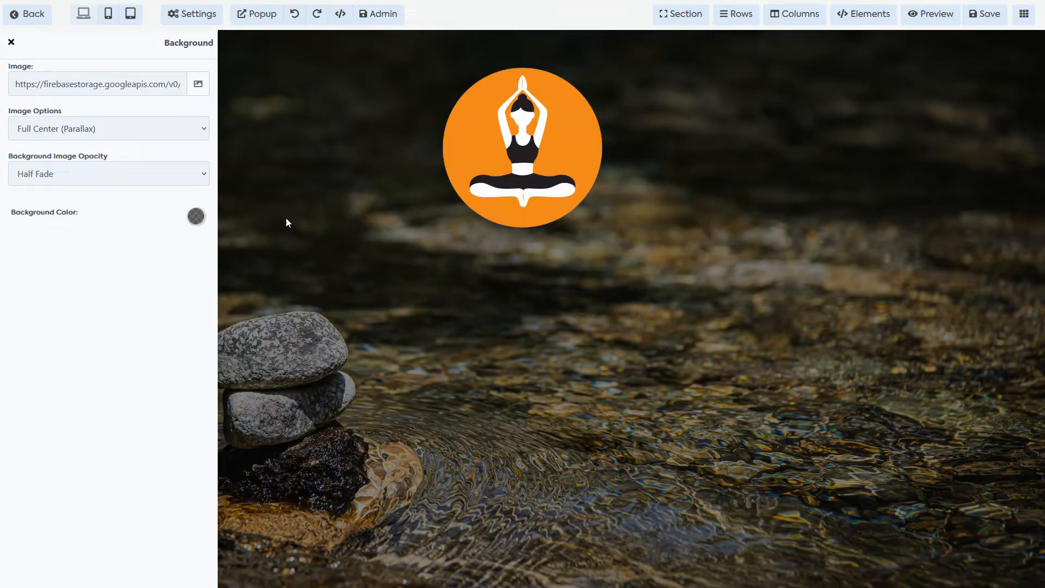
left_click(434, 325)
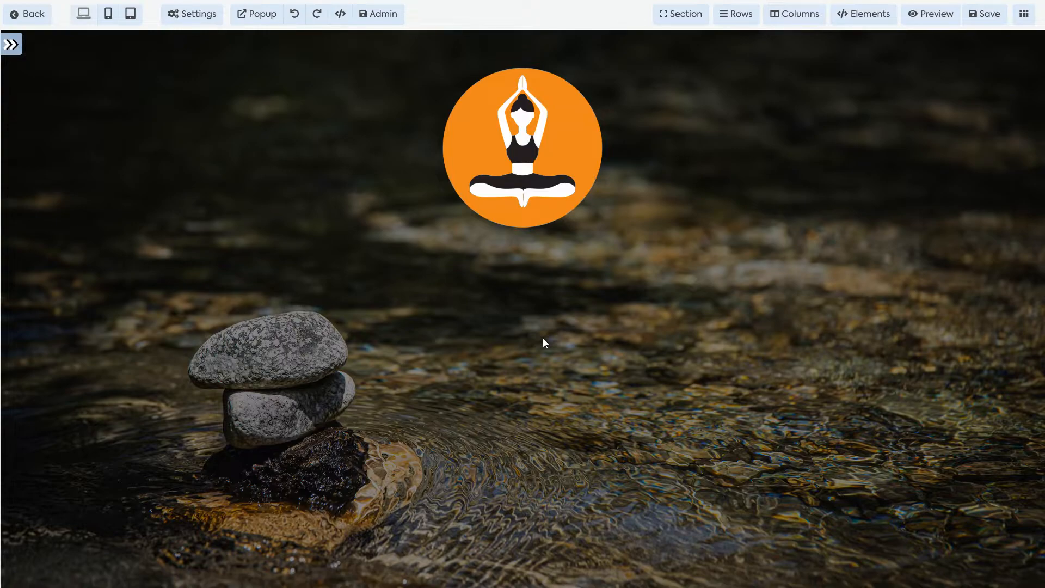
Step: Give the logo section a white background and review its spacing options
left_click(543, 338)
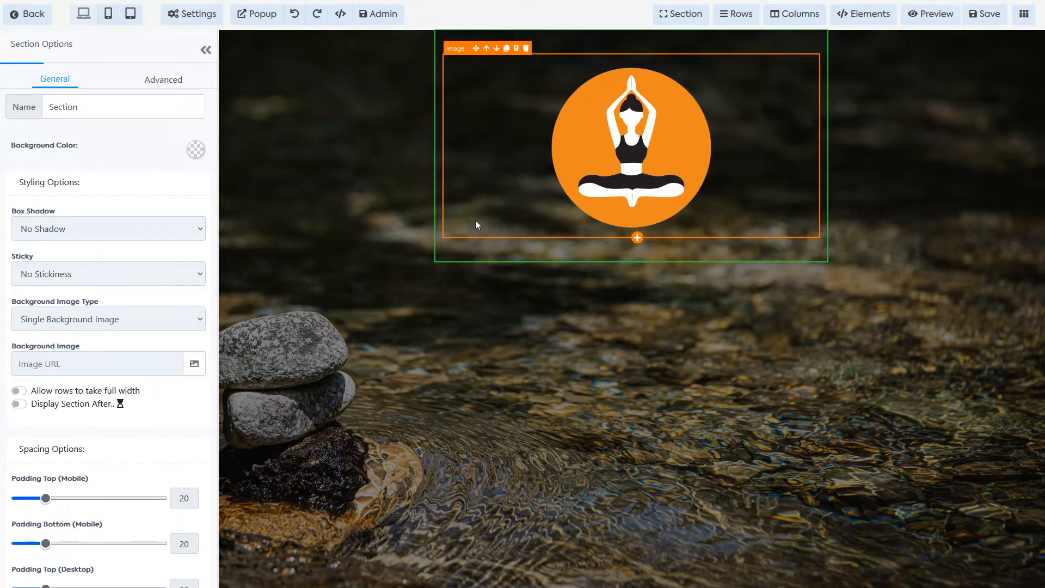
left_click(196, 151)
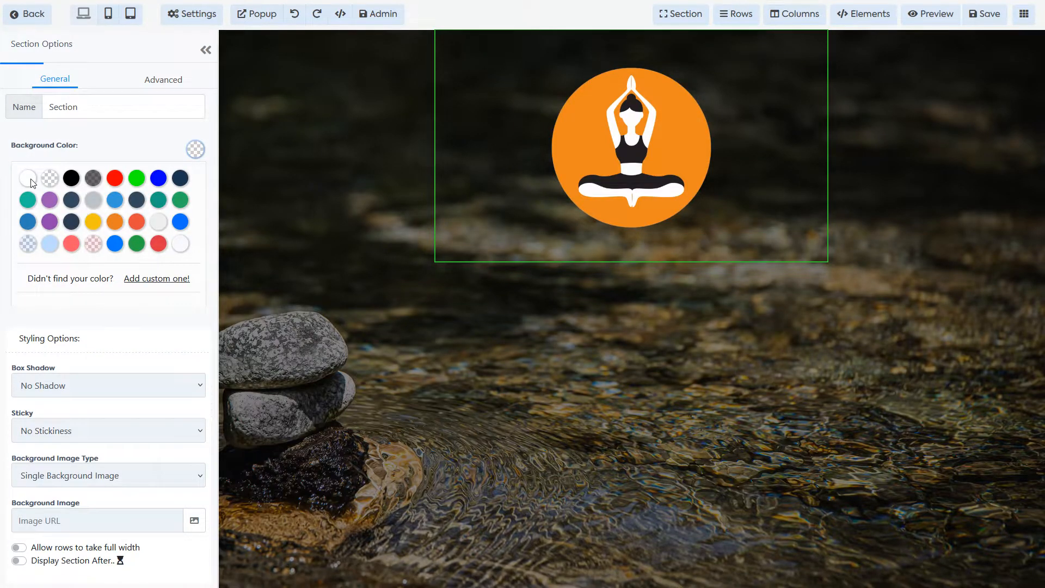
left_click(28, 178)
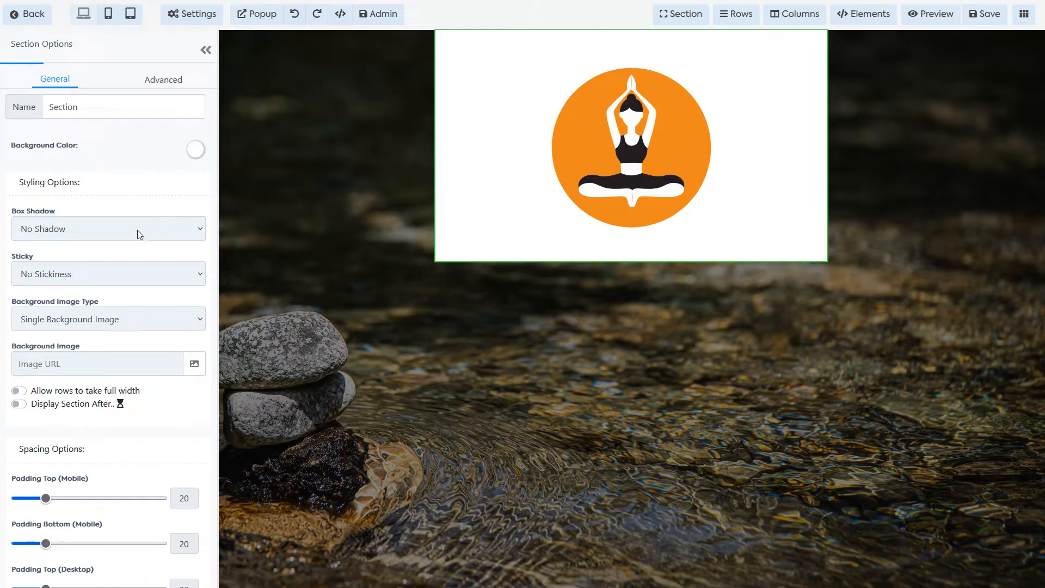
scroll(163, 291, "down", 6)
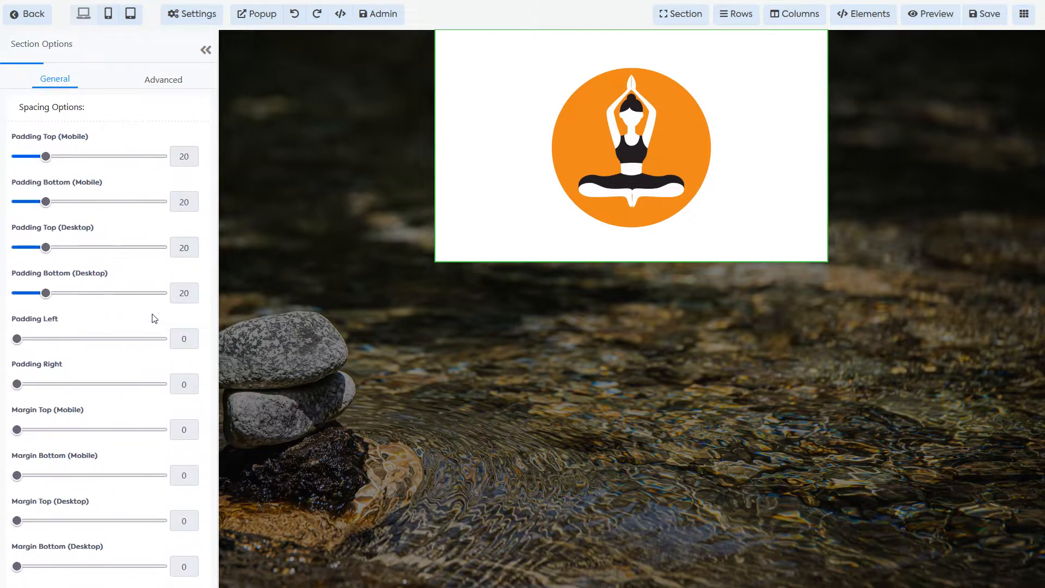
scroll(155, 319, "up", 6)
Step: Give the logo section a full border on all sides
left_click(163, 78)
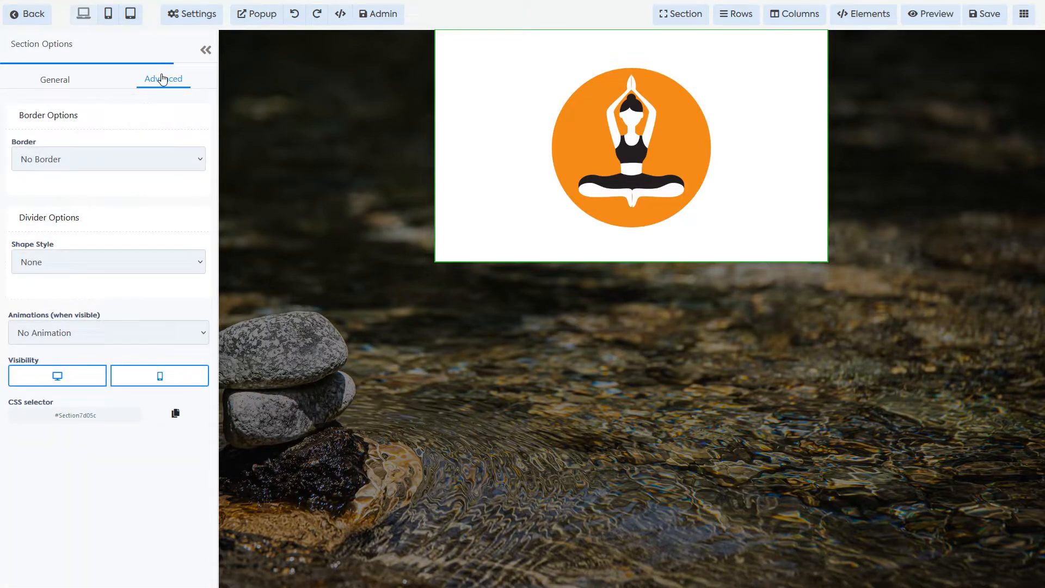
left_click(118, 163)
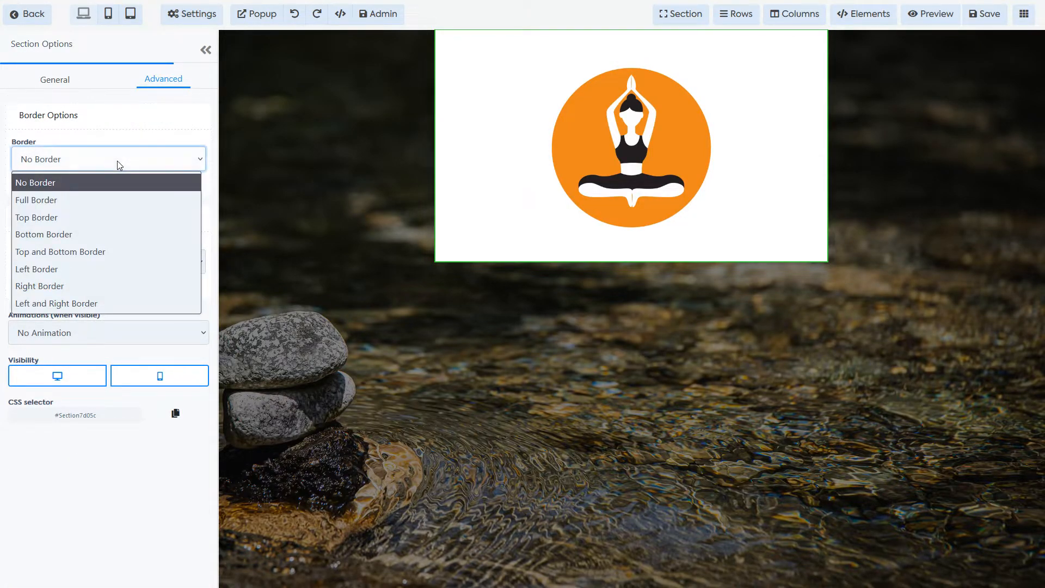
left_click(99, 197)
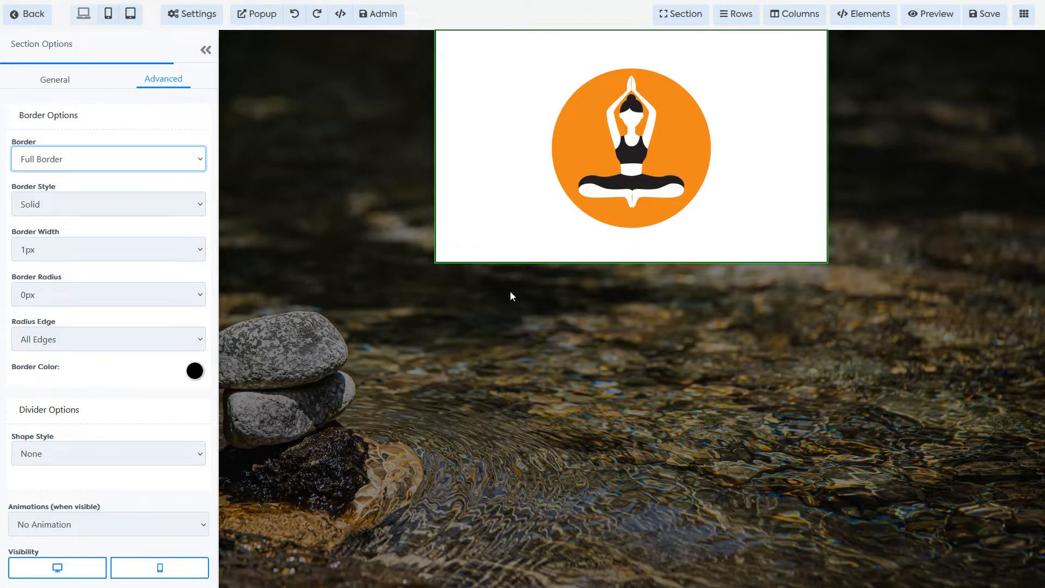
left_click(485, 359)
left_click(209, 58)
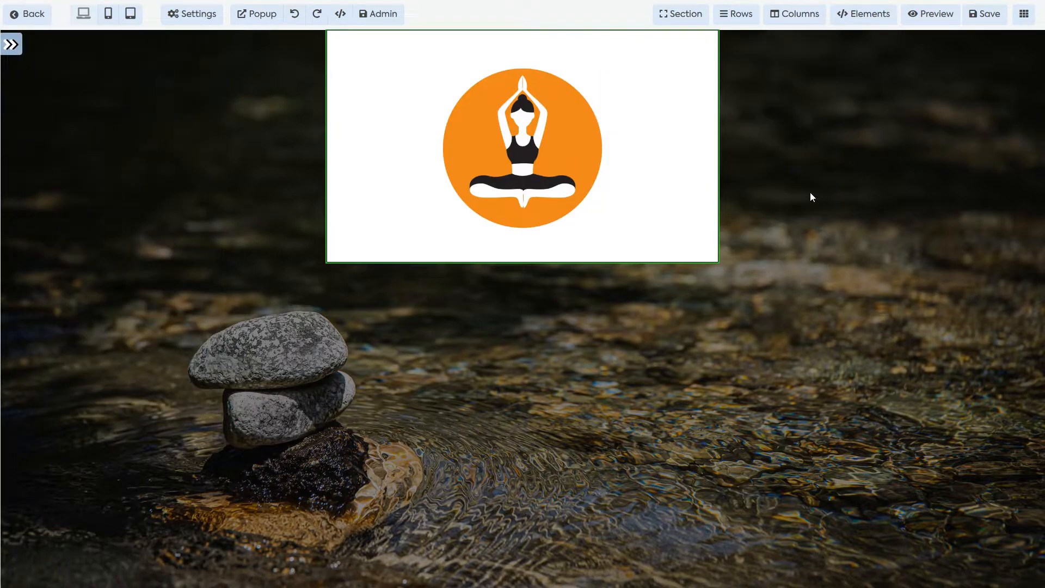
left_click(760, 161)
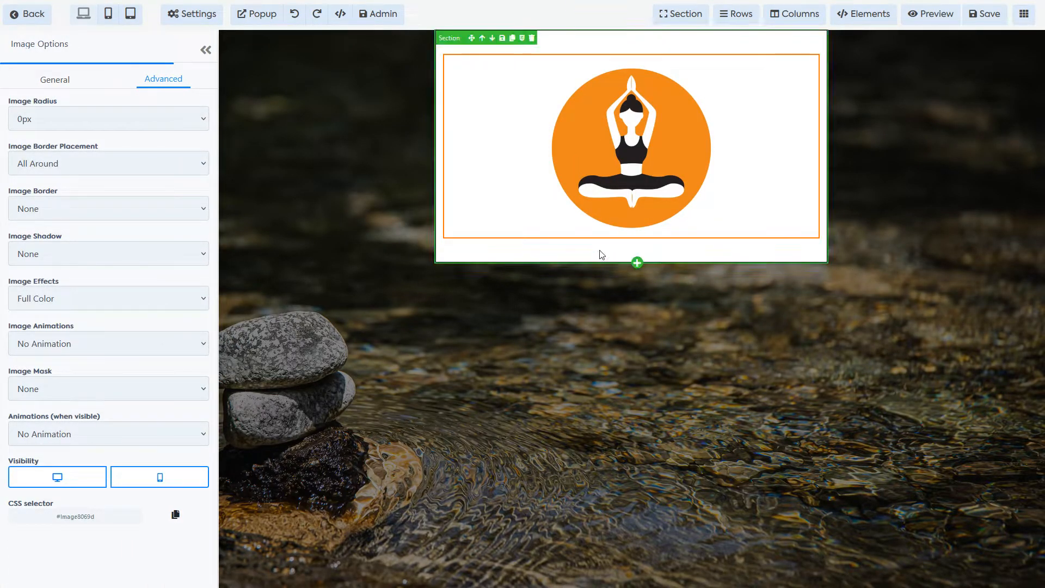
Step: Set the section border to 3px width, 15px corner radius and orange colour
left_click(460, 257)
left_click(110, 252)
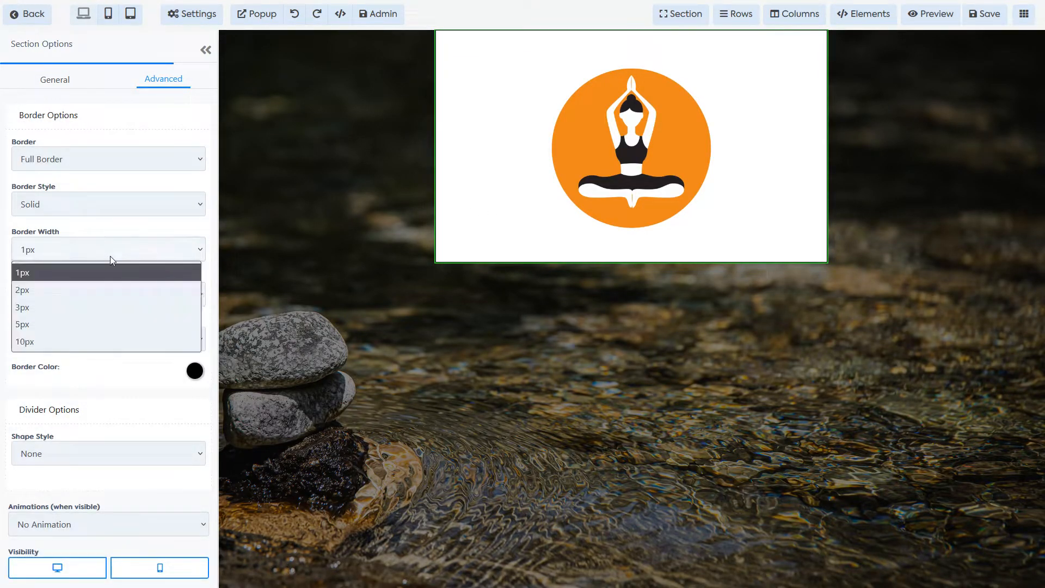
left_click(90, 302)
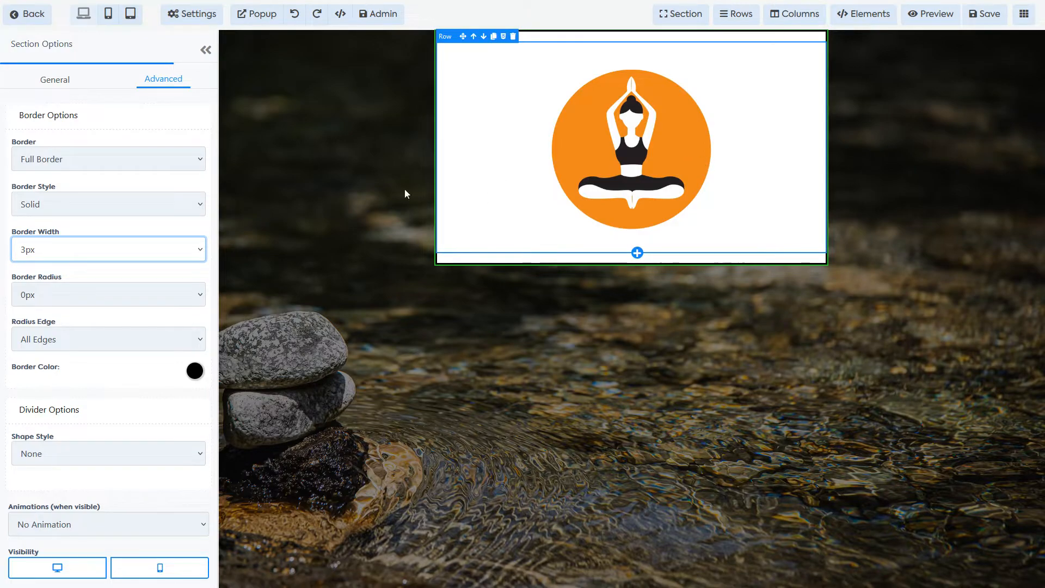
left_click(89, 294)
left_click(53, 369)
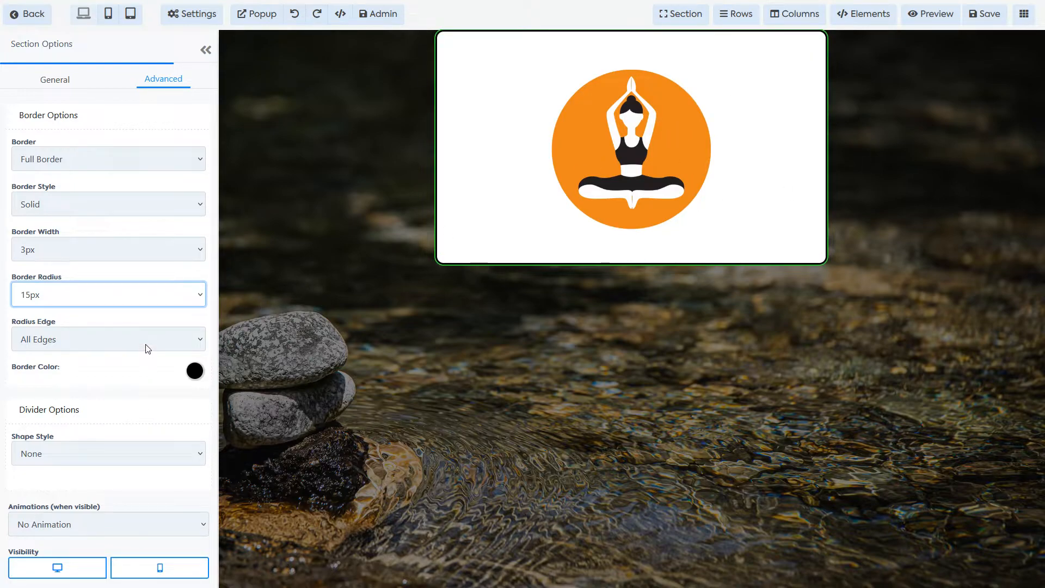
left_click(195, 371)
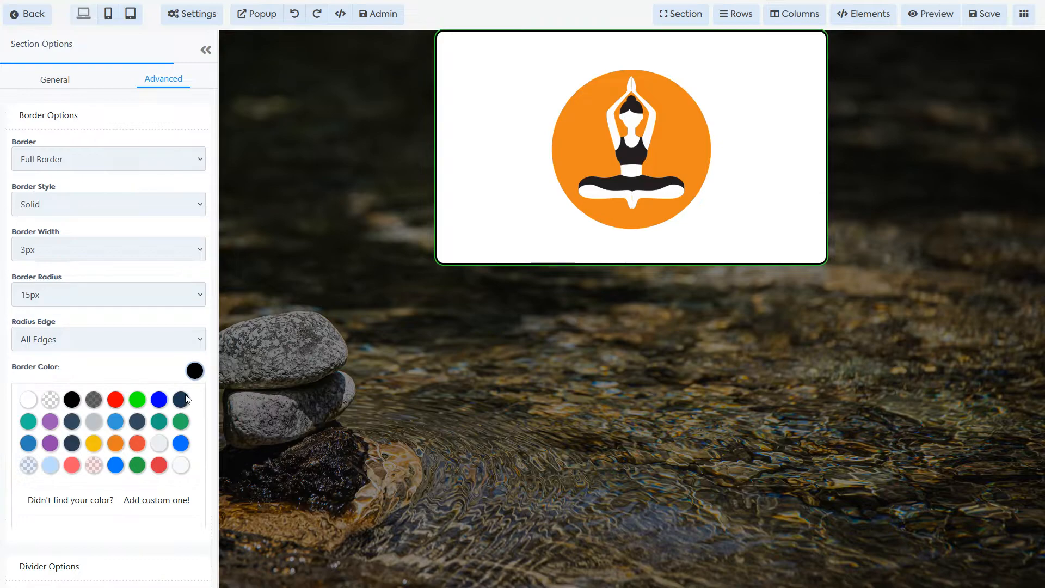
left_click(116, 444)
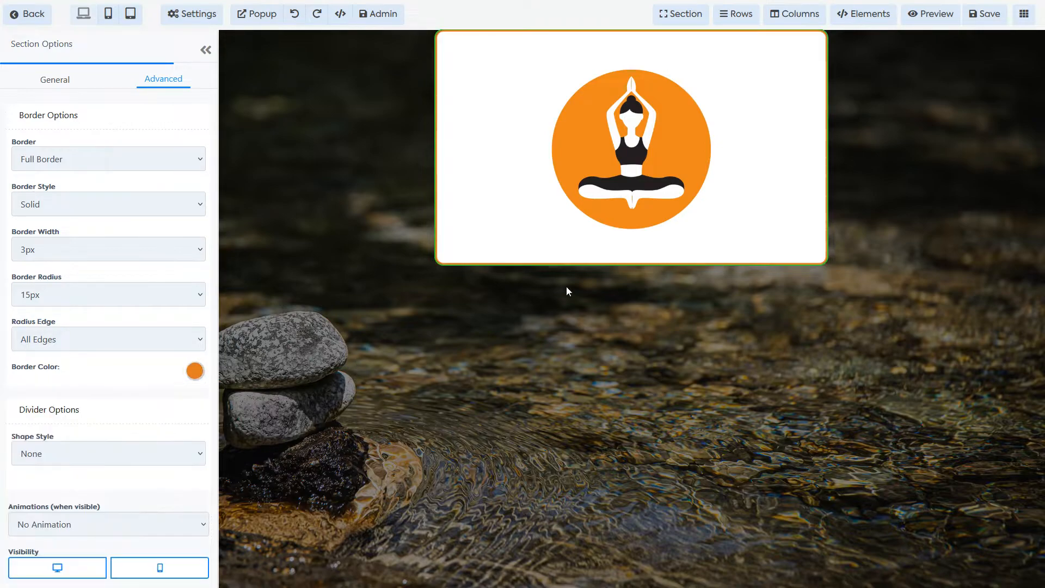
Step: Keep the border at 3px and increase the corner radius to 20px
left_click(113, 249)
left_click(84, 248)
left_click(69, 296)
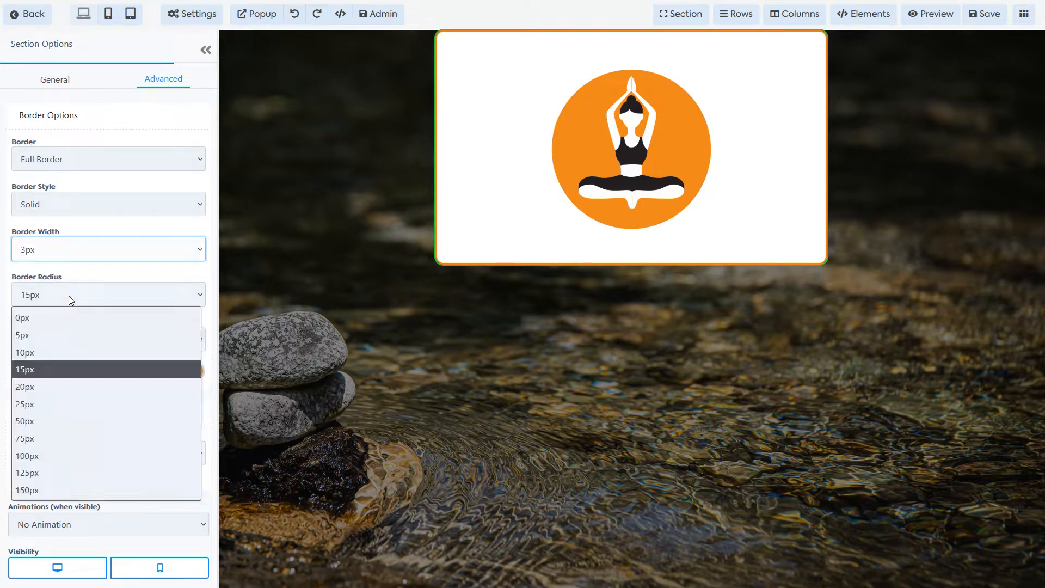
left_click(60, 387)
left_click(478, 358)
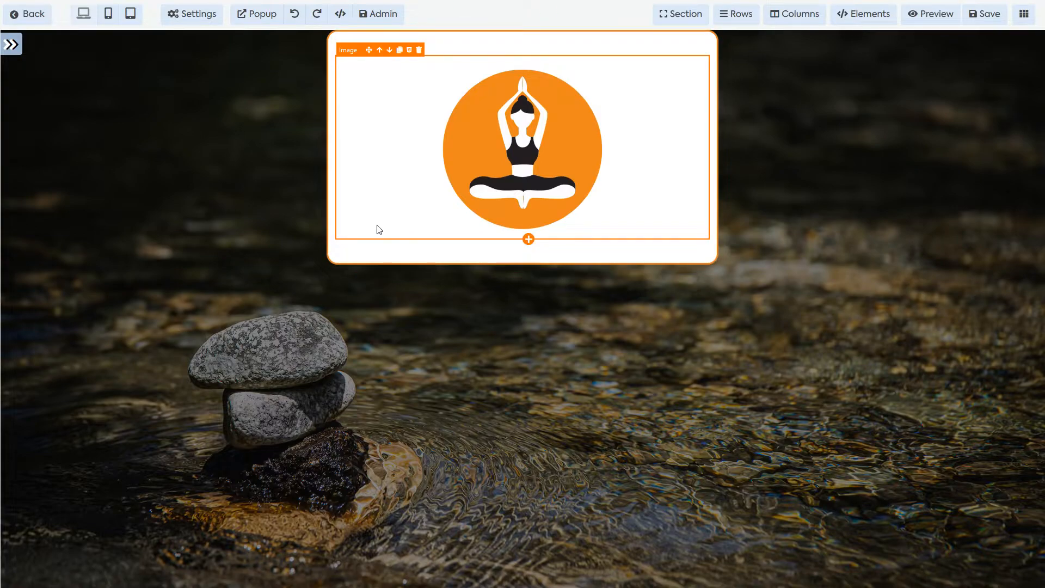
Step: Recheck the section's settings and preview the orange-bordered white box on the page
left_click(342, 264)
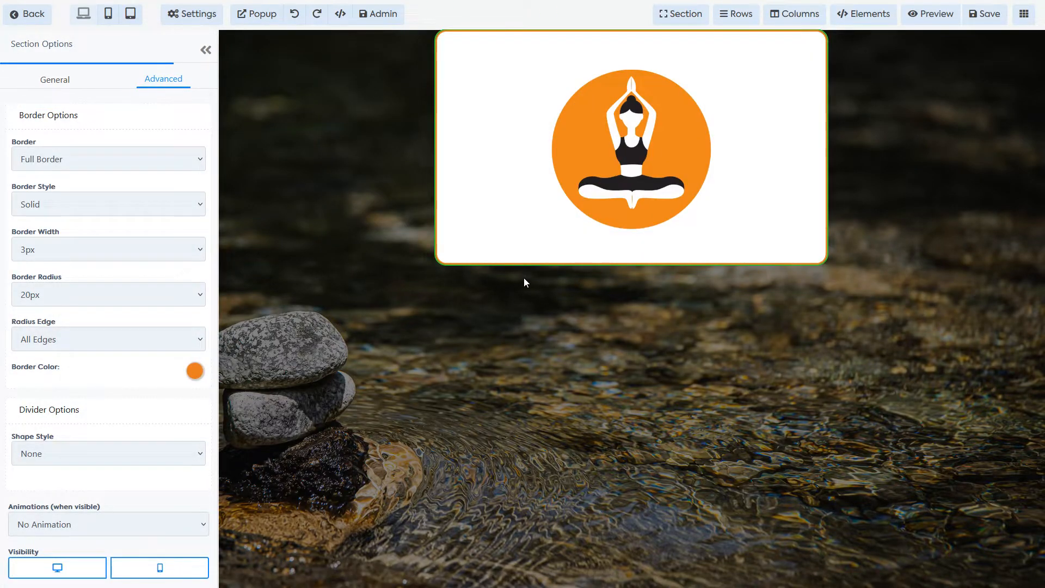
scroll(137, 355, "down", 1)
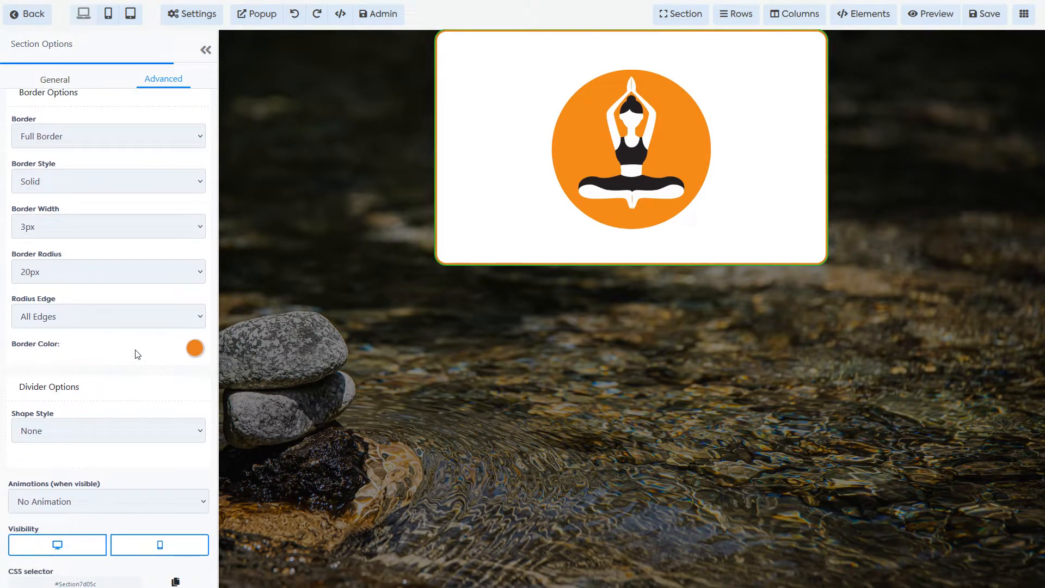
scroll(138, 355, "down", 1)
scroll(136, 350, "up", 2)
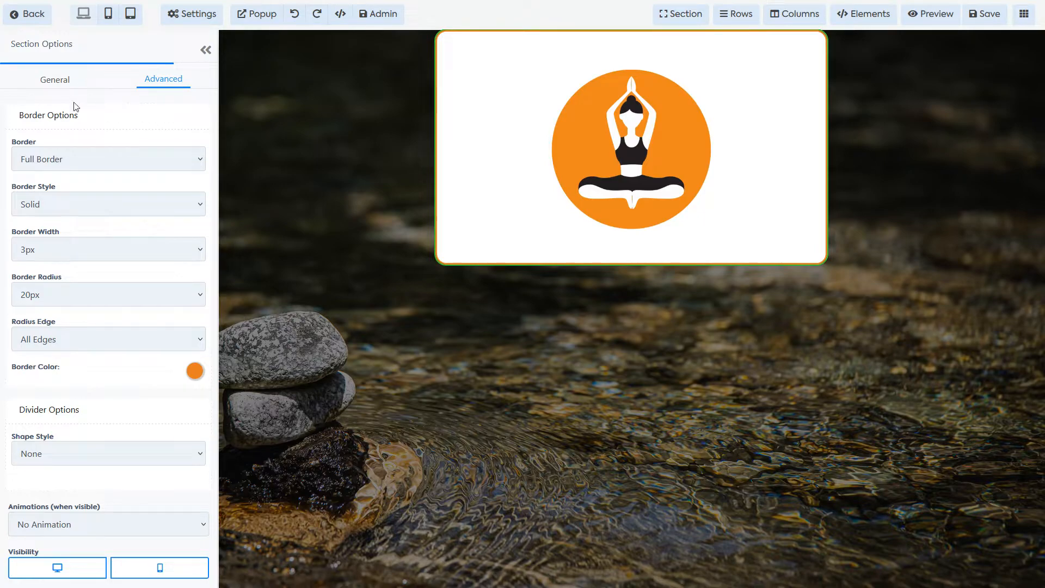
left_click(75, 202)
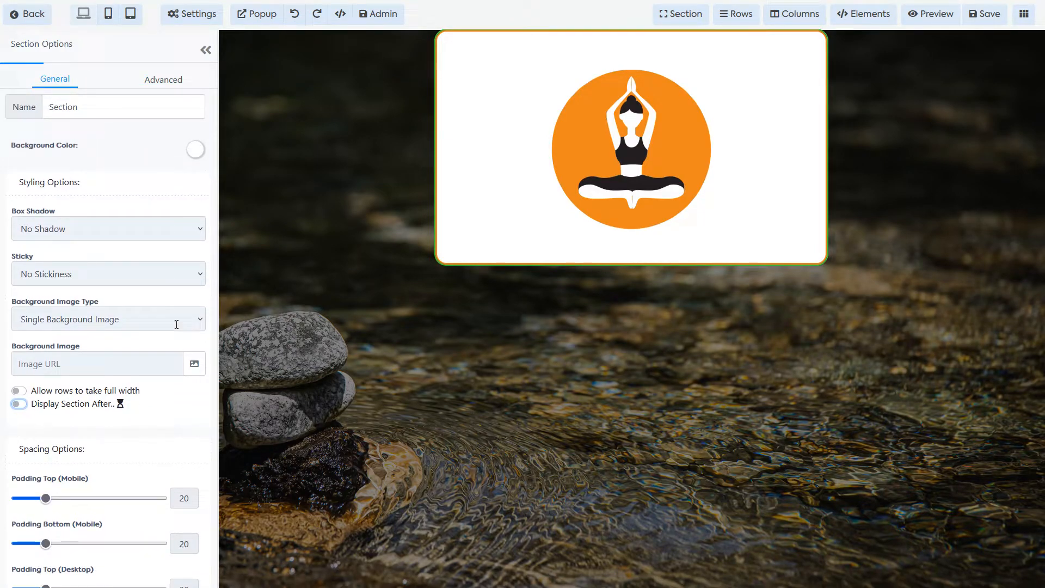
left_click(205, 51)
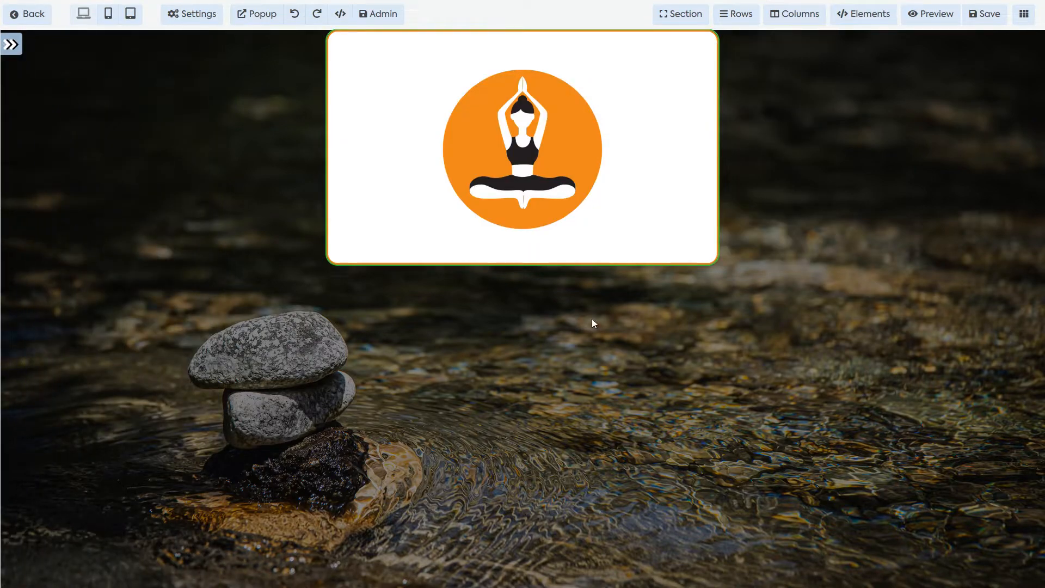
Step: Open the yoga logo's image options and try adjusting its top padding
left_click(527, 129)
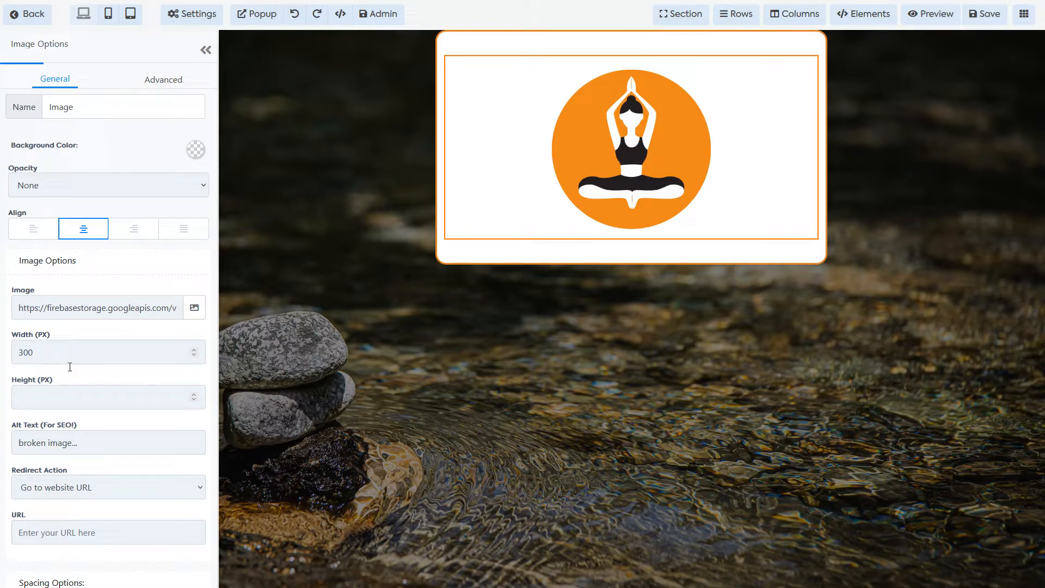
scroll(145, 381, "down", 6)
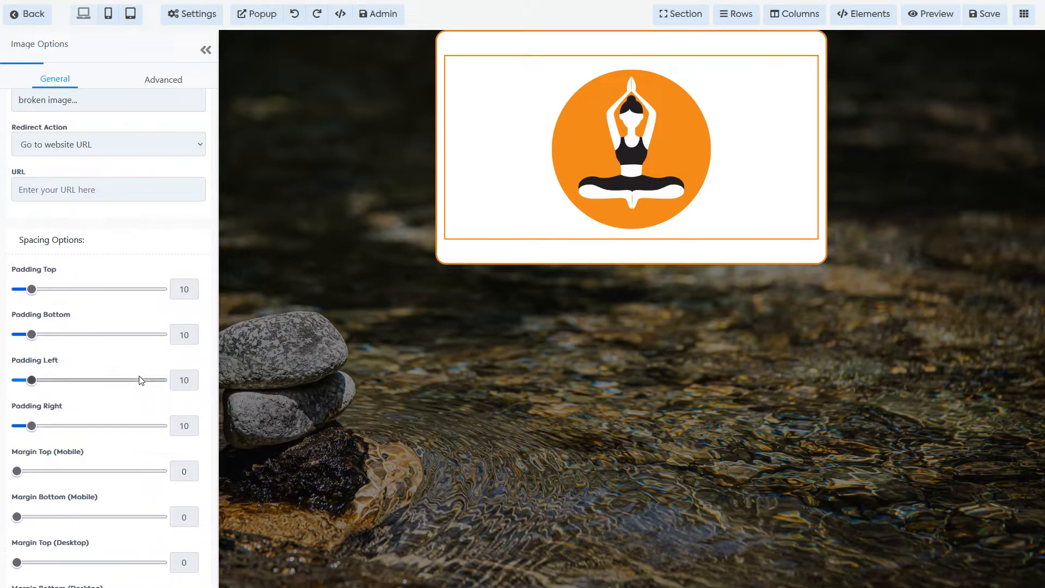
mouse_move(34, 291)
left_mouse_down()
mouse_move(90, 298)
mouse_move(34, 288)
left_mouse_up()
scroll(91, 376, "down", 2)
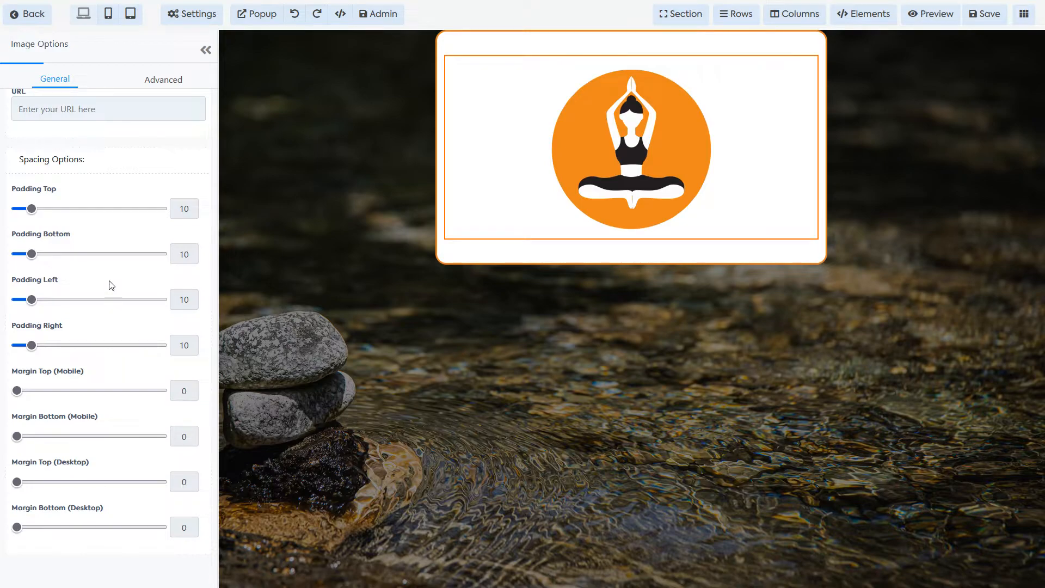
scroll(109, 283, "up", 1)
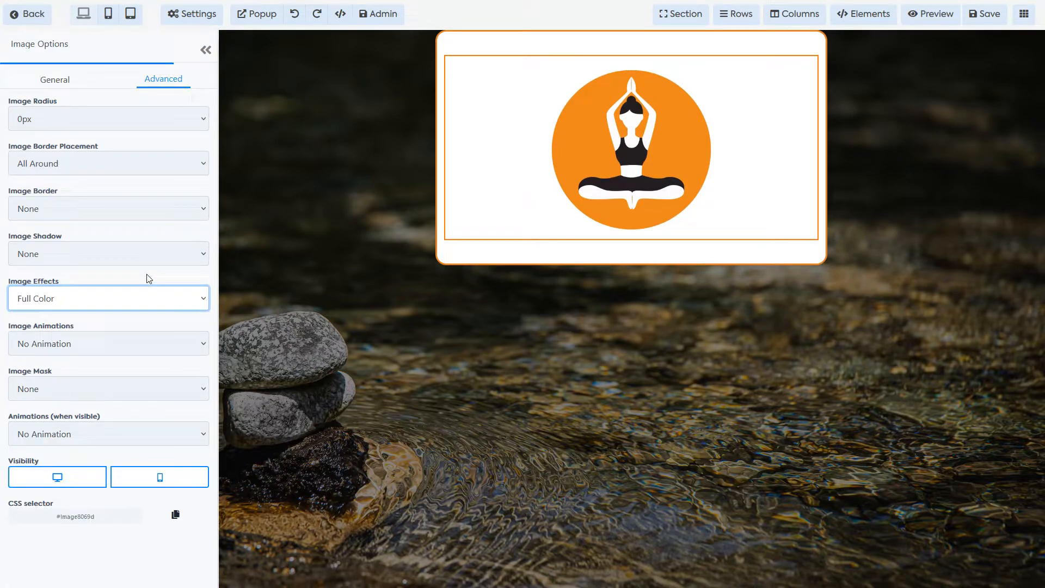
Step: Give the yoga logo a Pulse (loop) animation at speed 4, then deselect it
left_click(135, 343)
left_click(106, 380)
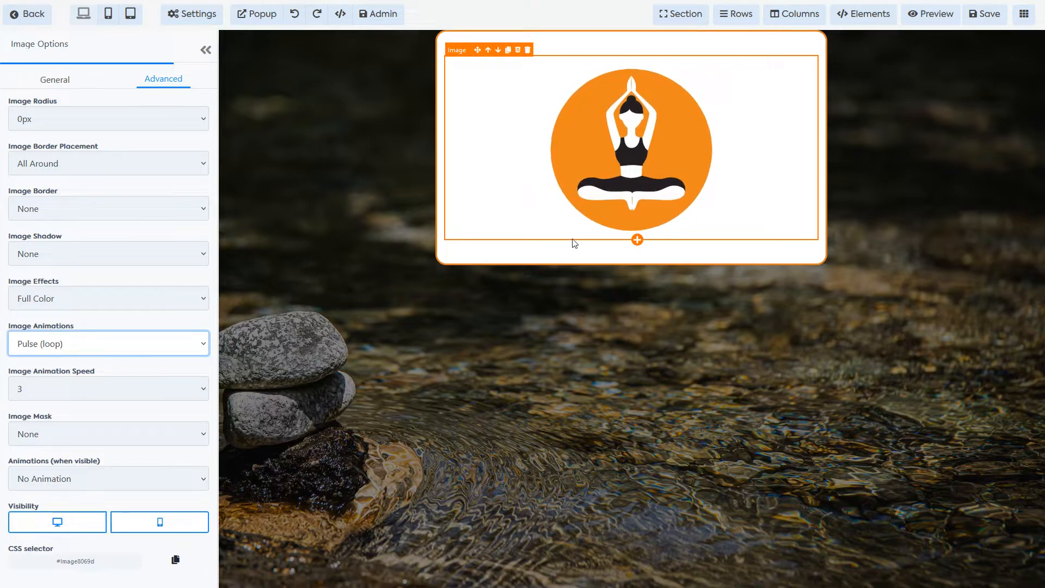
left_click(187, 389)
left_click(73, 475)
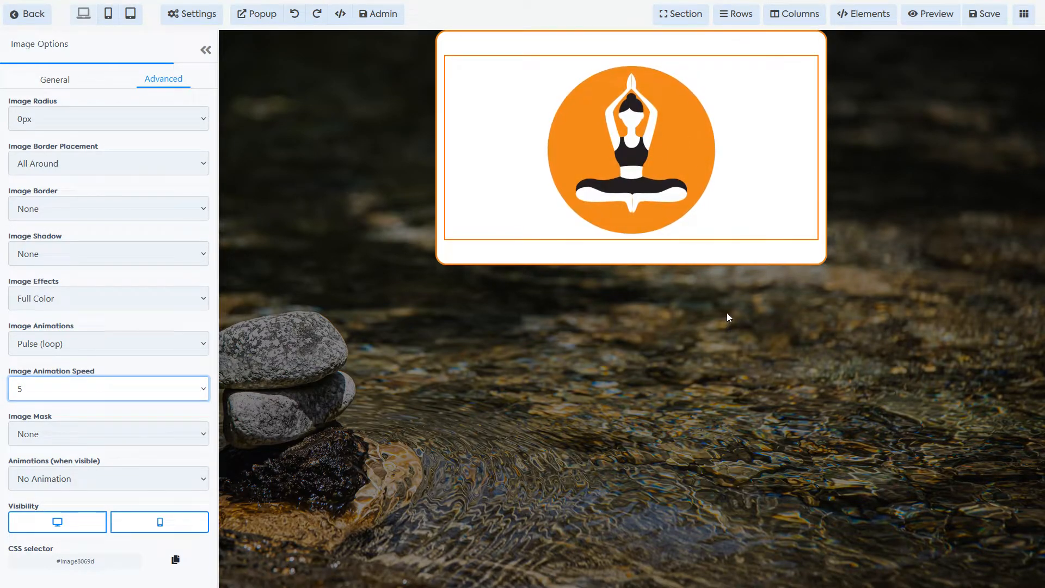
left_click(164, 392)
left_click(115, 457)
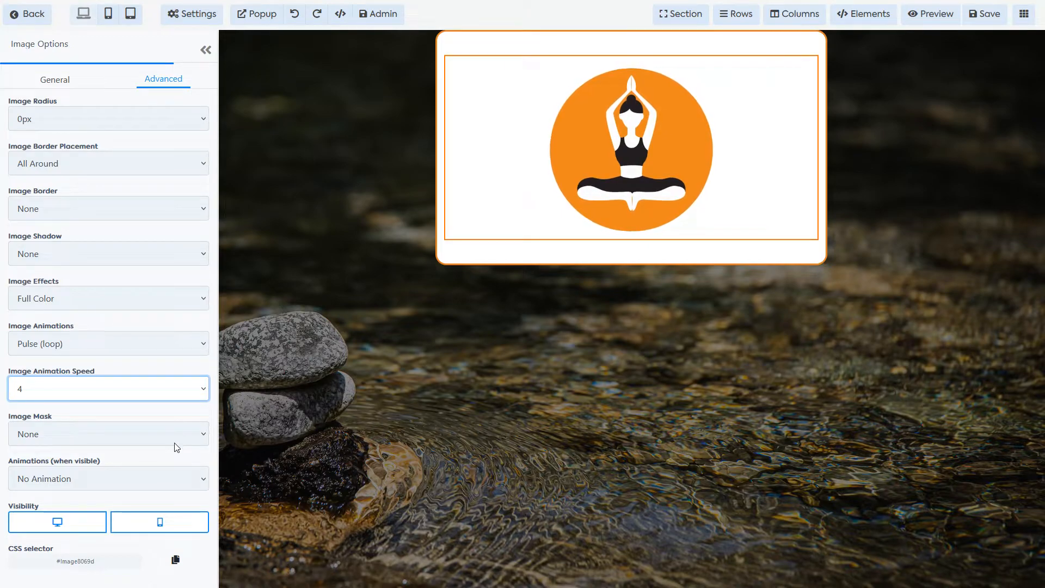
left_click(650, 280)
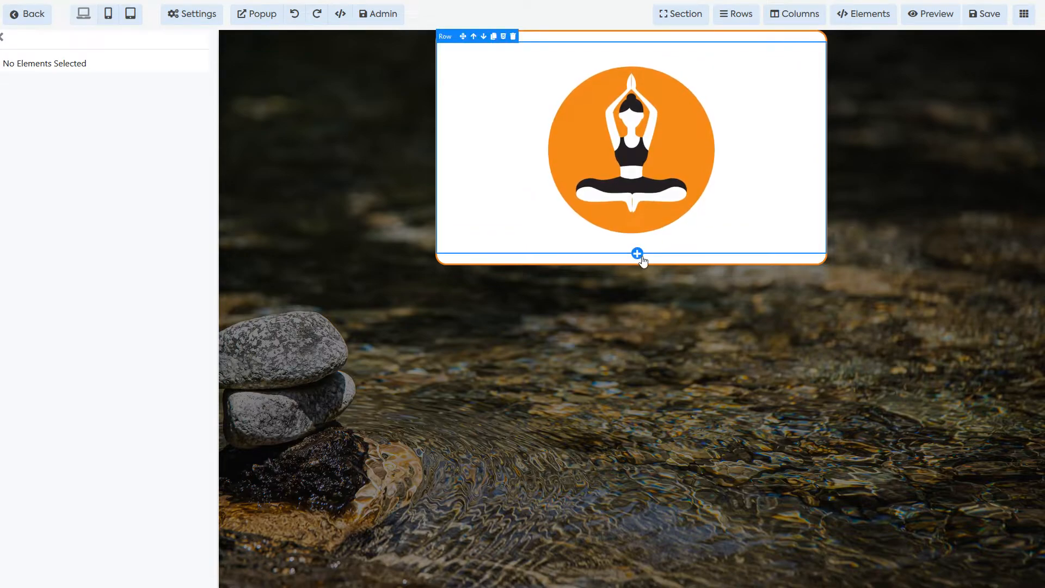
Step: Insert a one-column row under the logo containing a headline element
left_click(637, 253)
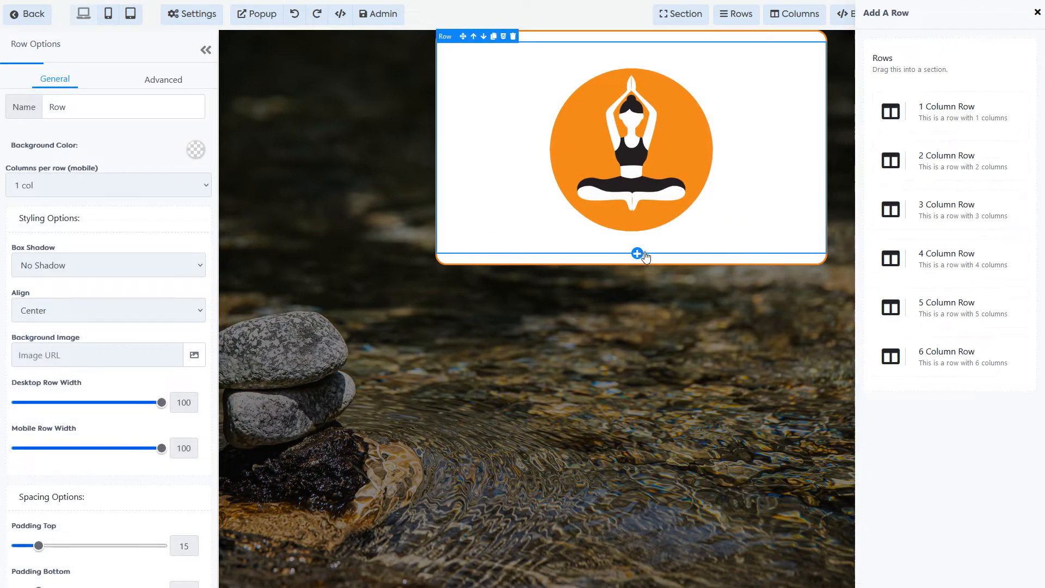
left_click(870, 112)
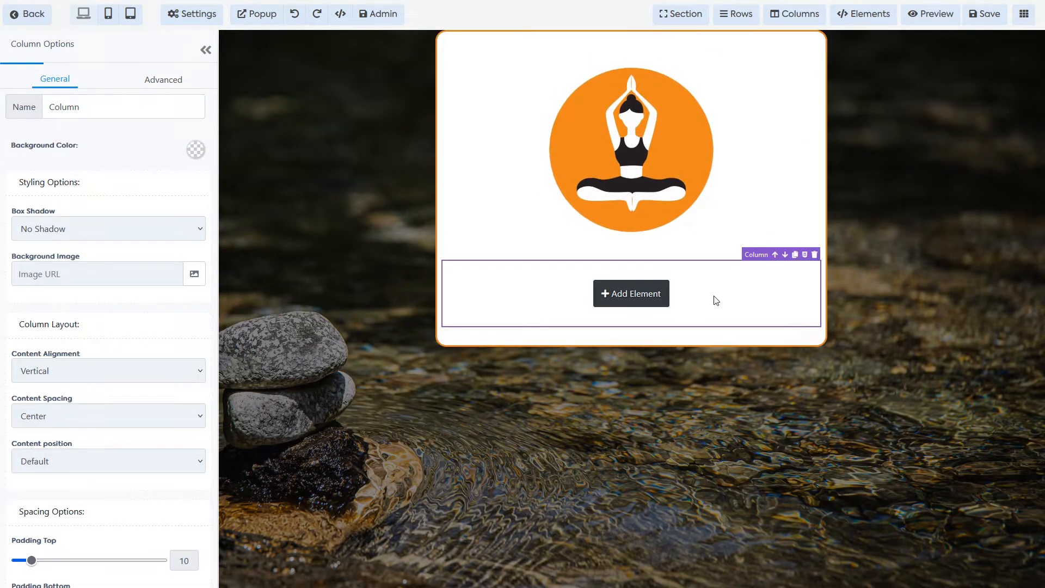
left_click(632, 294)
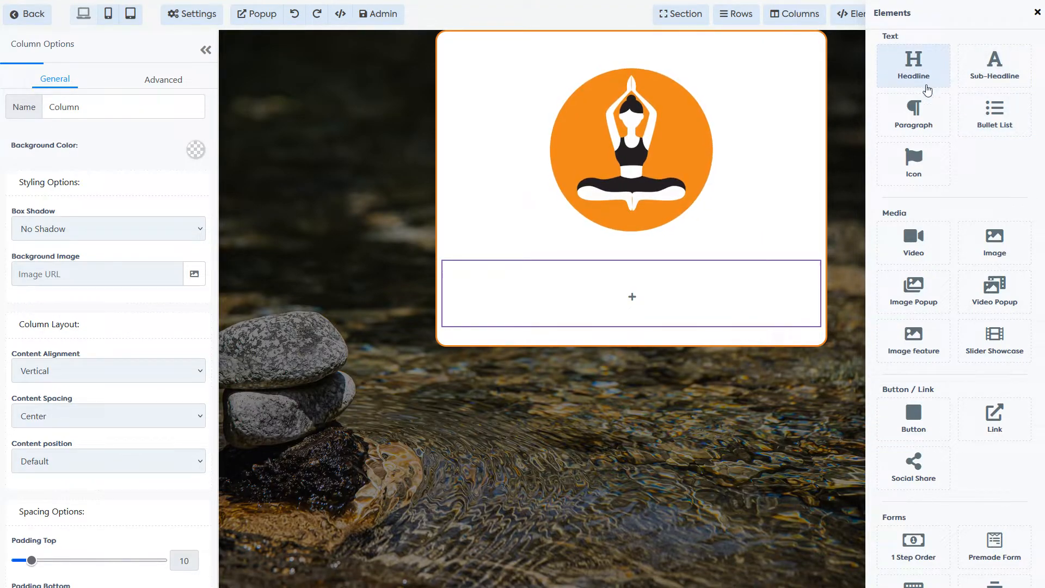
left_click(914, 74)
Step: Replace the headline text with 'Sign up for our FREE yoga and wellbeing course!'
triple_click(608, 290)
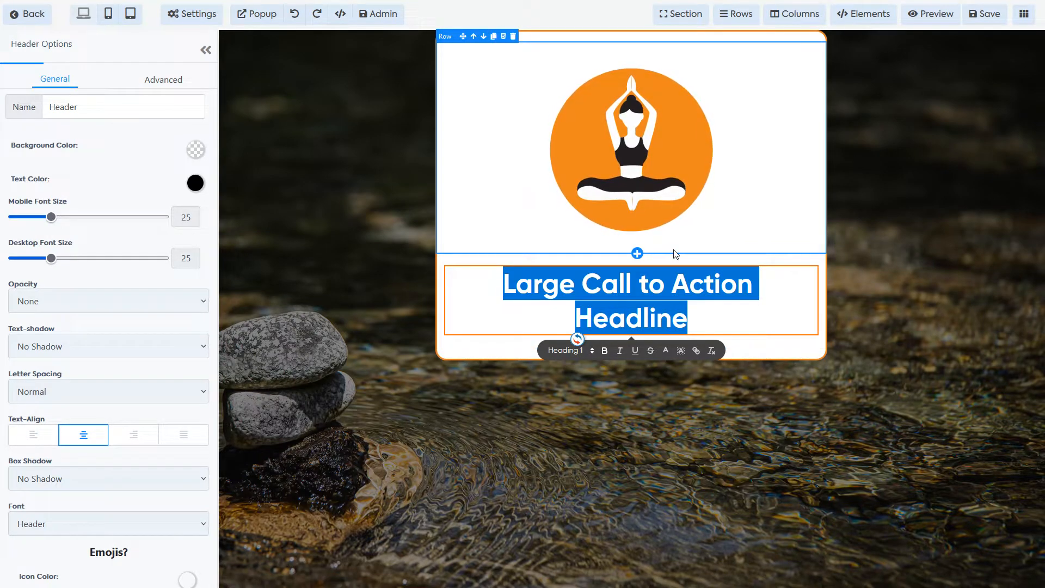
type("Sign up for our FREE yoga and wellbeing course!")
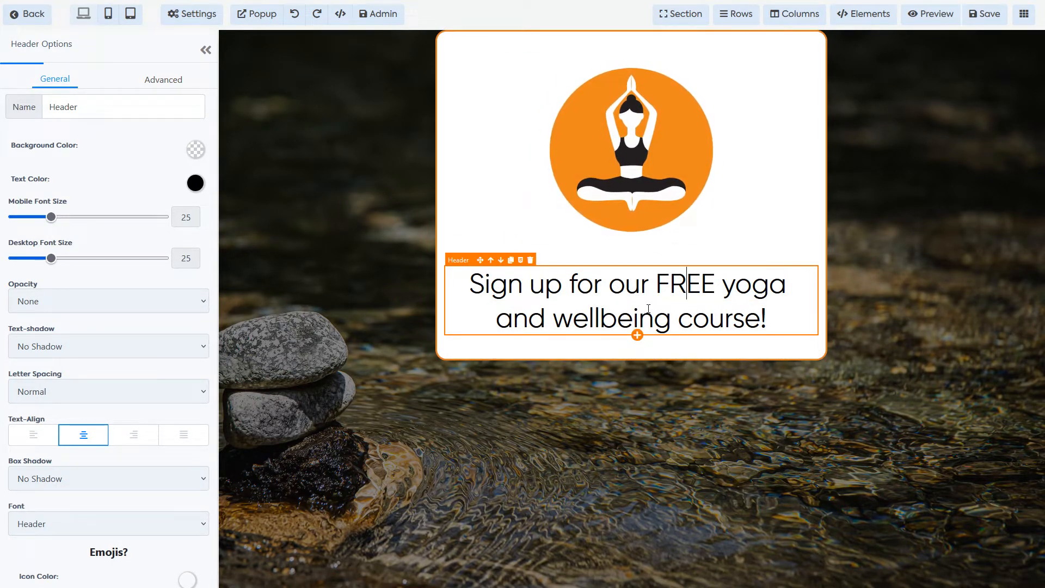
left_click(660, 326)
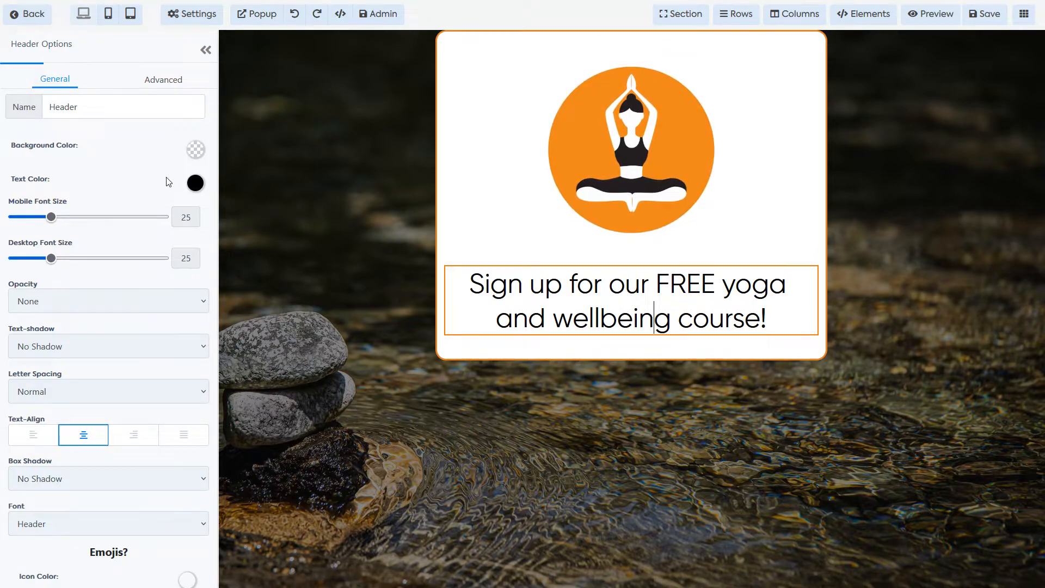
Step: Set the sign-up heading's opacity to Light Fade and its line height to 2.5
scroll(164, 175, "down", 3)
scroll(165, 176, "down", 4)
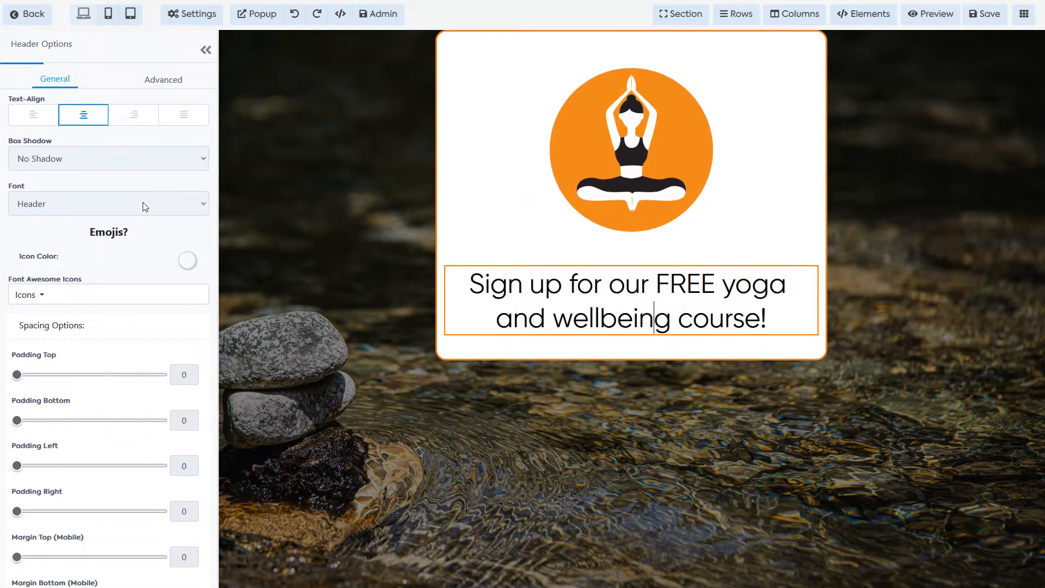
scroll(112, 299, "down", 2)
scroll(116, 294, "down", 2)
scroll(123, 281, "up", 10)
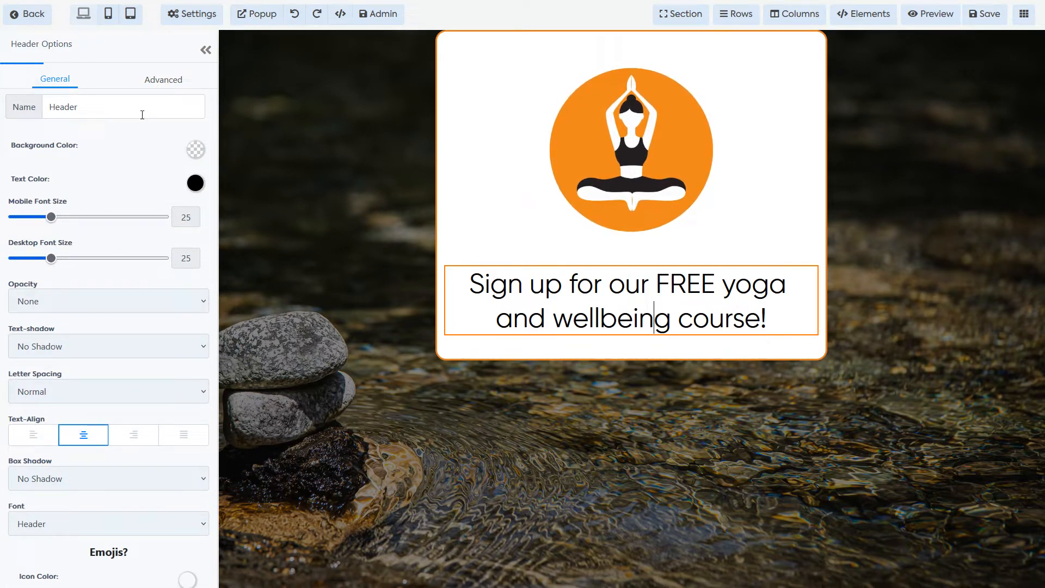
left_click(89, 302)
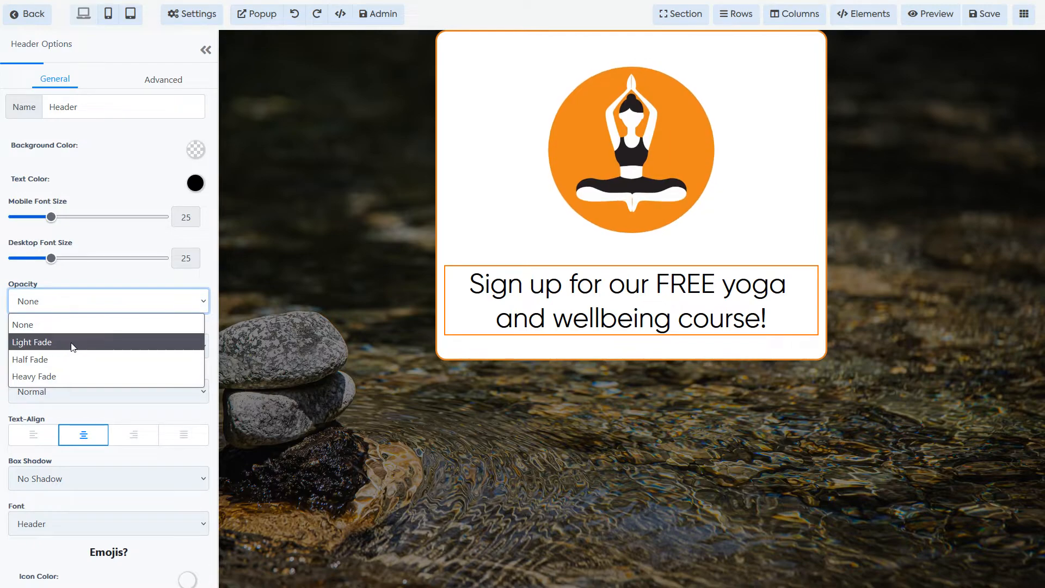
left_click(70, 342)
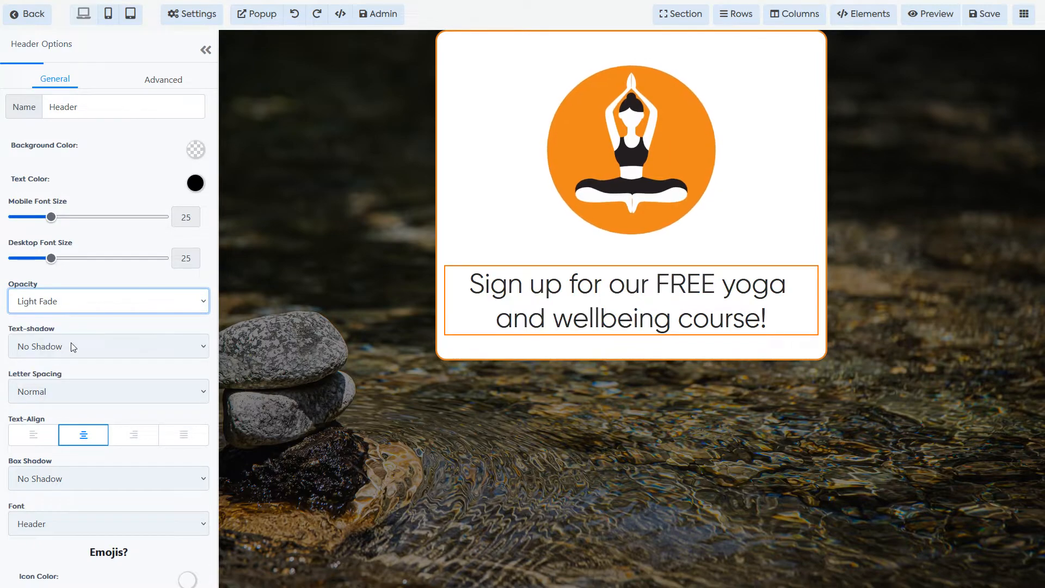
left_click(166, 81)
mouse_move(36, 228)
left_mouse_down()
mouse_move(81, 234)
mouse_move(38, 237)
left_mouse_up()
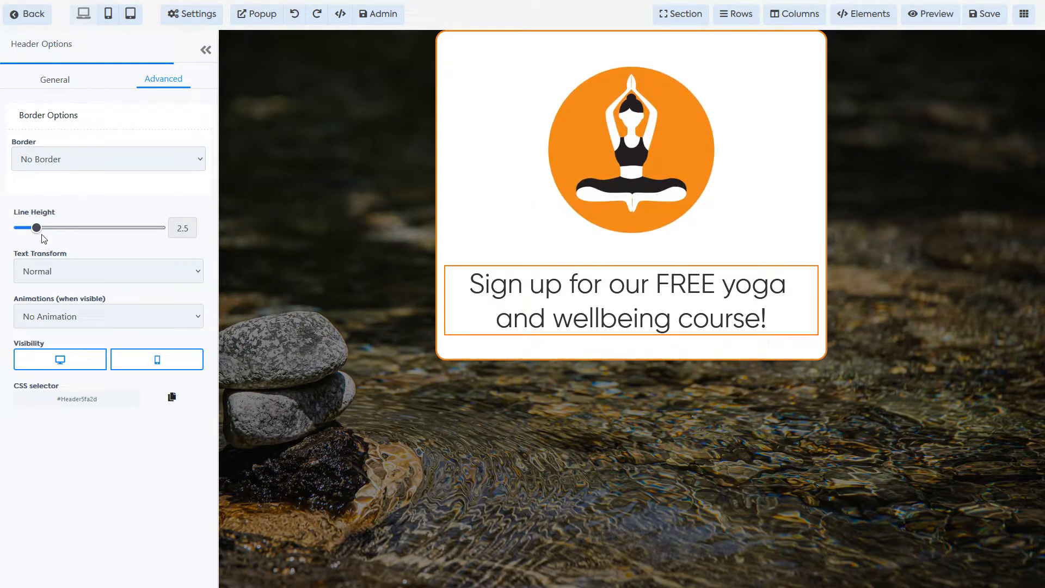
left_click(55, 80)
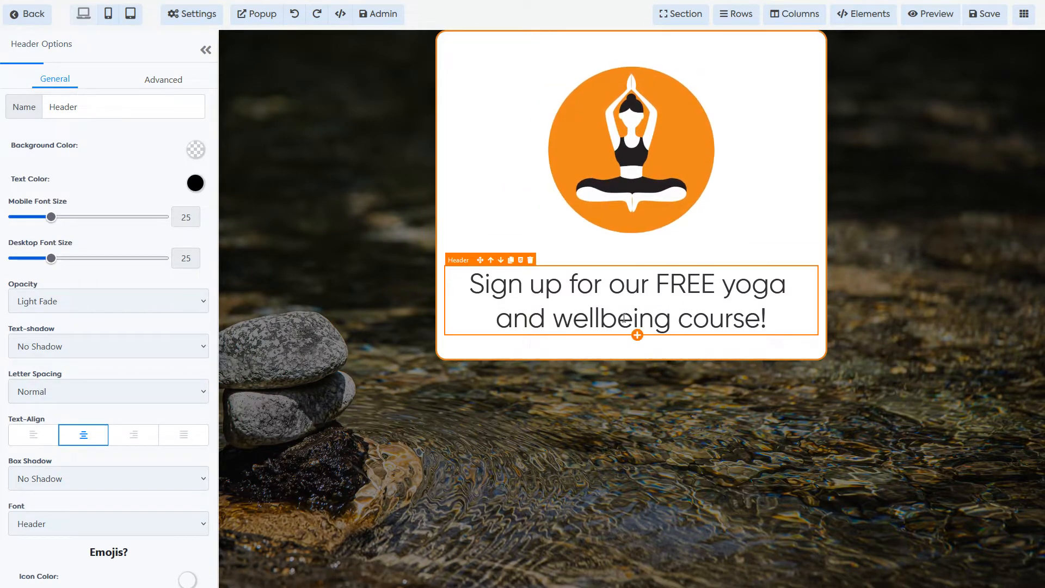
Step: Underline 'FREE' and italicise 'and' in the sign-up heading, then select the section
double_click(681, 287)
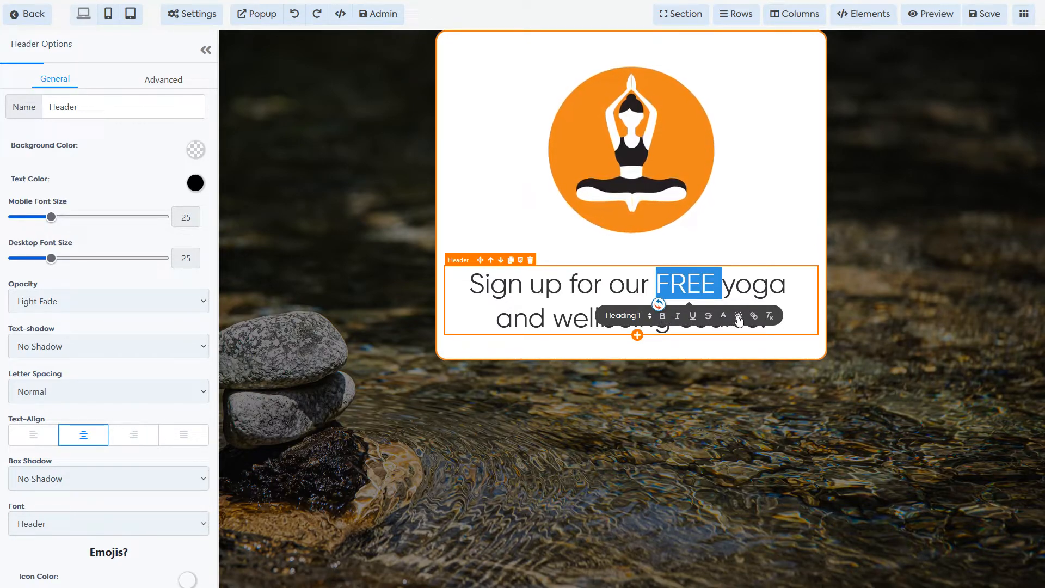
left_click(692, 318)
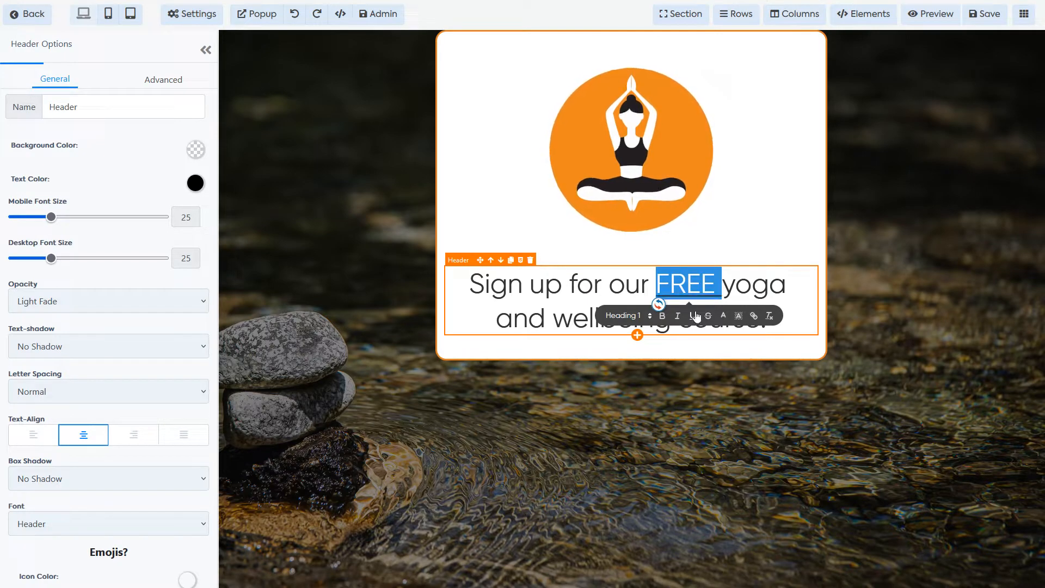
left_click(752, 284)
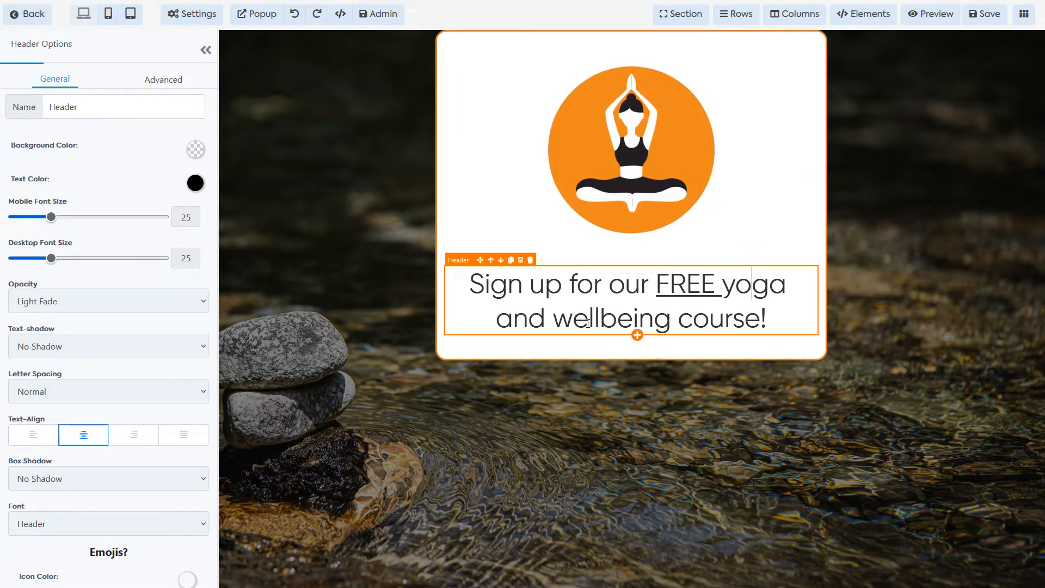
double_click(527, 316)
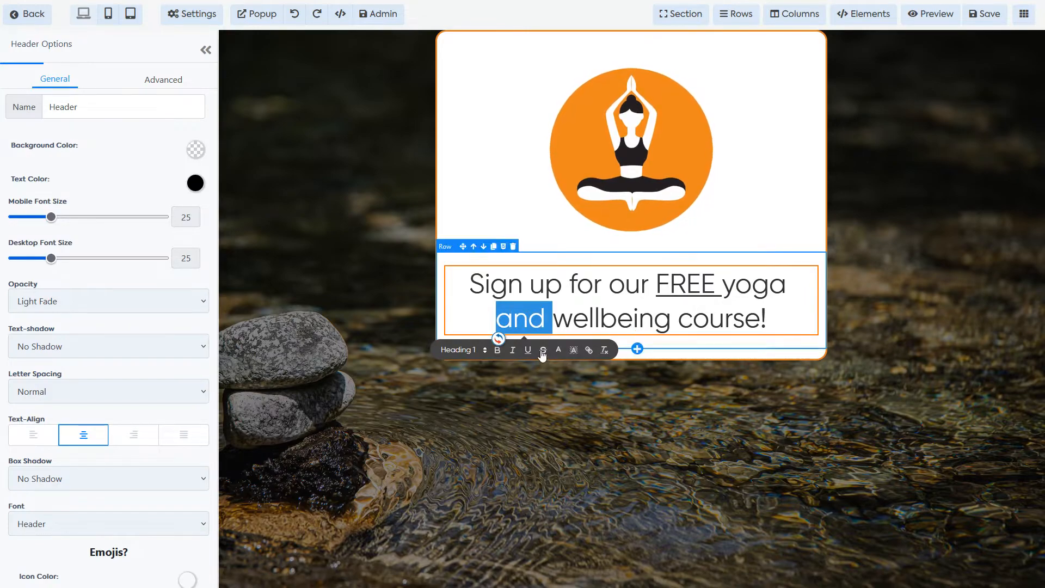
left_click(513, 350)
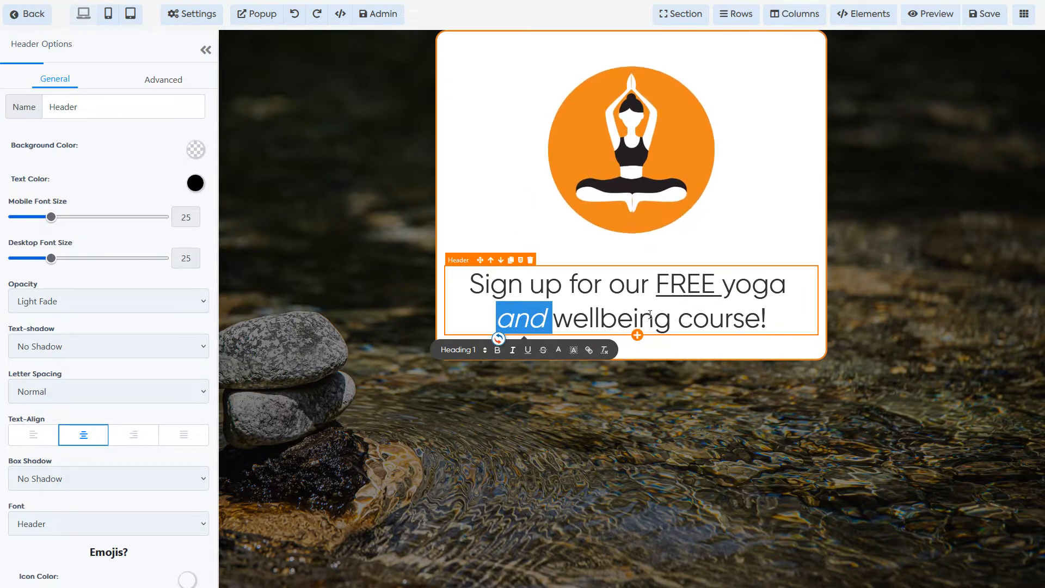
left_click(650, 315)
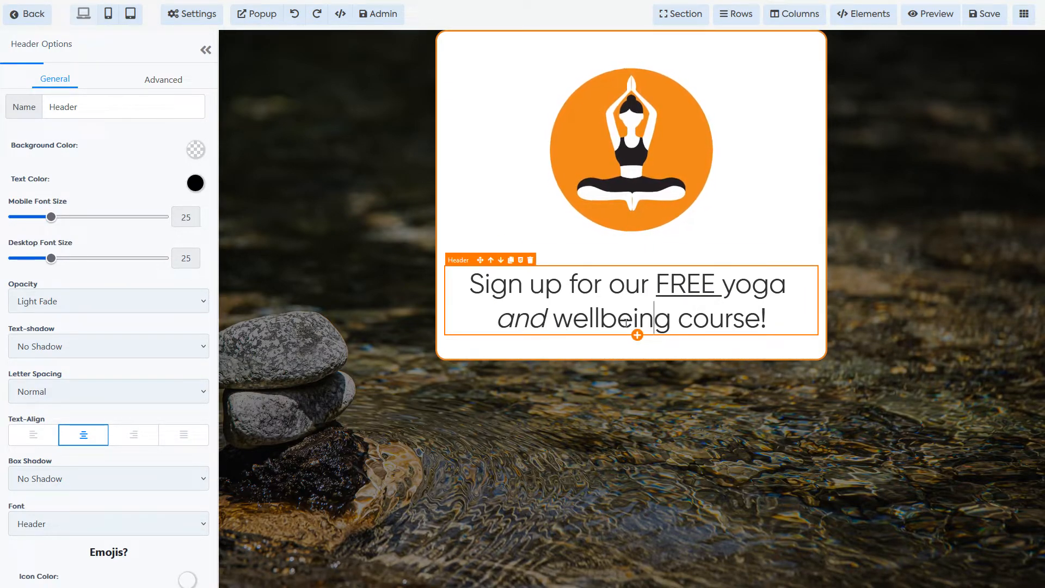
left_click(738, 342)
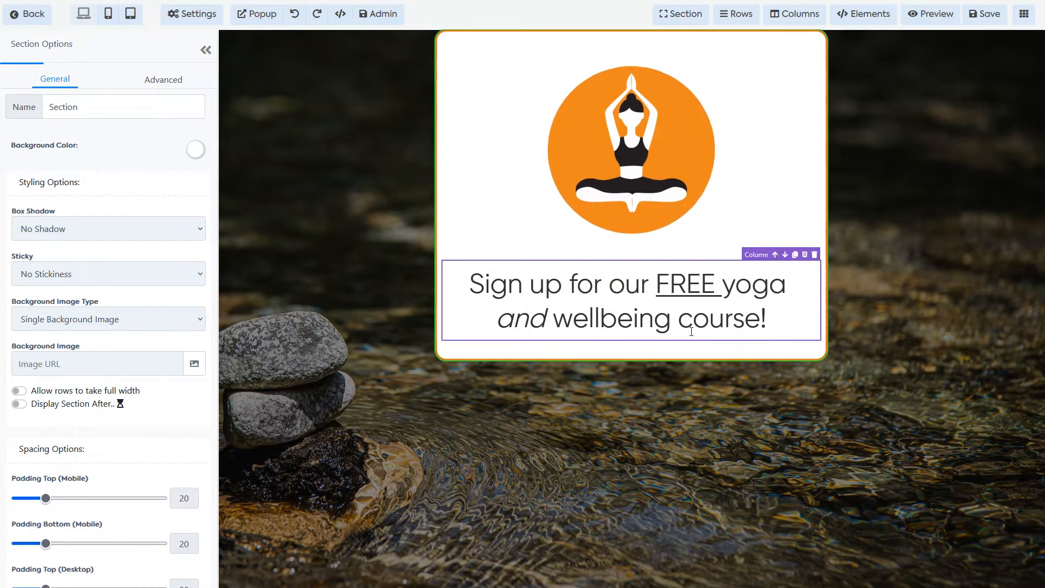
Step: Add a one-column row below the heading containing a Sub-Headline element
left_click(585, 322)
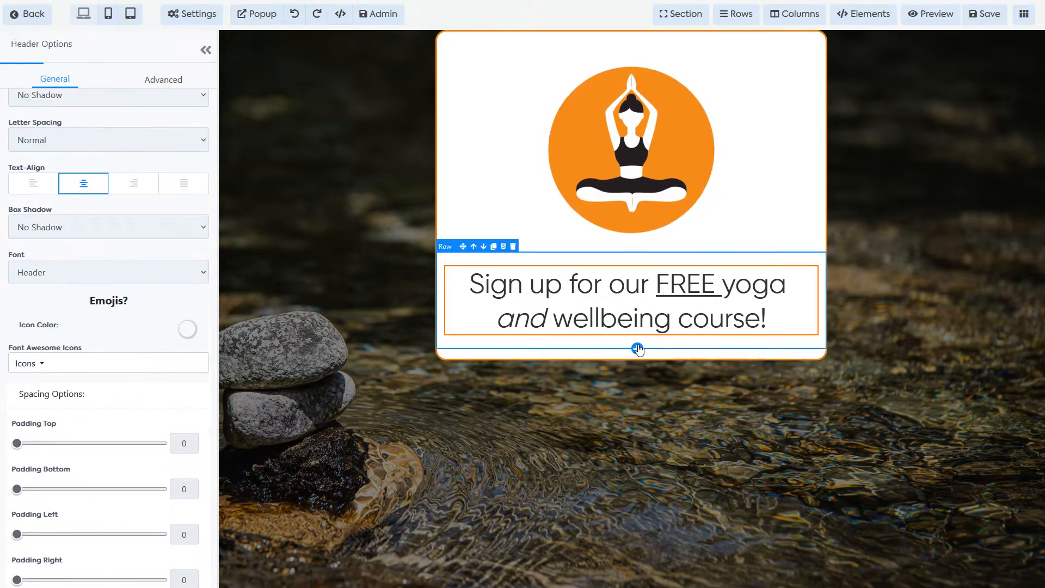
left_click(637, 349)
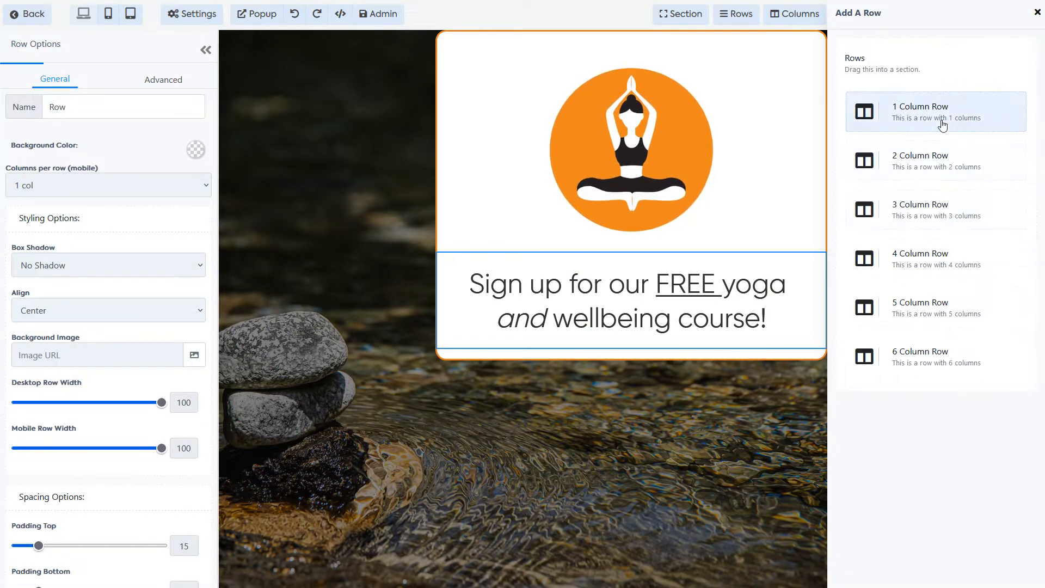
left_click(940, 120)
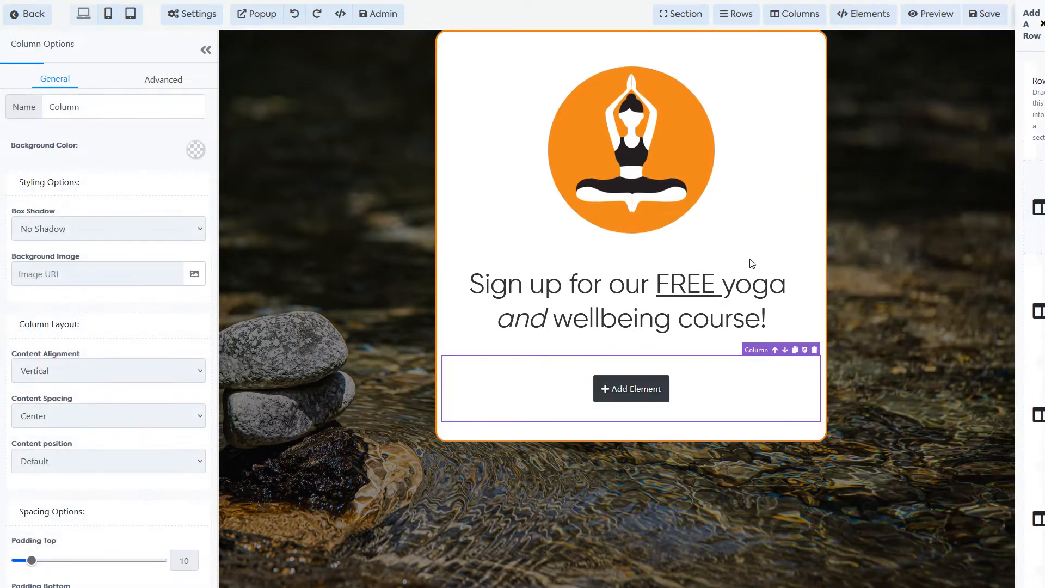
left_click(631, 395)
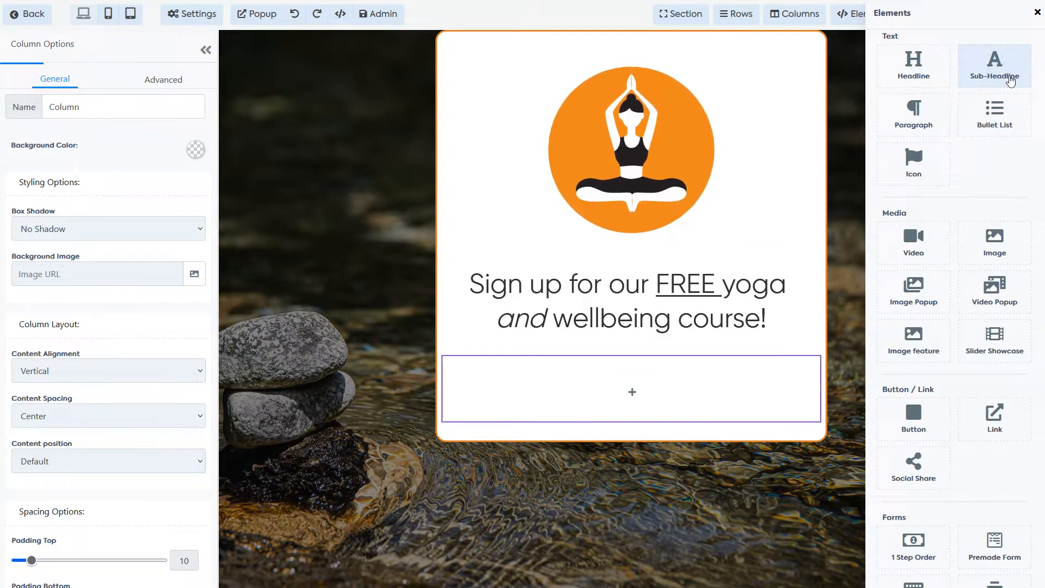
left_click(999, 69)
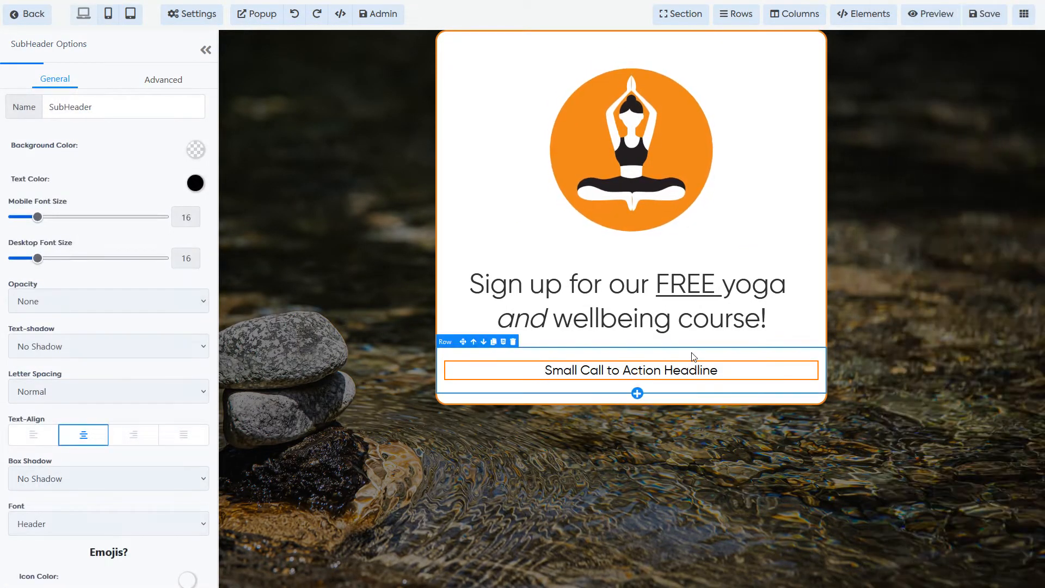
Step: Replace the placeholder with text urging visitors to be quick, as course spaces are limited
triple_click(638, 367)
key("BackSpace")
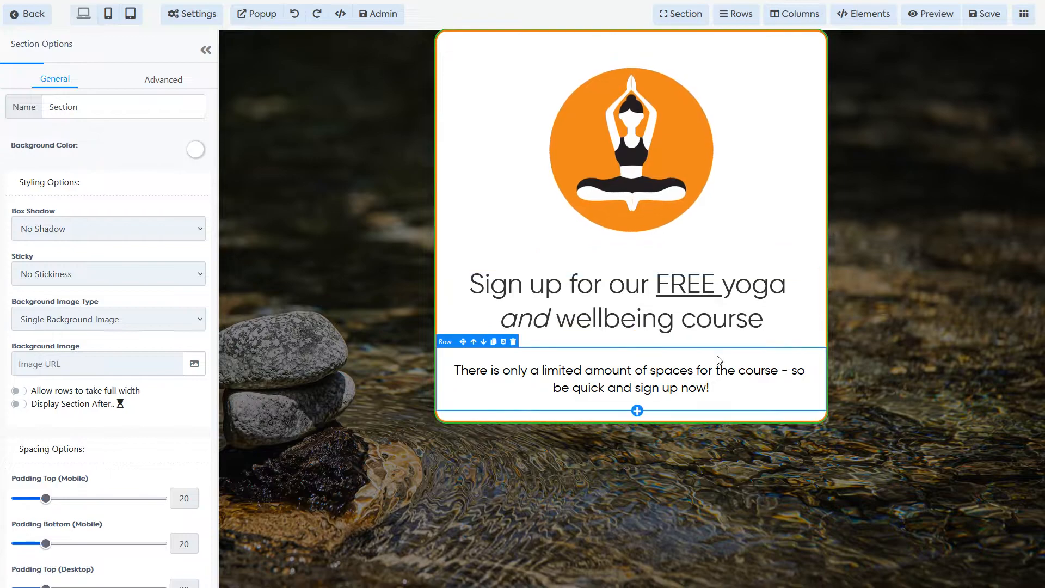
left_click(606, 387)
type(",")
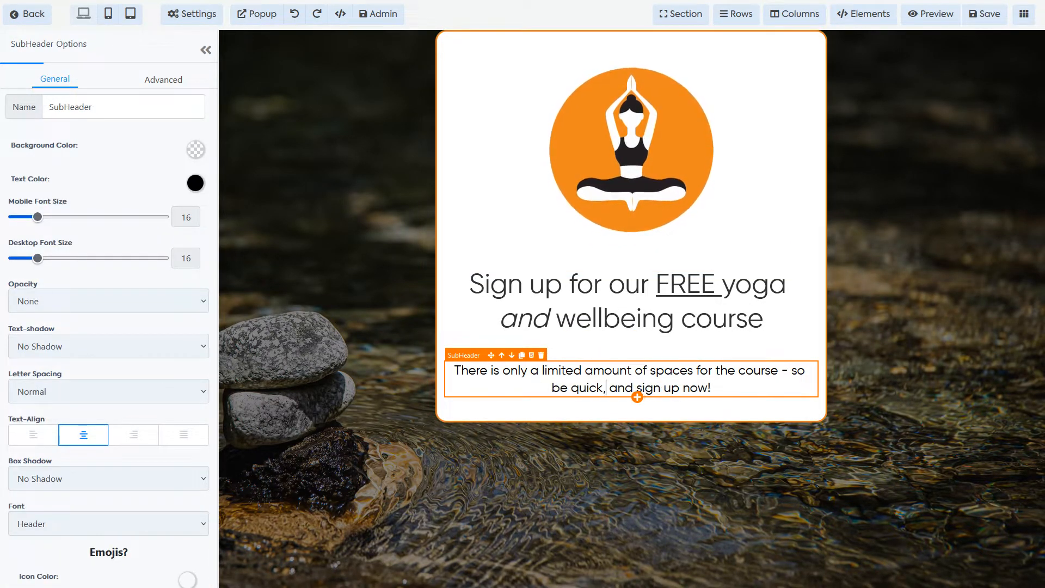
Step: Colour the sub-headline text orange, then reselect the sub-headline
left_click(192, 187)
left_click(109, 271)
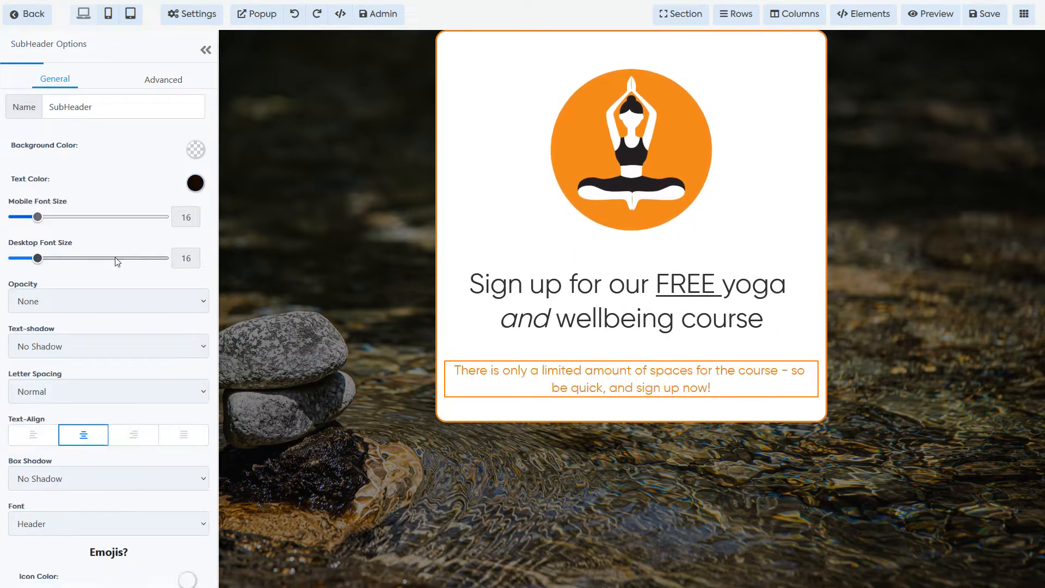
left_click(707, 229)
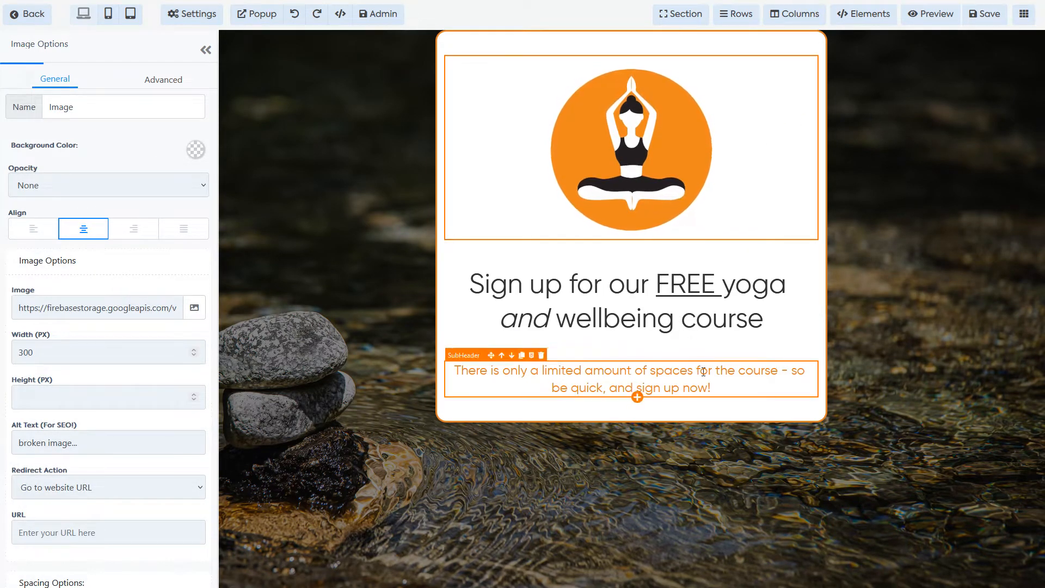
left_click(650, 368)
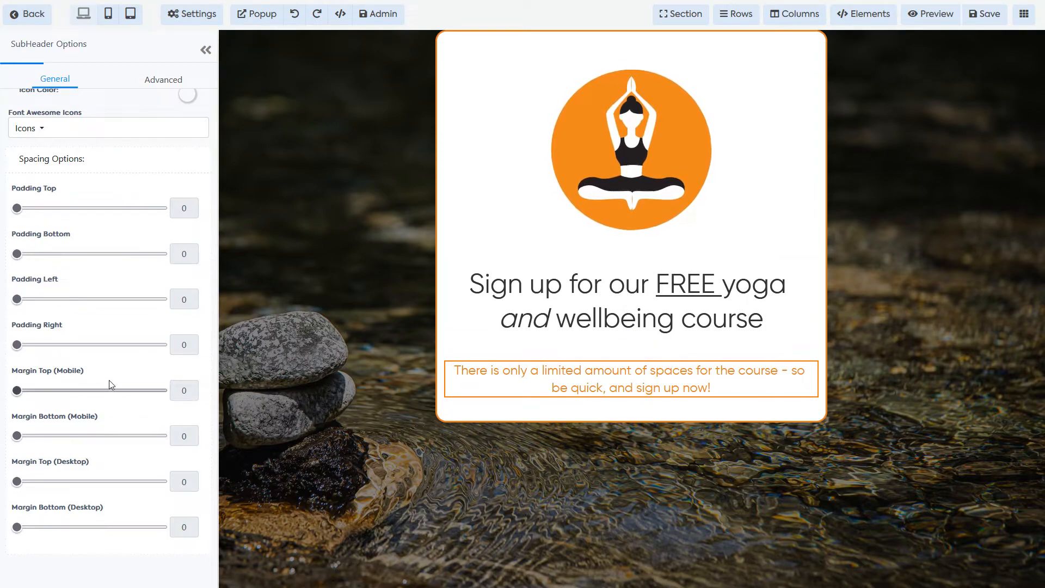
Step: Set the sub-headline's desktop top margin to -35 to tuck it under the heading
mouse_move(17, 208)
left_mouse_down()
mouse_move(58, 208)
mouse_move(17, 208)
left_mouse_up()
mouse_move(17, 390)
left_mouse_down()
mouse_move(36, 391)
mouse_move(17, 390)
left_mouse_up()
mouse_move(17, 481)
left_mouse_down()
mouse_move(77, 481)
mouse_move(20, 481)
mouse_move(61, 492)
mouse_move(23, 490)
mouse_move(157, 483)
mouse_move(16, 482)
left_mouse_up()
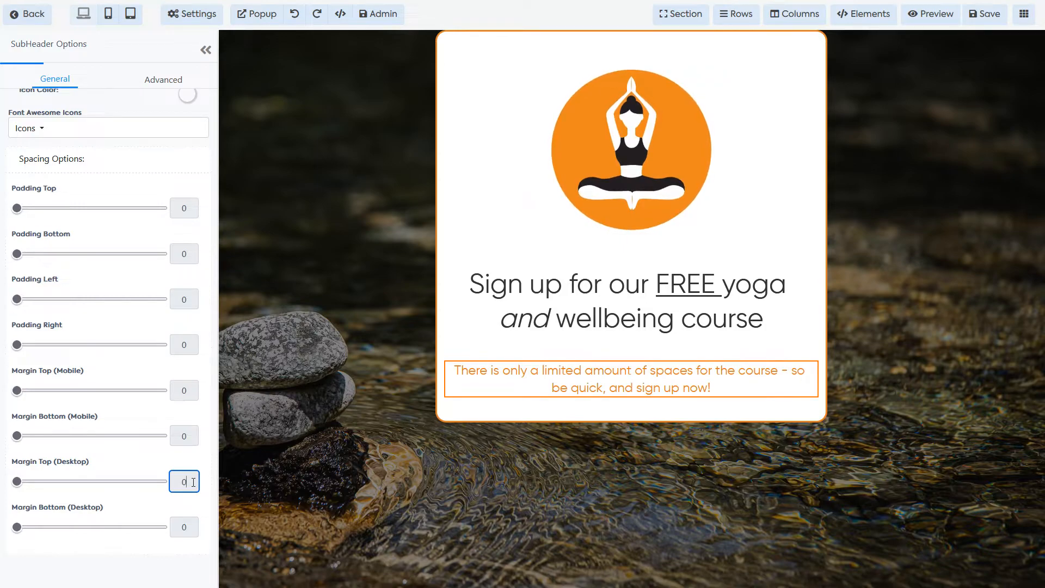
key("BackSpace")
type("-")
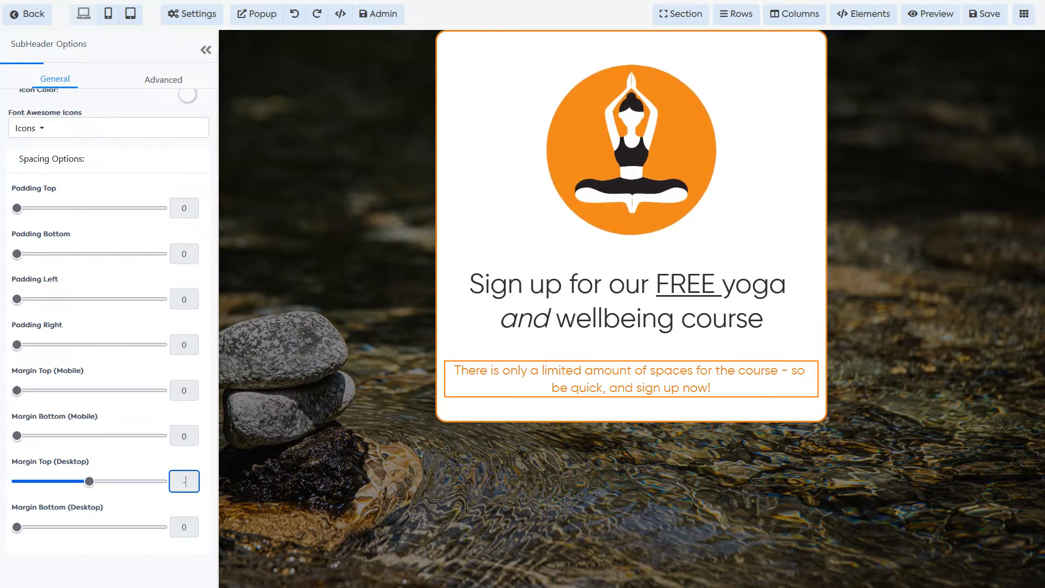
type("20")
key("BackSpace")
key("BackSpace")
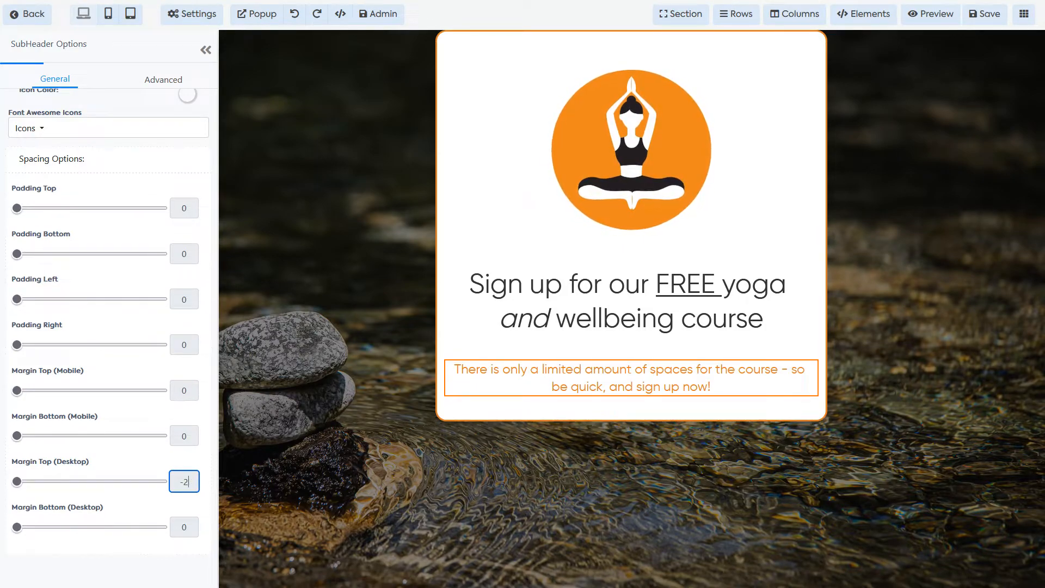
type("35")
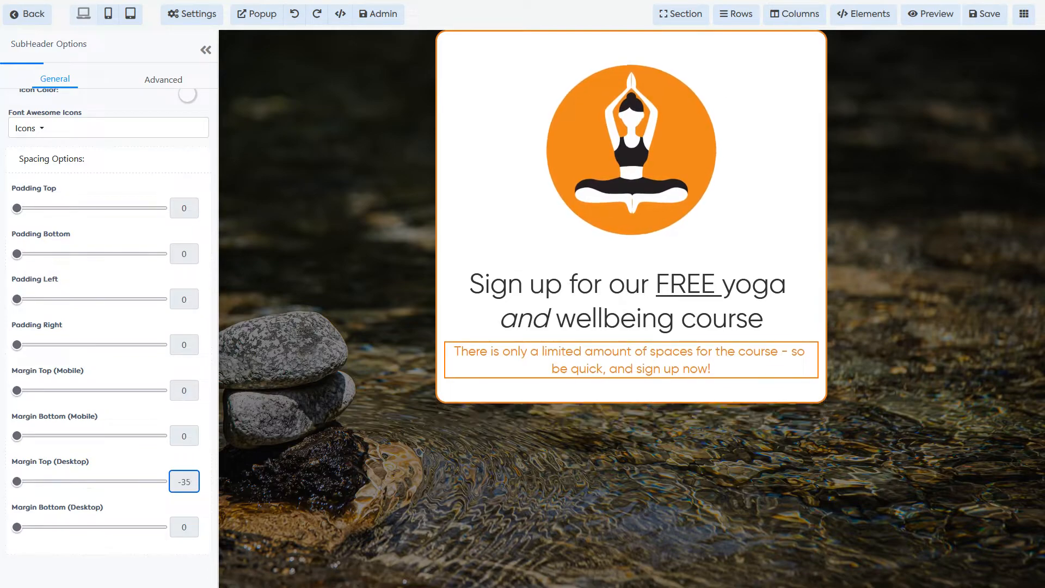
left_click(591, 319)
left_click(766, 356)
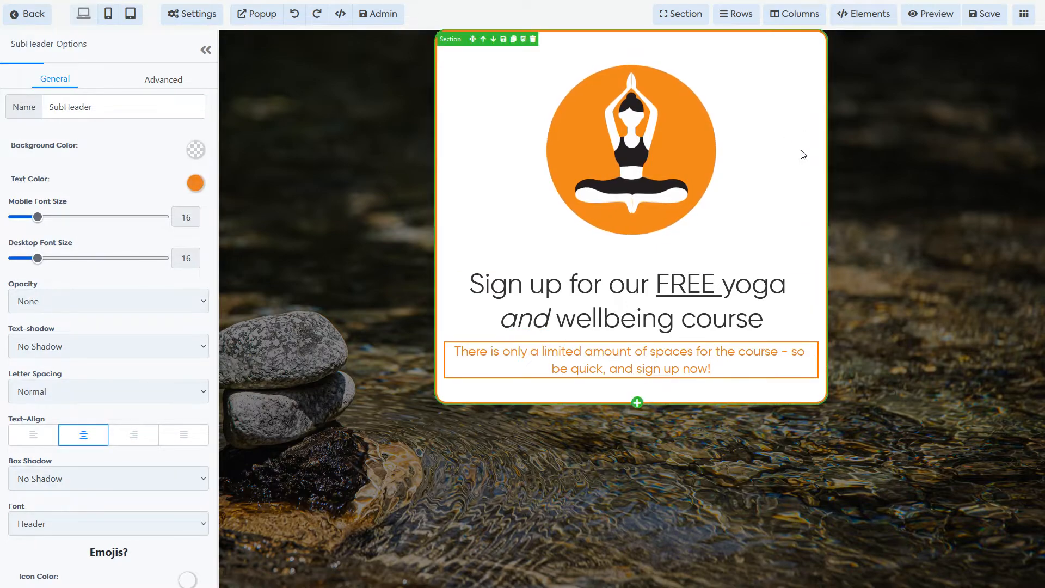
left_click(813, 174)
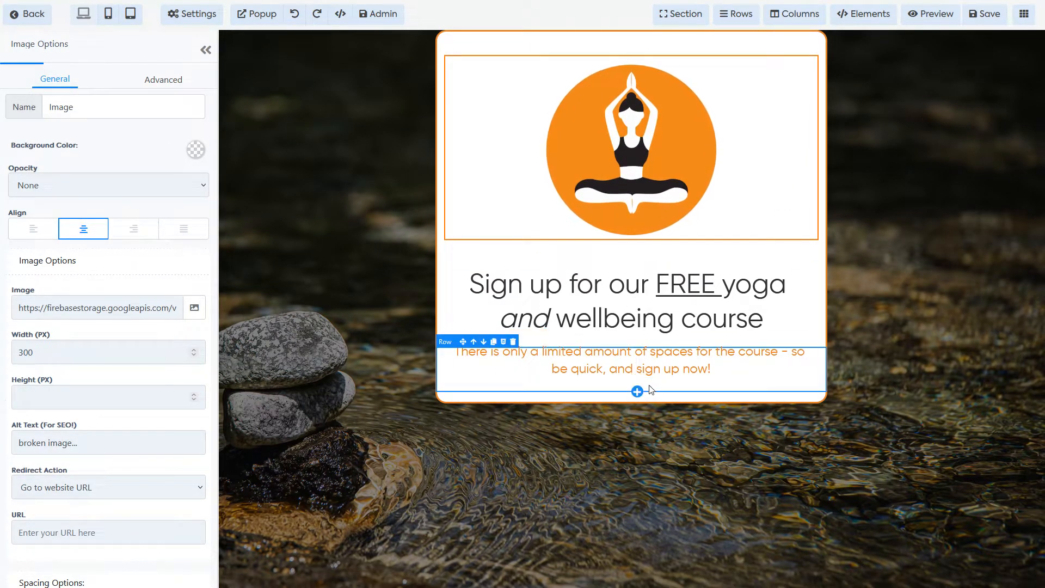
Step: Add a one-column row below the orange paragraph and place a Countdown timer in it
left_click(637, 391)
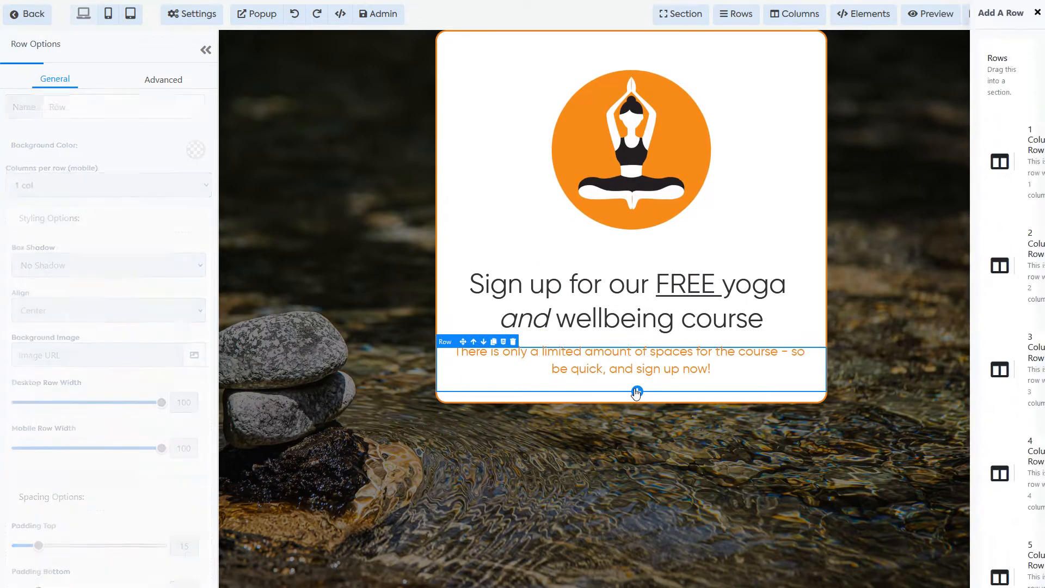
left_click(926, 117)
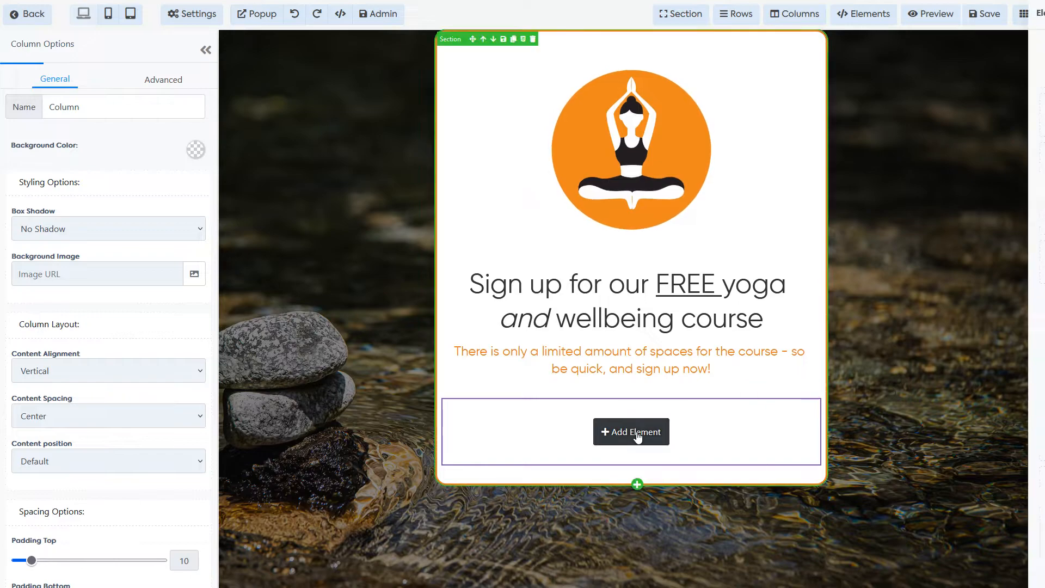
left_click(638, 433)
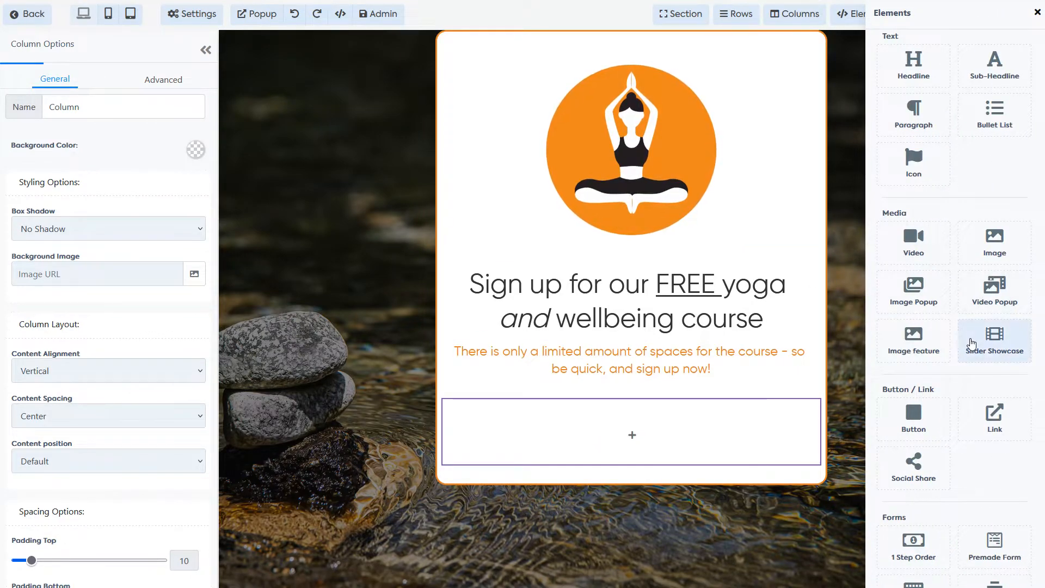
scroll(940, 324, "down", 5)
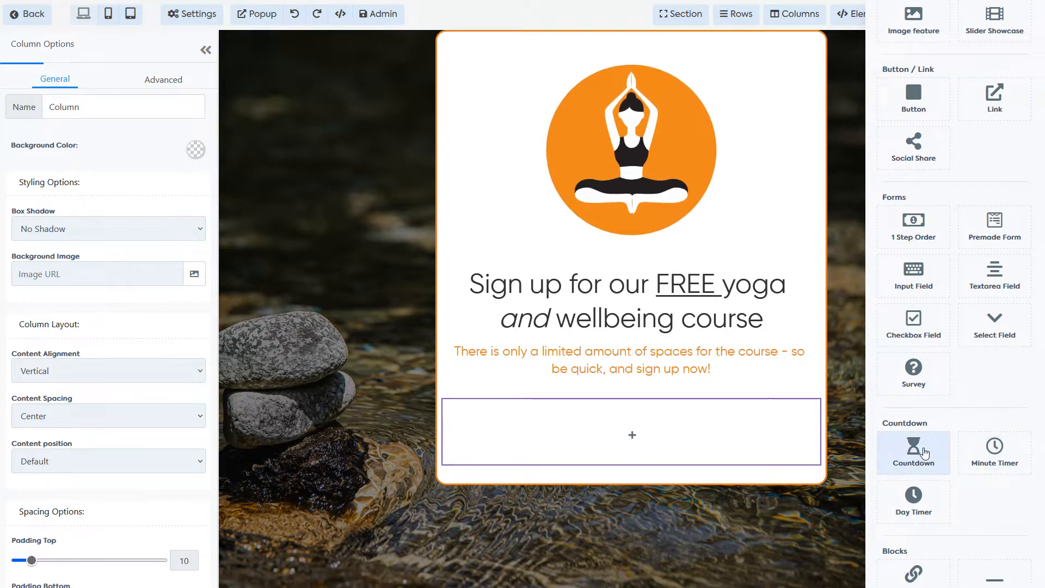
left_click(924, 453)
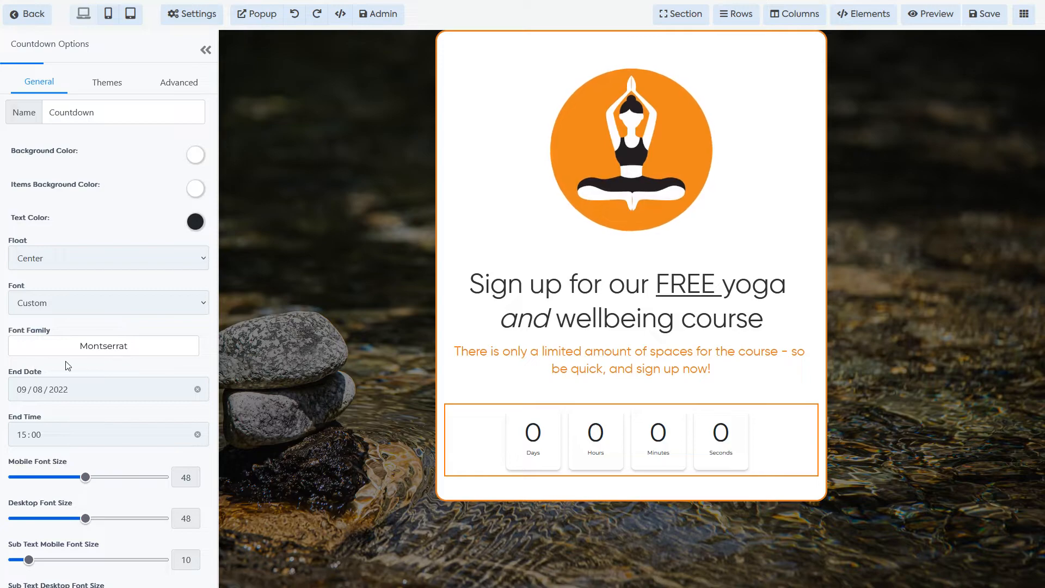
Step: Set the countdown to end on 23 August 2022 at 12:00
left_click(85, 392)
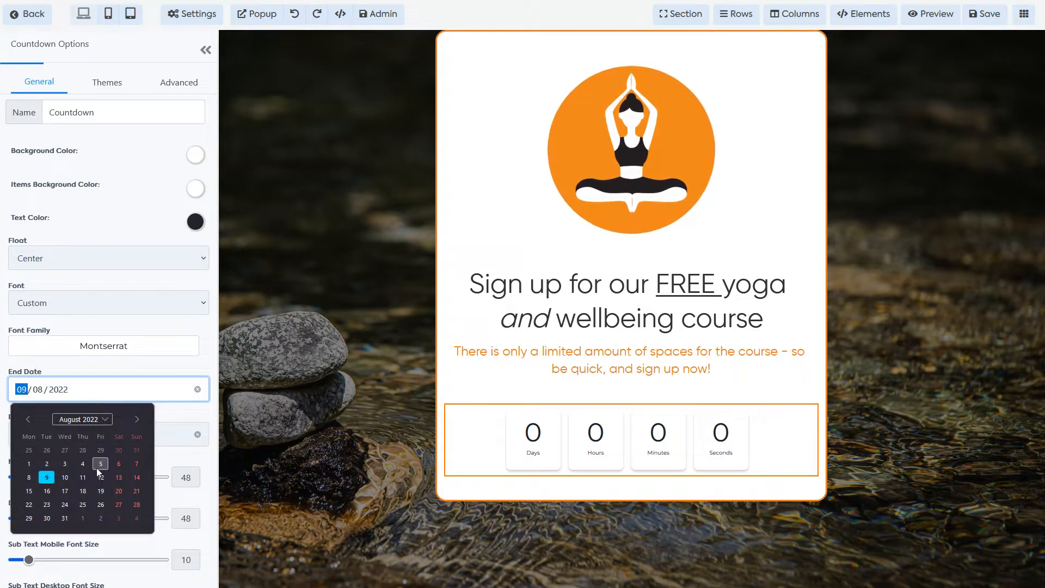
left_click(48, 504)
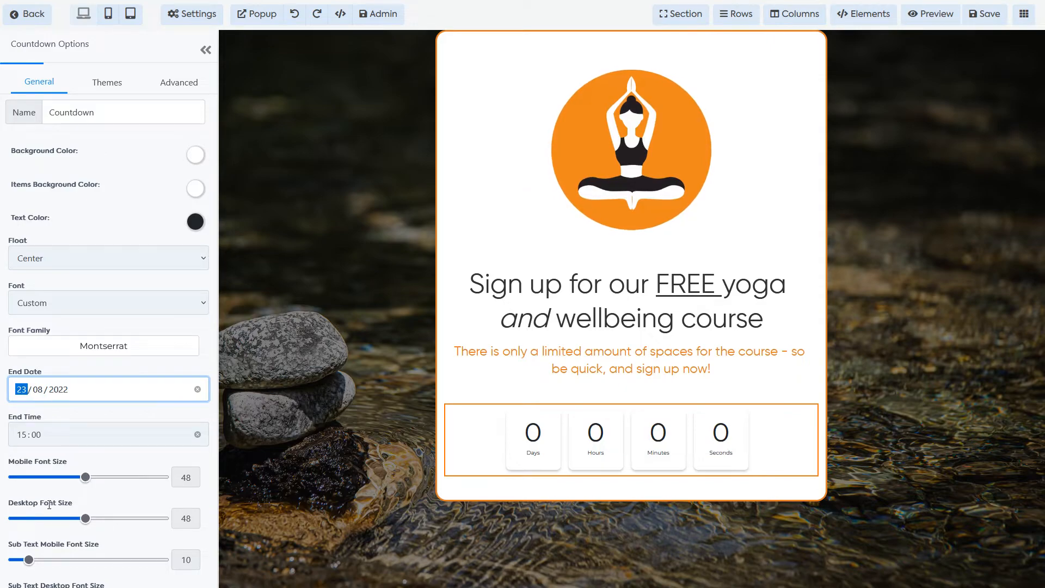
left_click(168, 434)
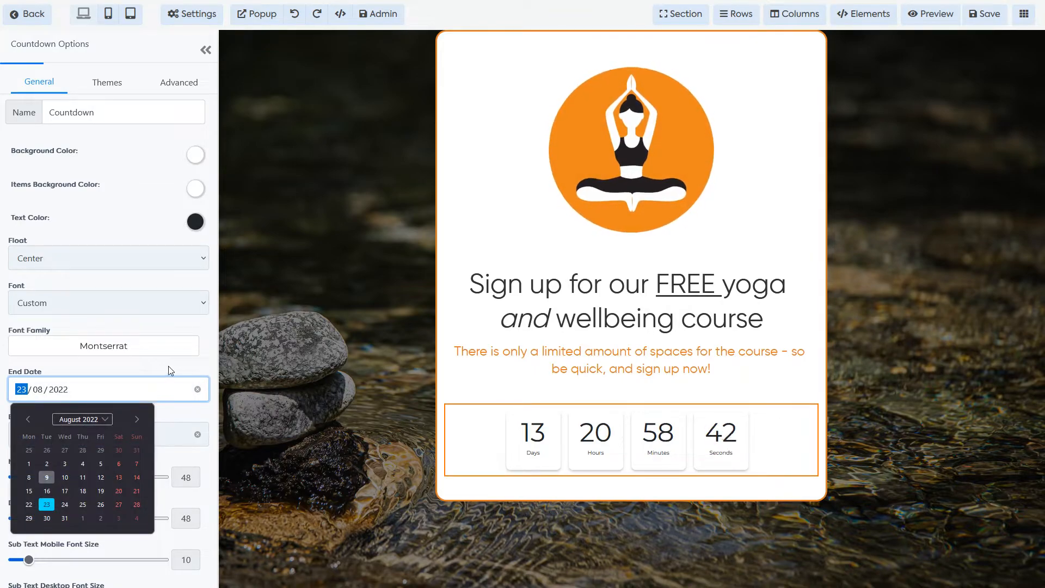
left_click(110, 349)
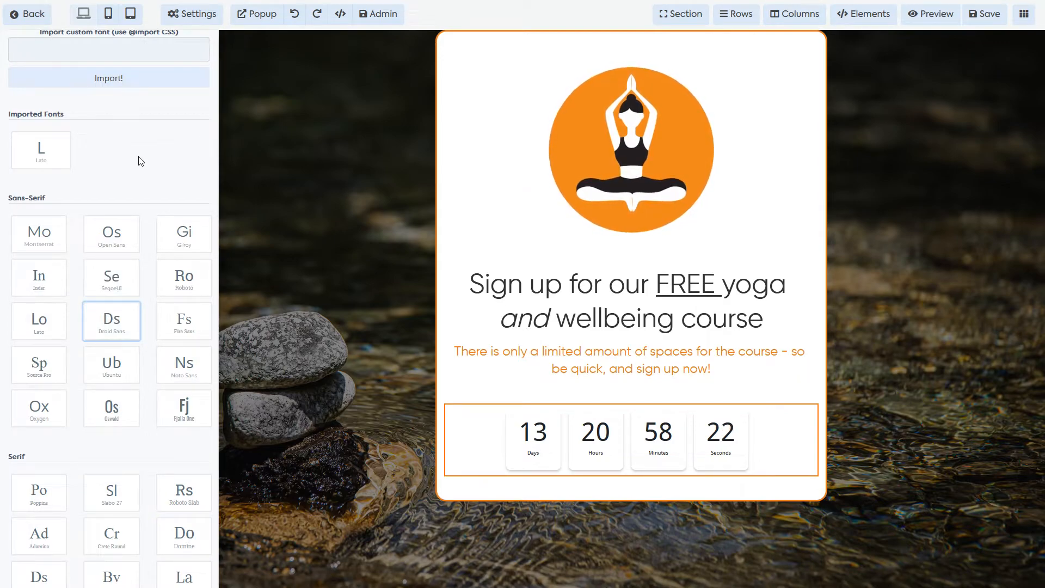
Step: Set the countdown font to Droid Sans and its text colour to orange
scroll(141, 162, "up", 2)
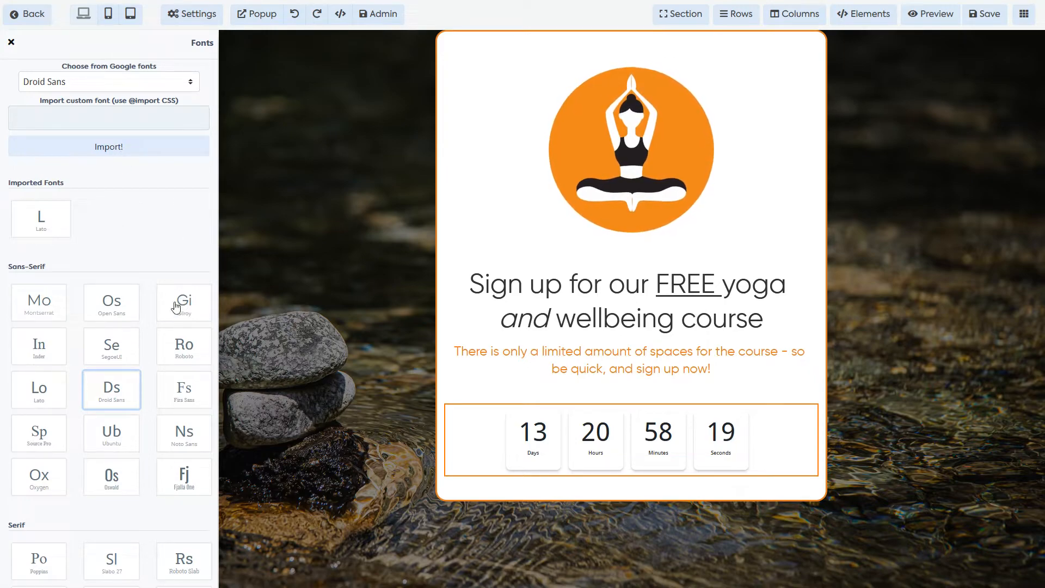
scroll(136, 313, "down", 5)
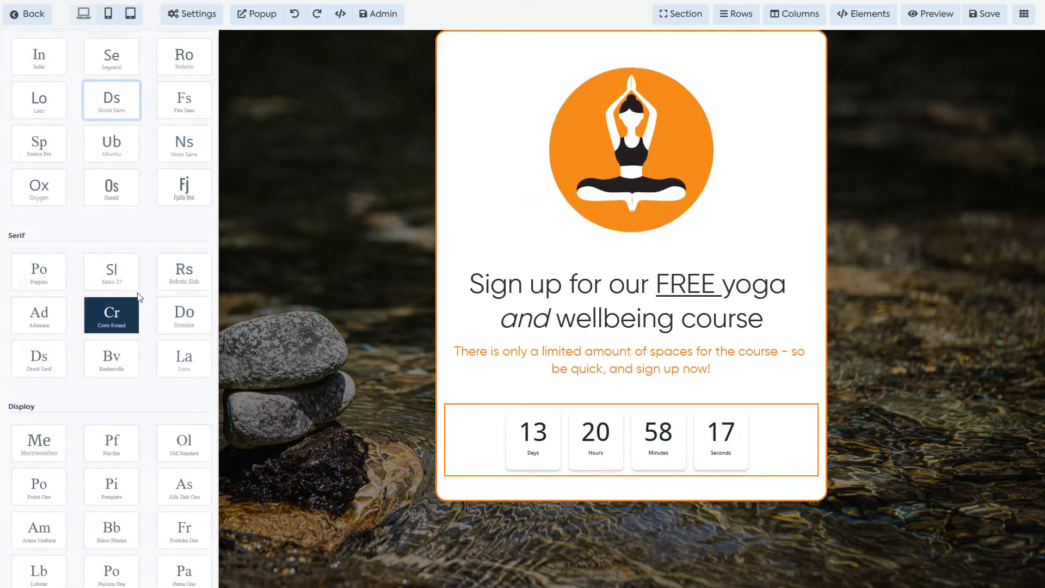
scroll(134, 299, "up", 5)
left_click(10, 42)
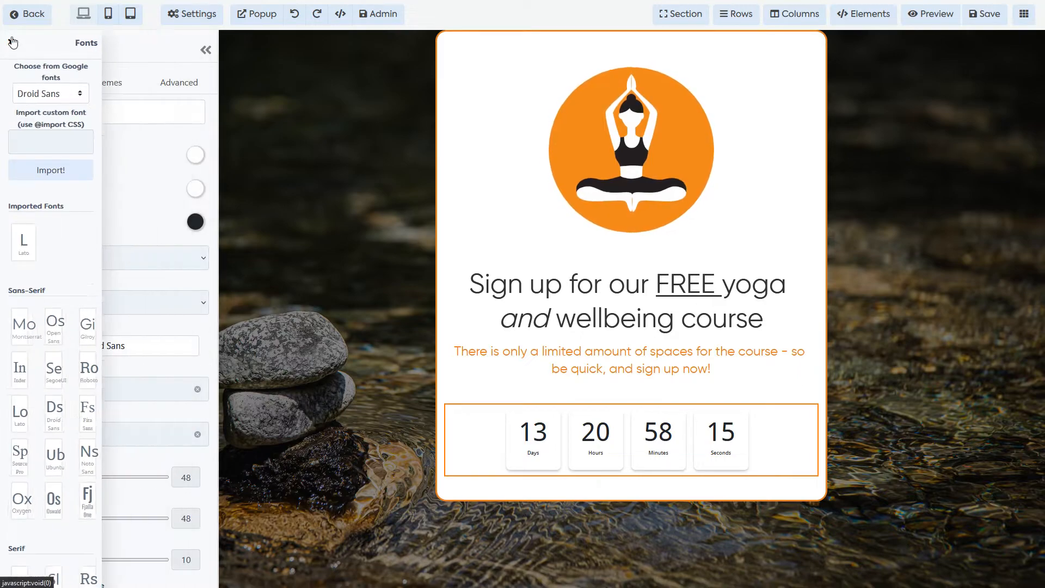
left_click(195, 222)
left_click(115, 294)
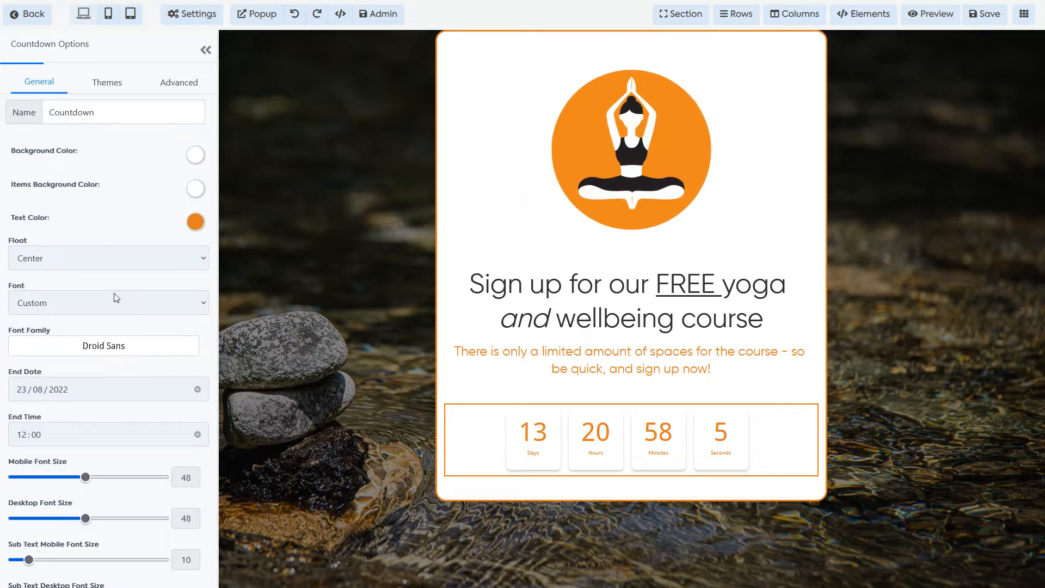
Step: Change the countdown background from dark grey to orange, then select the headline
left_click(197, 155)
left_click(94, 184)
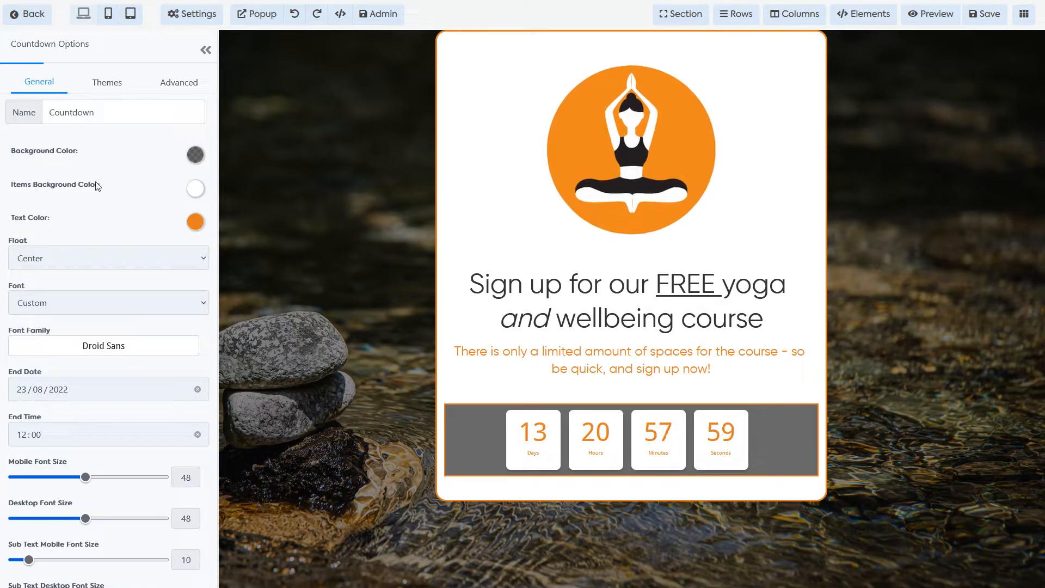
left_click(194, 155)
left_click(86, 183)
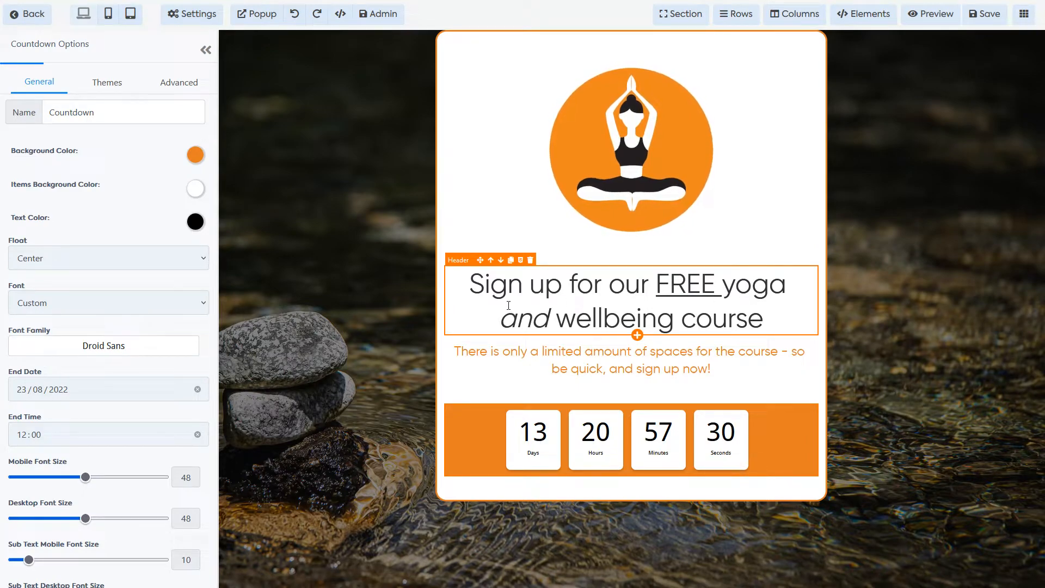
left_click(538, 315)
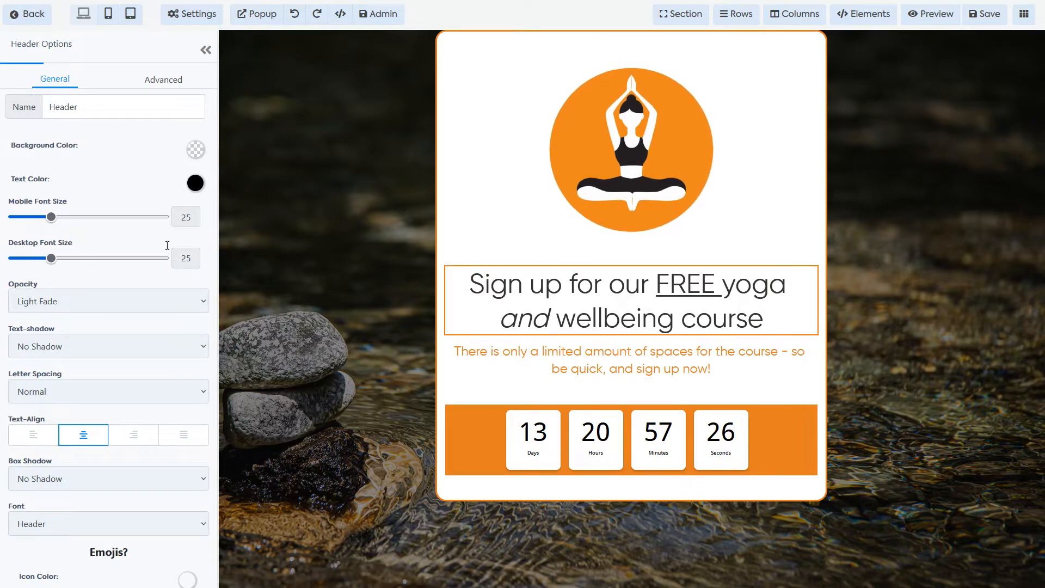
Step: Fill the headline background with orange, then reselect the countdown
left_click(195, 155)
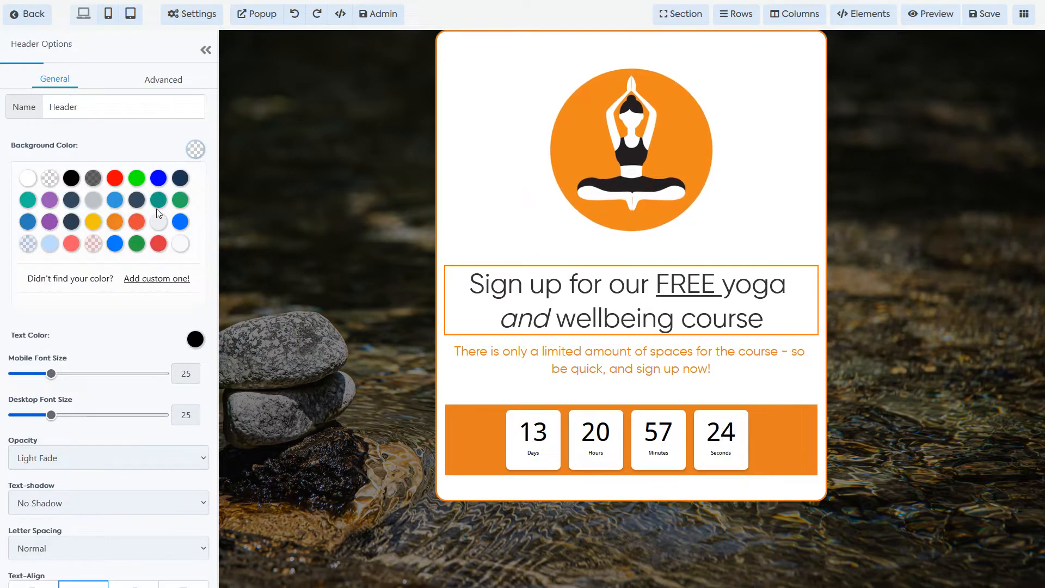
left_click(116, 222)
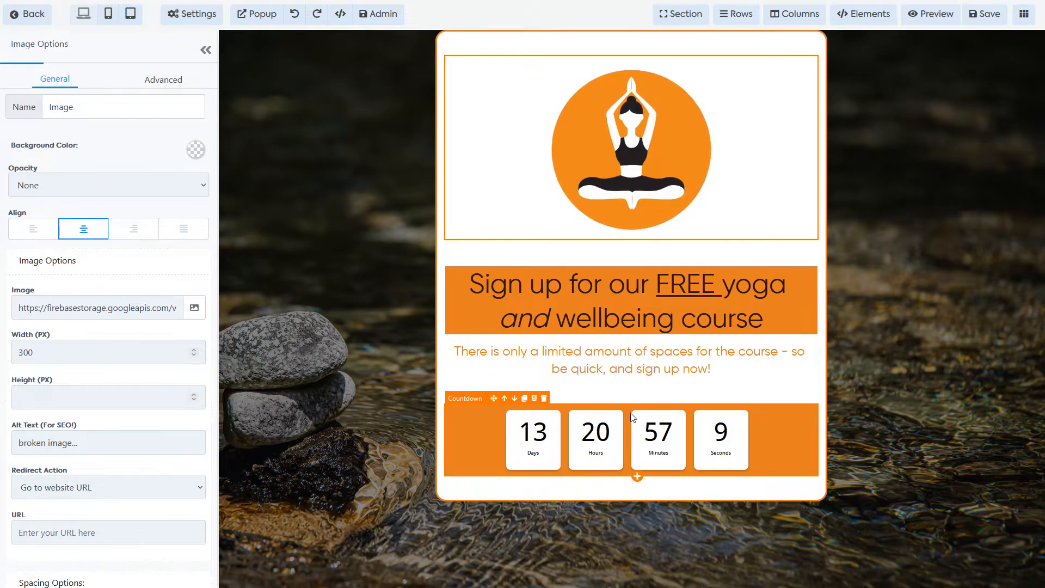
left_click(596, 355)
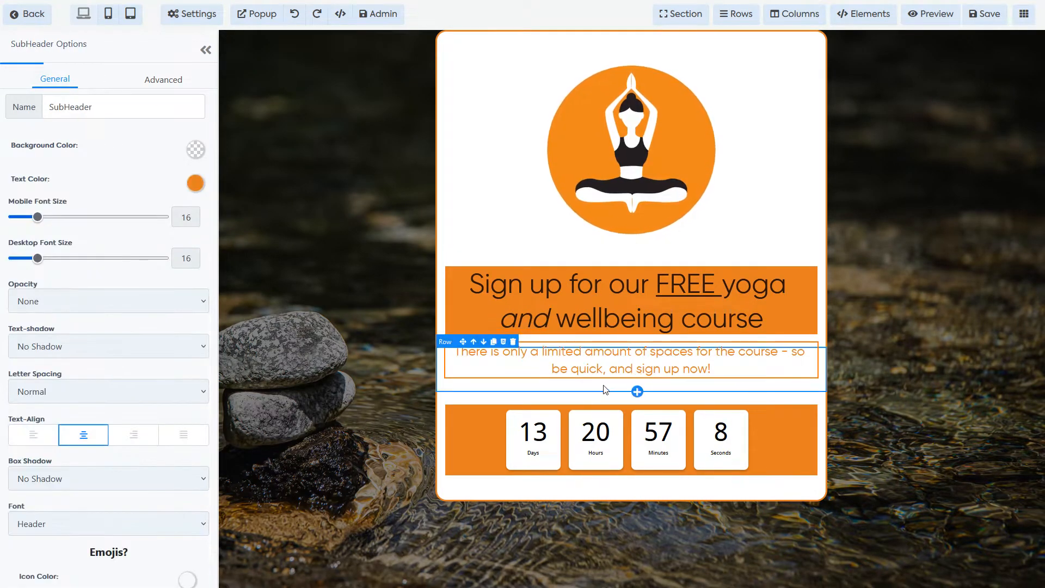
left_click(543, 444)
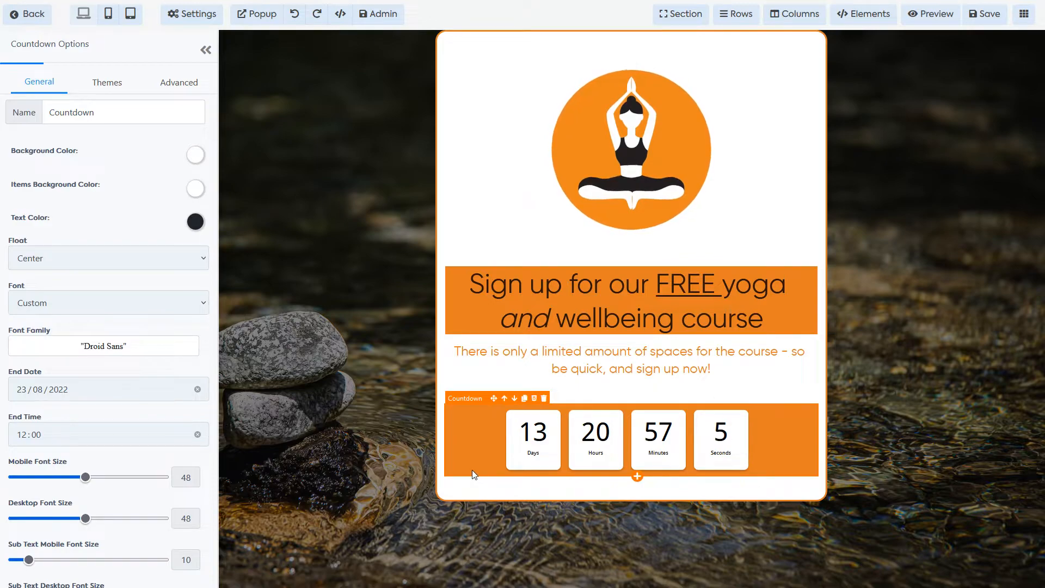
Step: Set the countdown's desktop top margin to -20
scroll(98, 393, "down", 2)
scroll(97, 394, "down", 6)
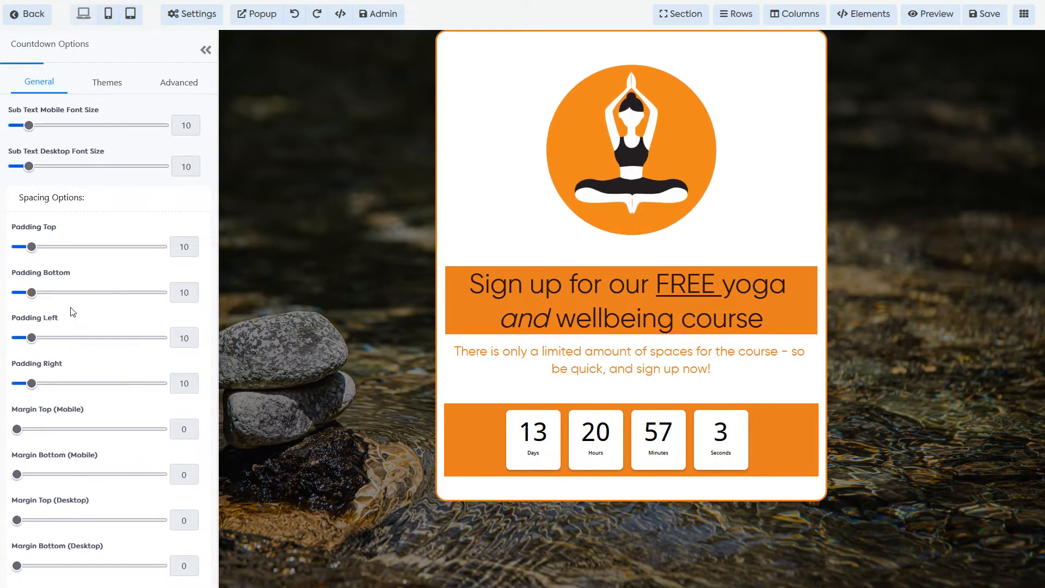
scroll(62, 435, "down", 1)
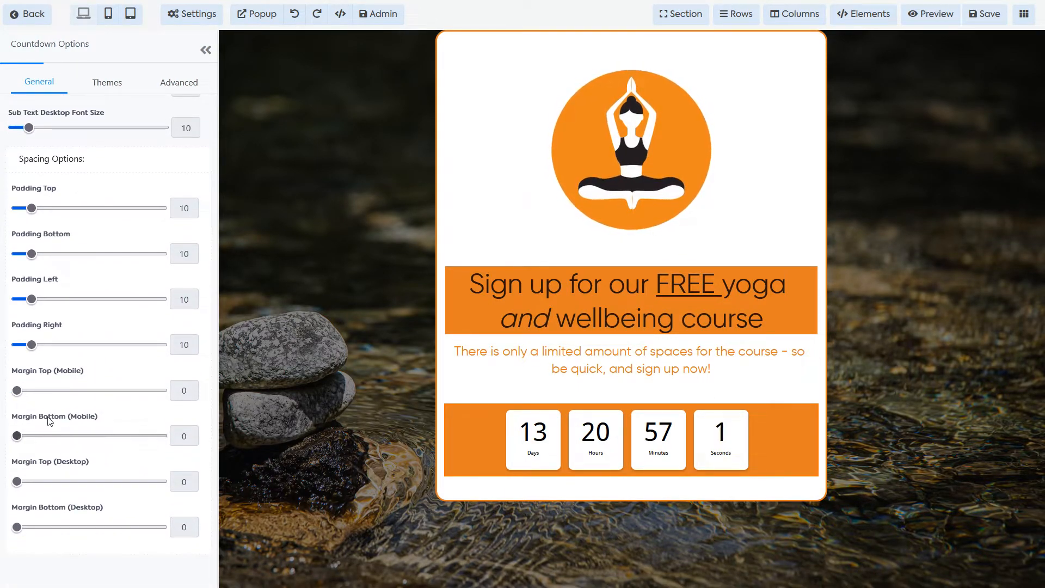
mouse_move(17, 390)
left_mouse_down()
mouse_move(42, 390)
mouse_move(17, 390)
left_mouse_up()
left_click_drag(40, 481, 8, 481)
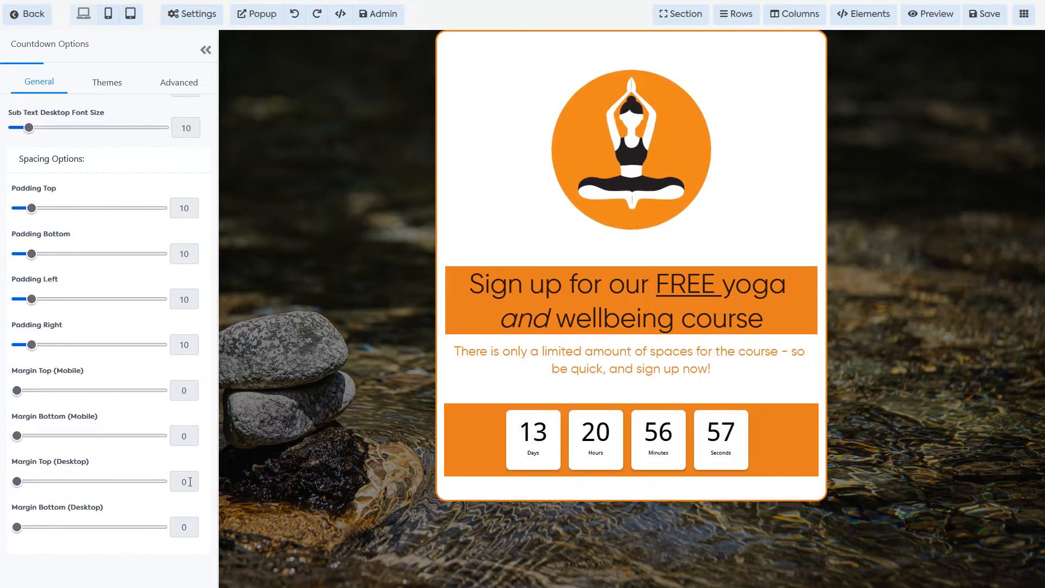
key("BackSpace")
type("-20")
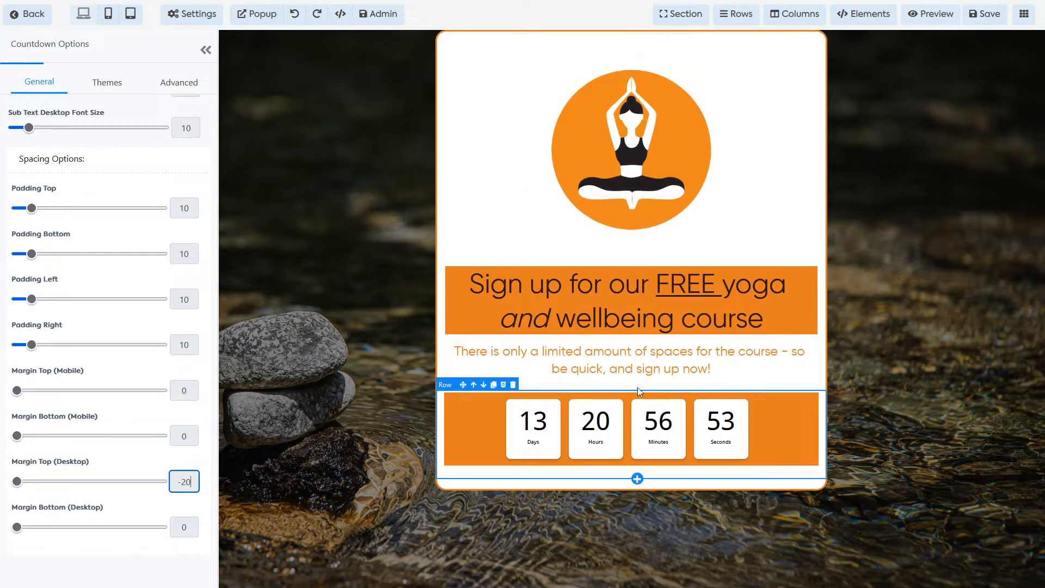
Step: Review the countdown's Themes and Advanced settings, then collapse the options panel
left_click(682, 190)
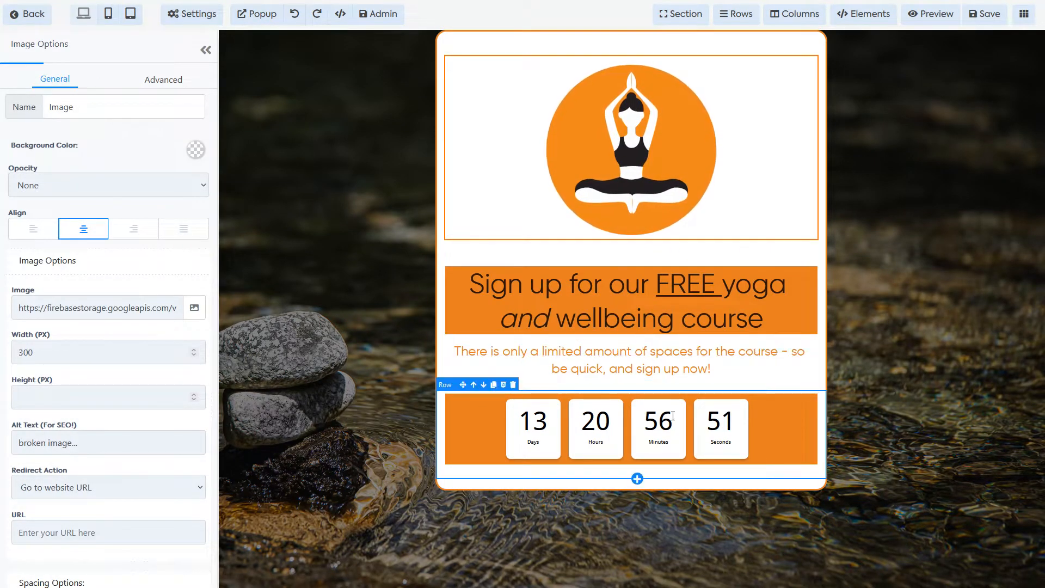
left_click(708, 403)
left_click(108, 82)
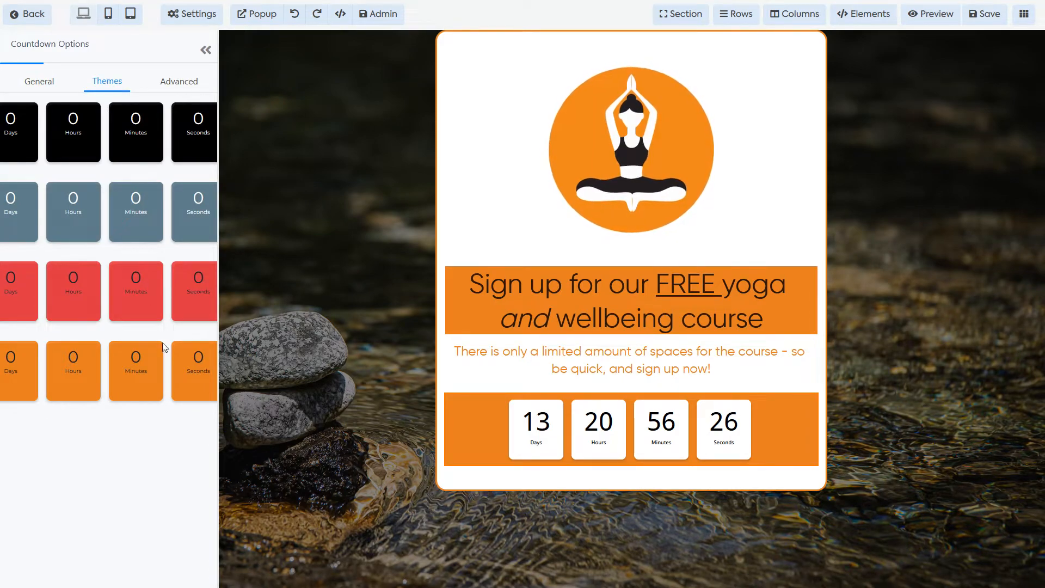
left_click(181, 93)
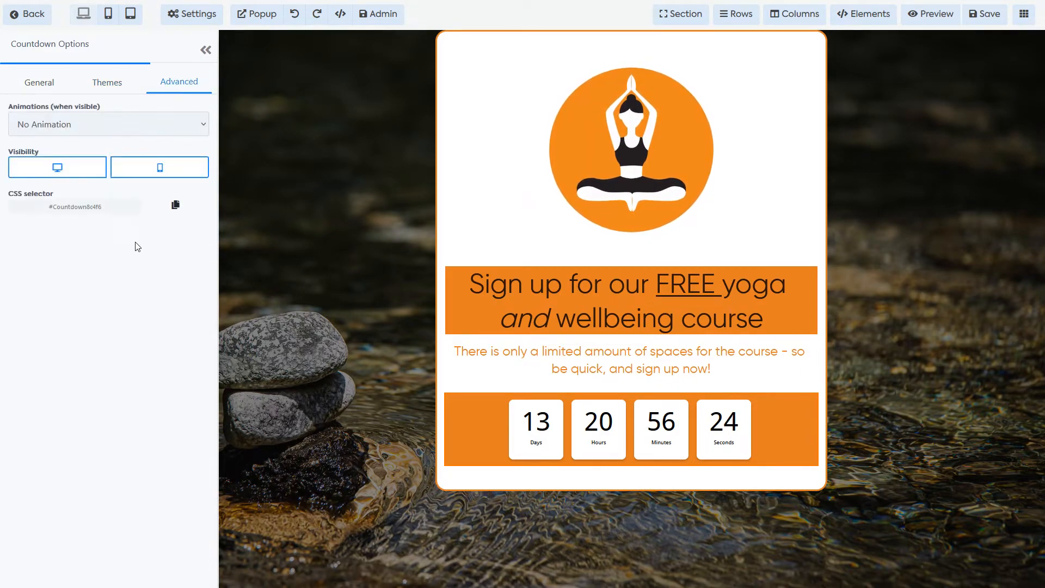
left_click(43, 86)
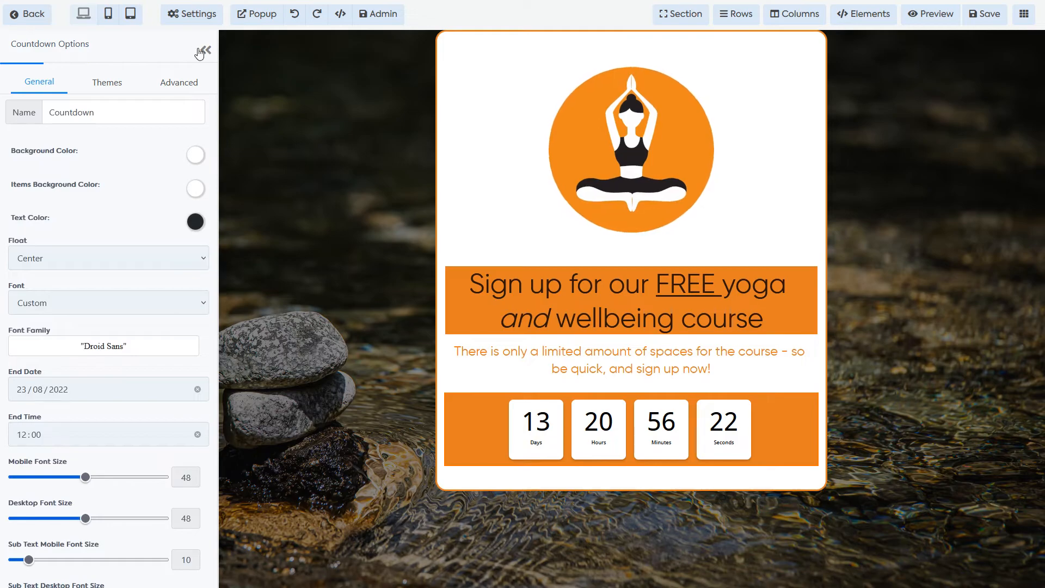
left_click(206, 50)
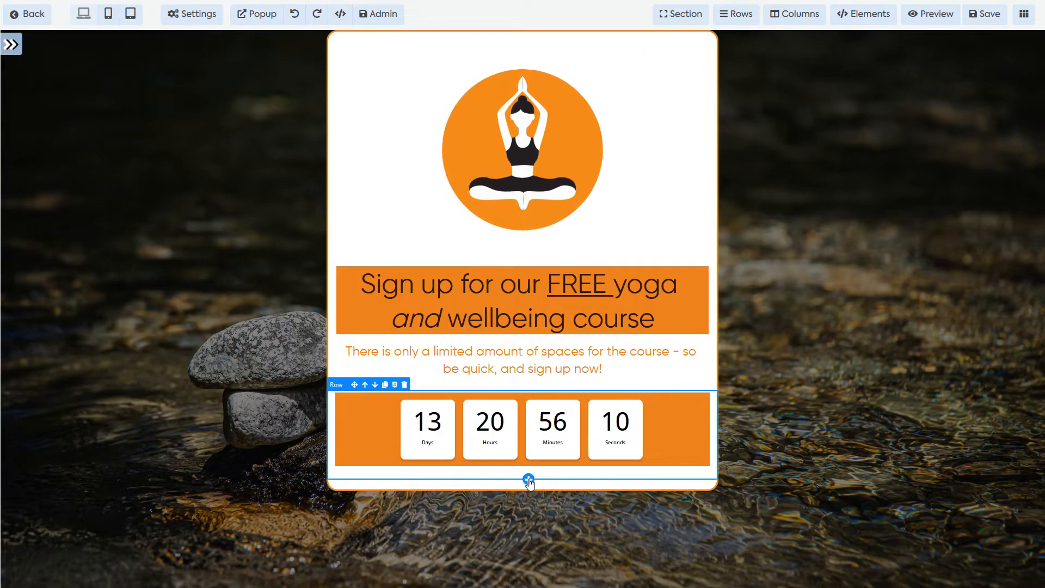
Step: Add a single-column row below the countdown and browse its Elements list
left_click(529, 479)
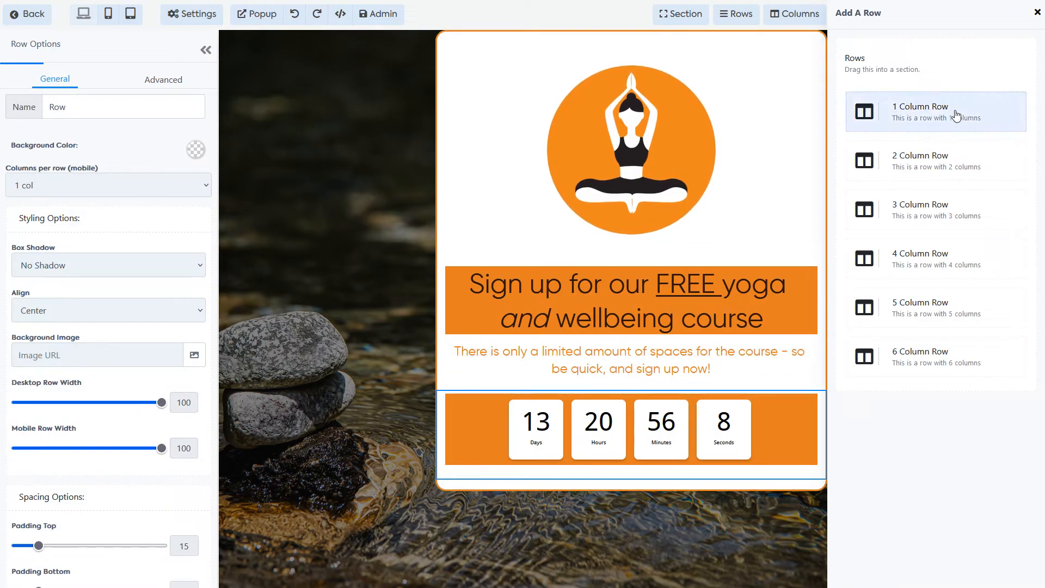
left_click(956, 115)
left_click(632, 519)
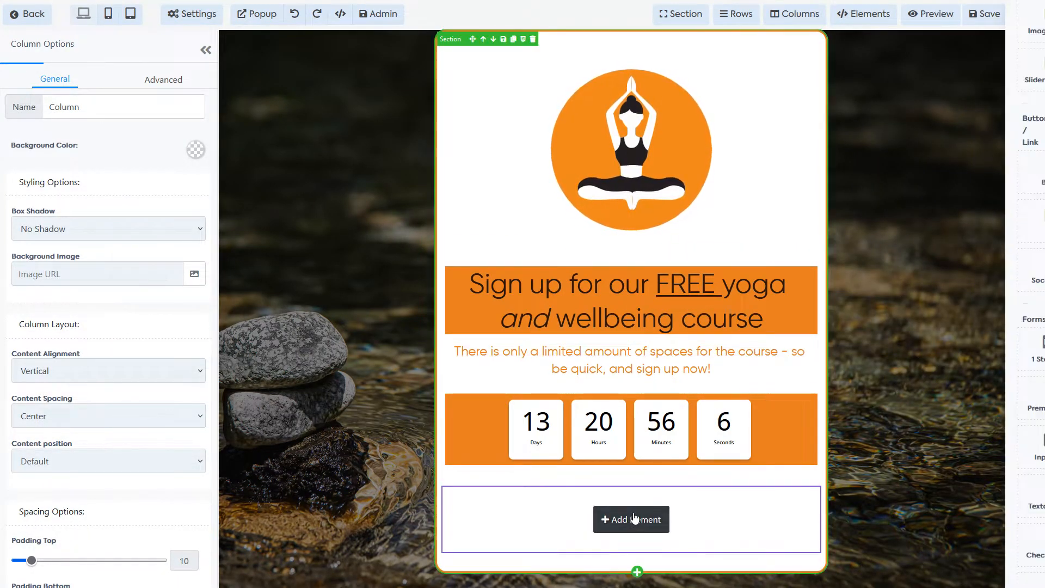
scroll(968, 220, "down", 6)
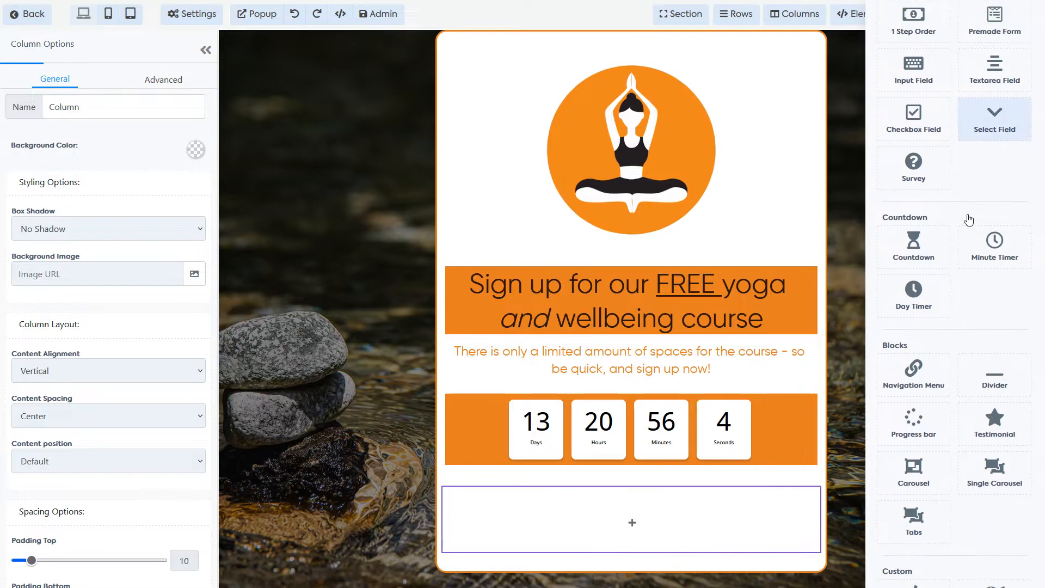
scroll(966, 239, "up", 6)
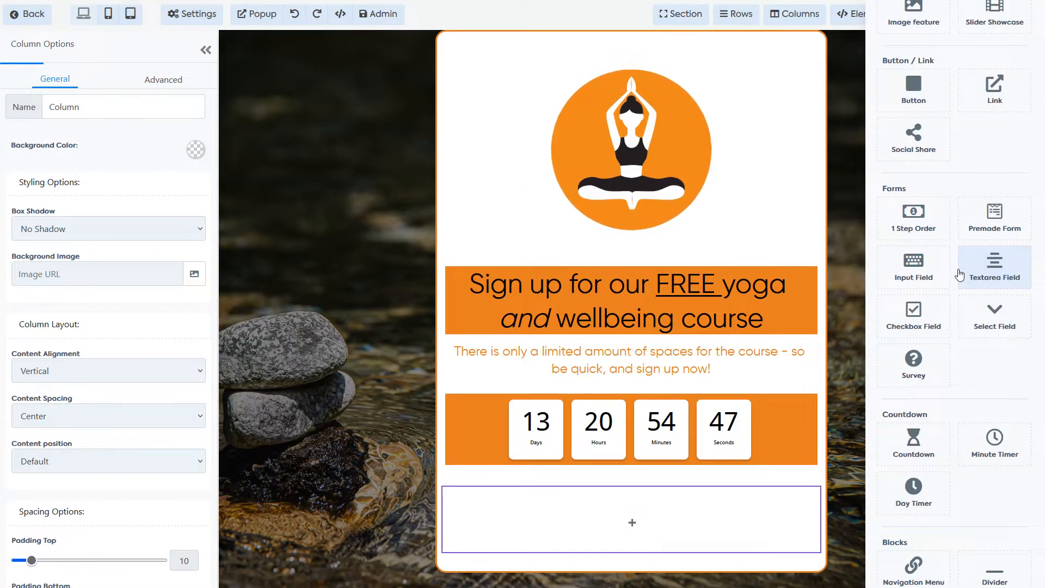
Step: Insert a premade form and delete its Address and Your Message fields
left_click(995, 218)
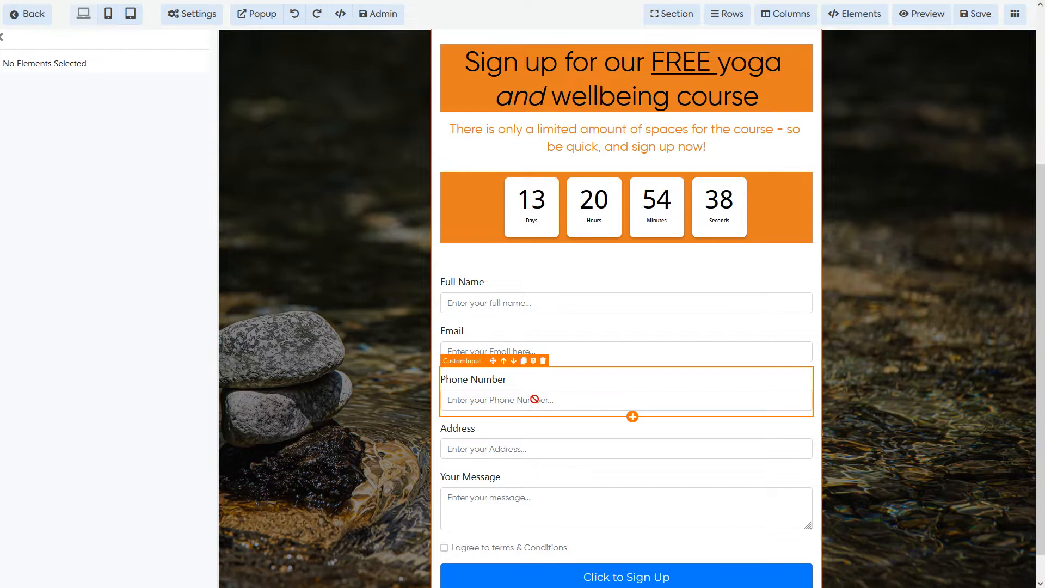
scroll(522, 381, "down", 1)
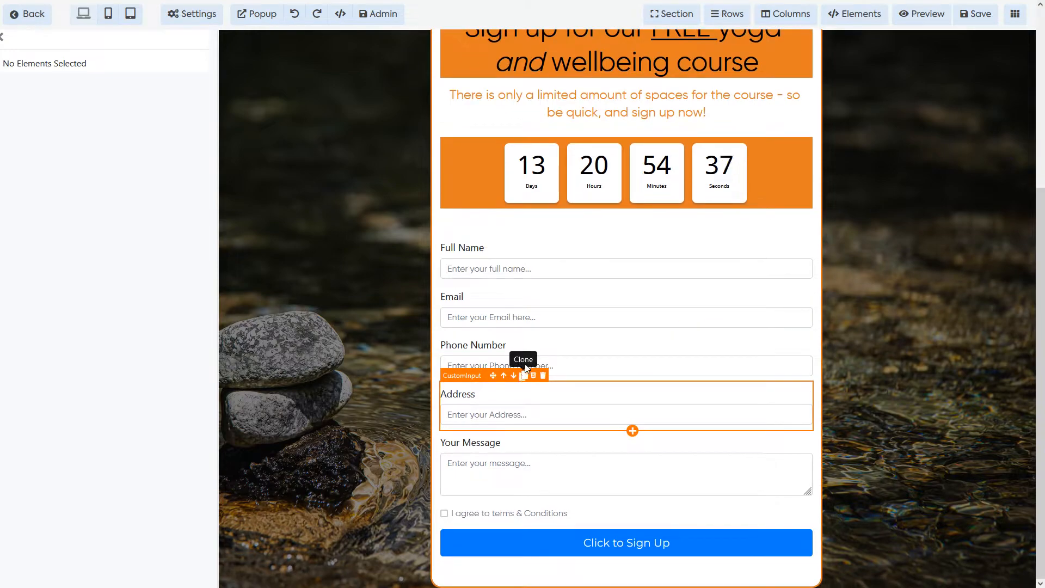
left_click(544, 375)
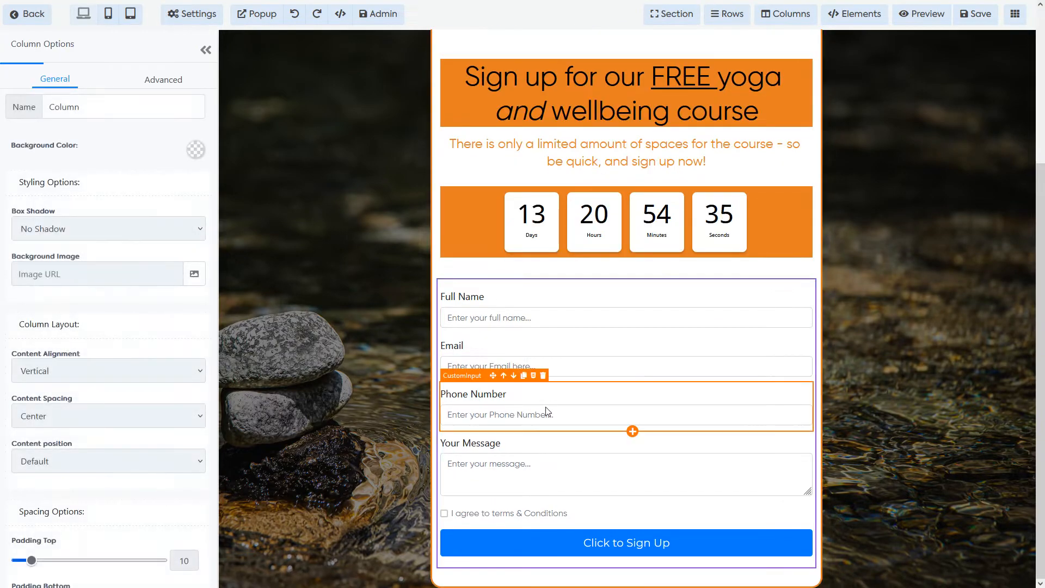
left_click(551, 425)
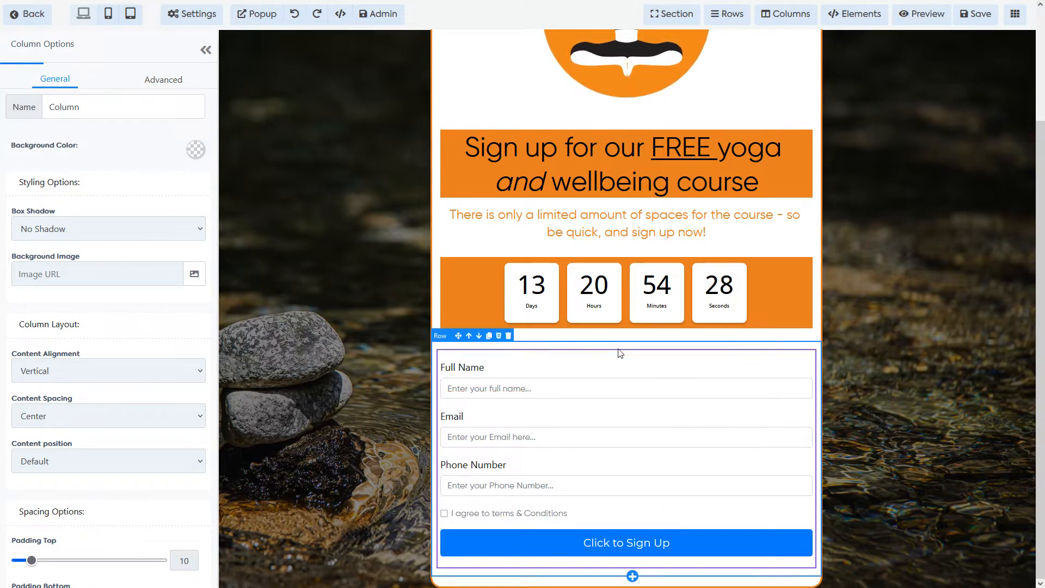
left_click(520, 544)
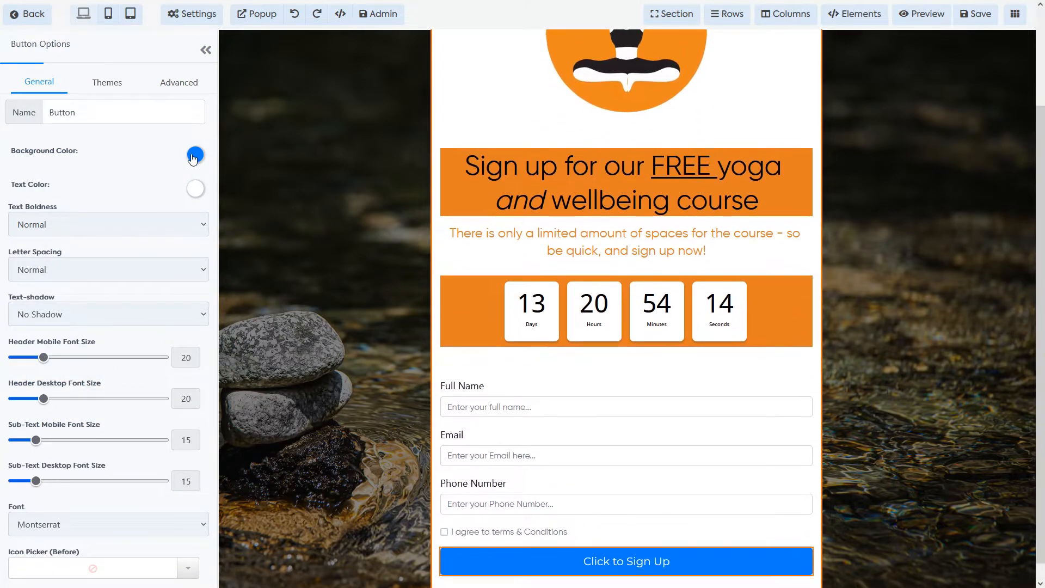
Step: Make the Click to Sign Up button background orange, then select the logo image
left_click(195, 155)
left_click(115, 227)
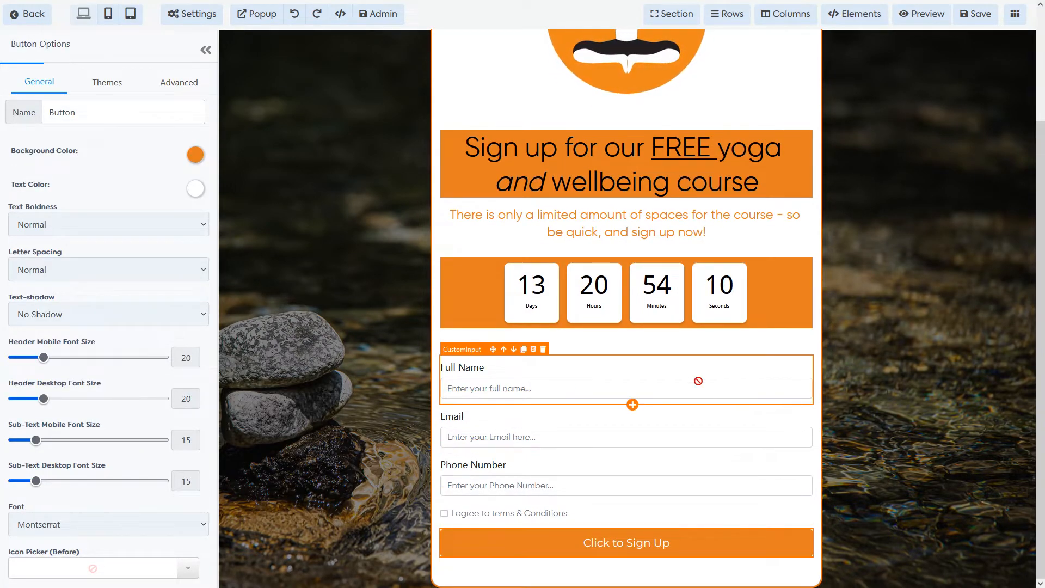
left_click(682, 363)
left_click(651, 76)
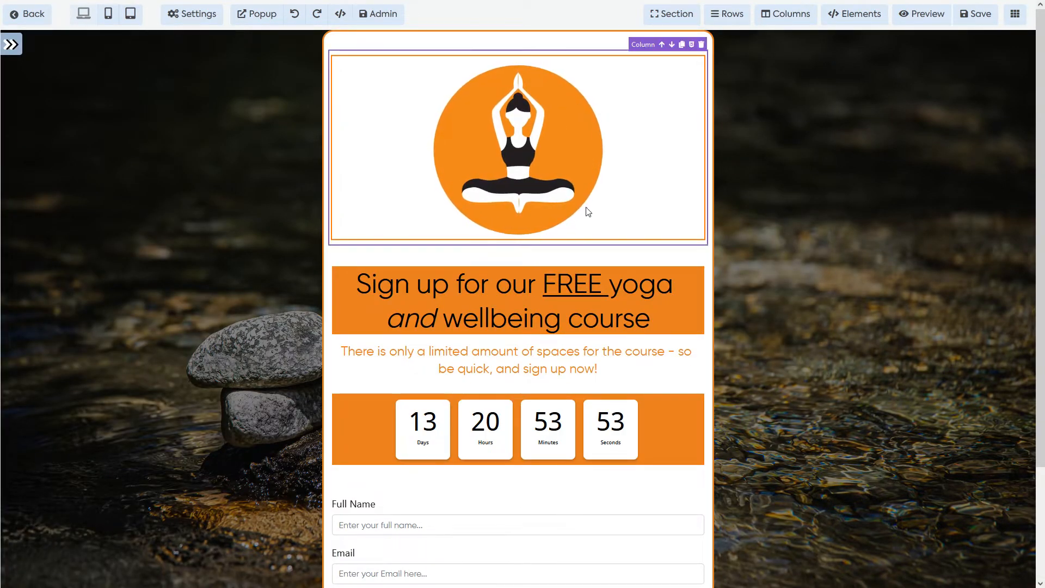
Step: Reduce the logo image's top, bottom and left padding to 0
left_click(628, 187)
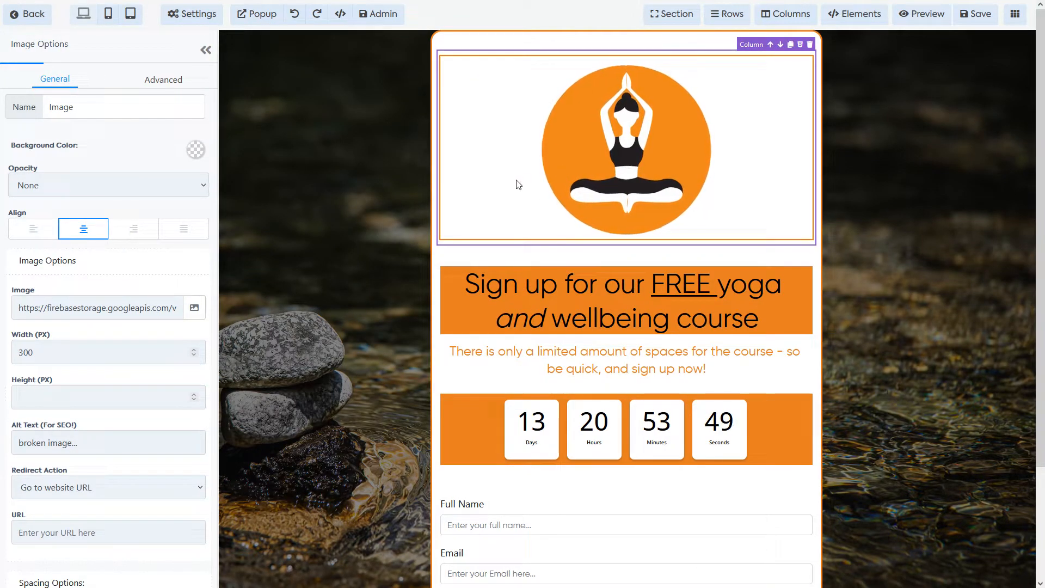
scroll(109, 310, "down", 7)
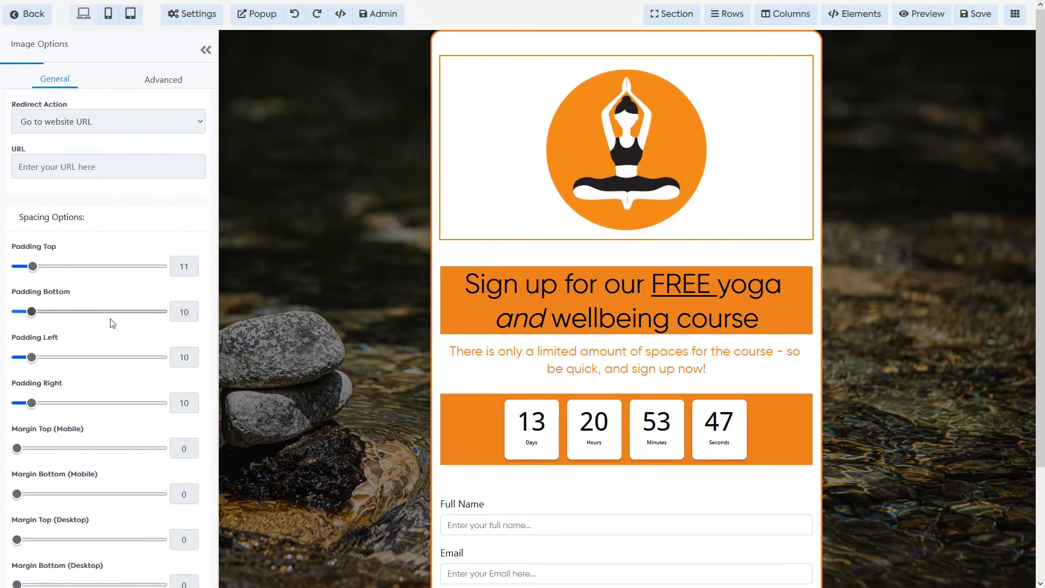
left_click_drag(31, 269, 16, 267)
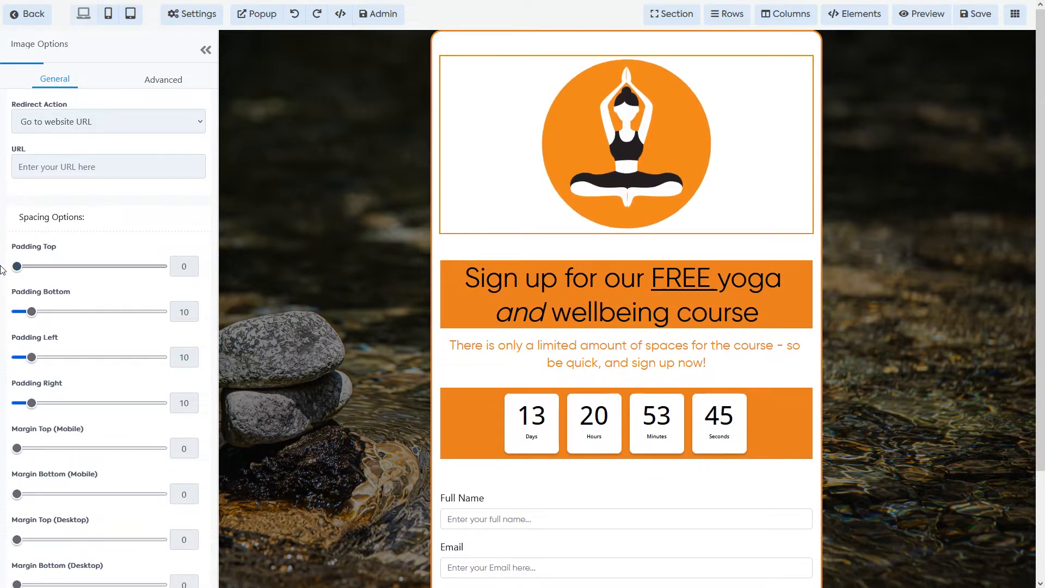
left_click_drag(32, 312, 15, 311)
left_click_drag(31, 357, 10, 357)
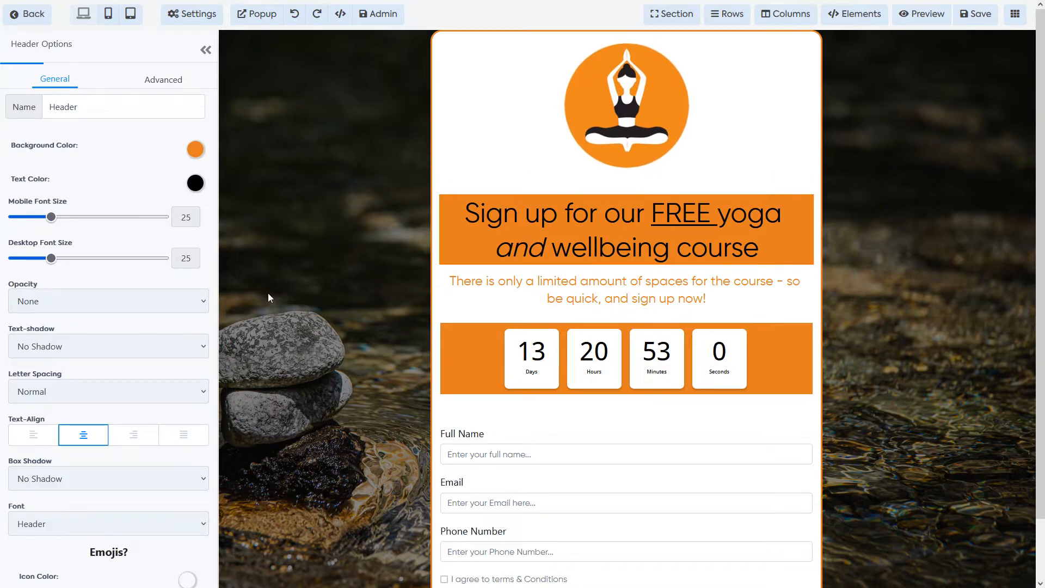
Step: Set the logo image width to 250 px
left_click(611, 134)
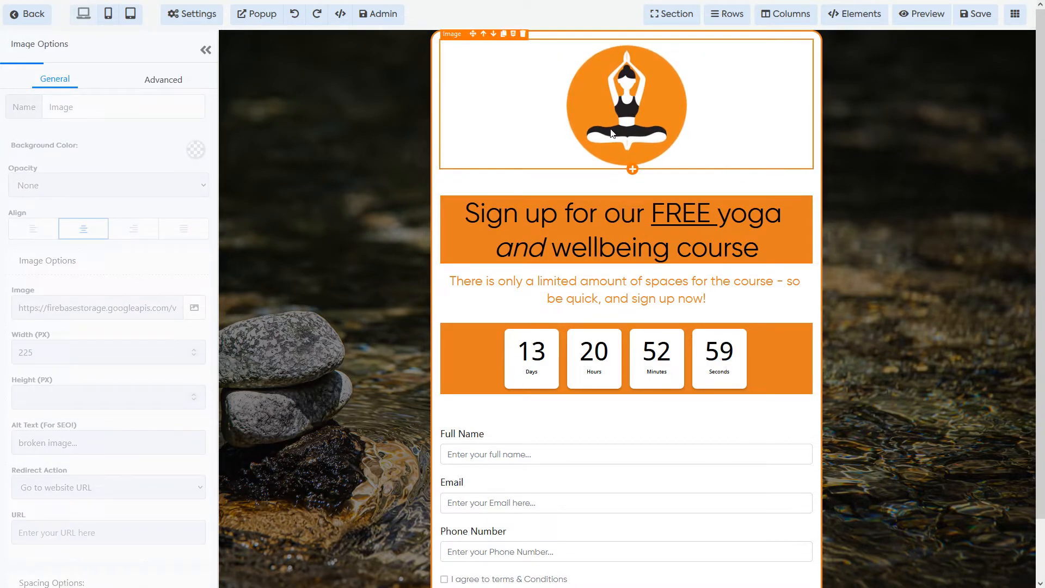
left_click(98, 352)
key("BackSpace")
key("BackSpace")
type("50")
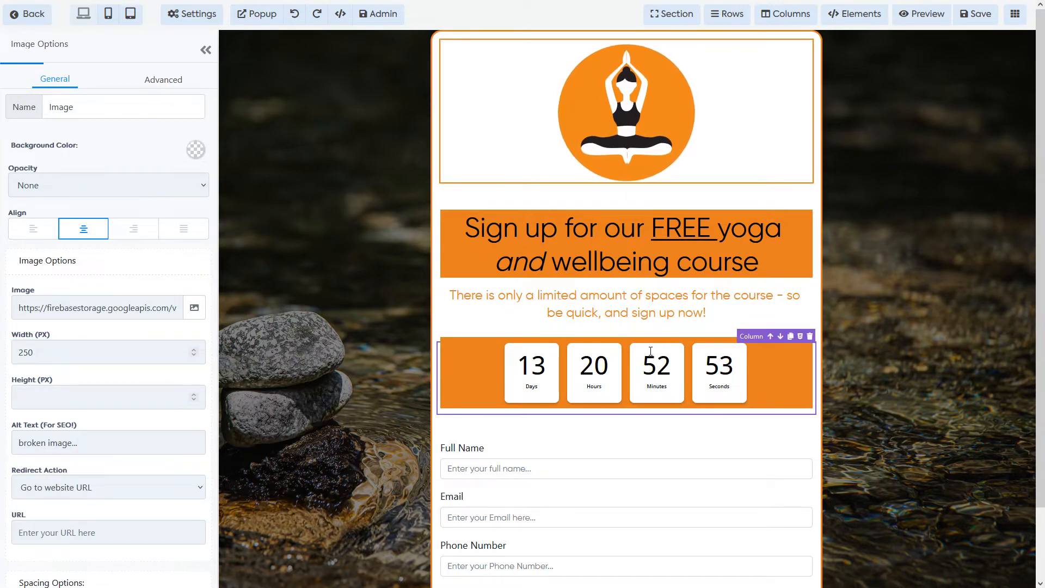
scroll(642, 375, "down", 2)
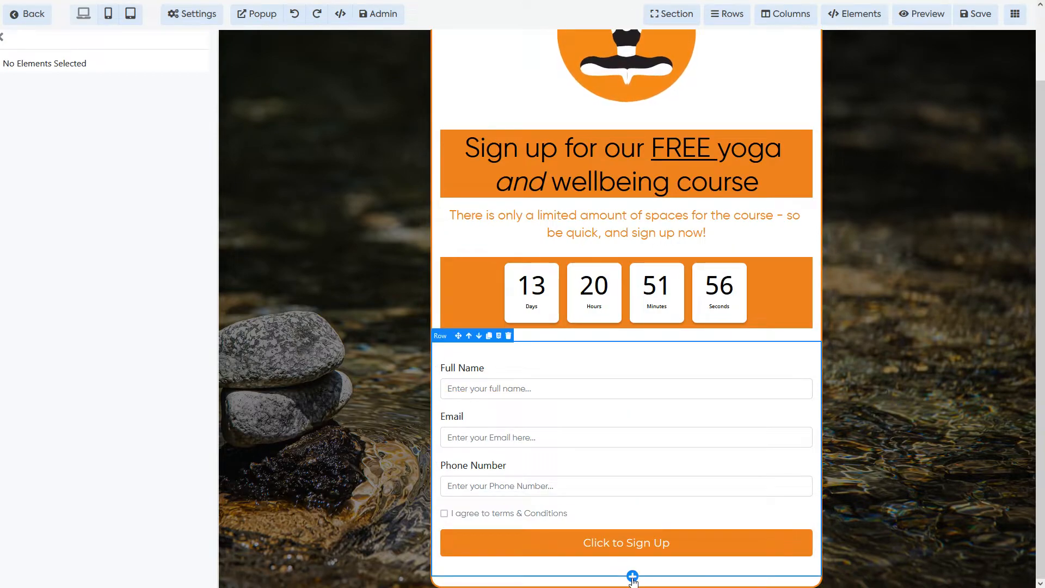
Step: Add a one-column row below the form containing a video placeholder
left_click(632, 576)
left_click(865, 112)
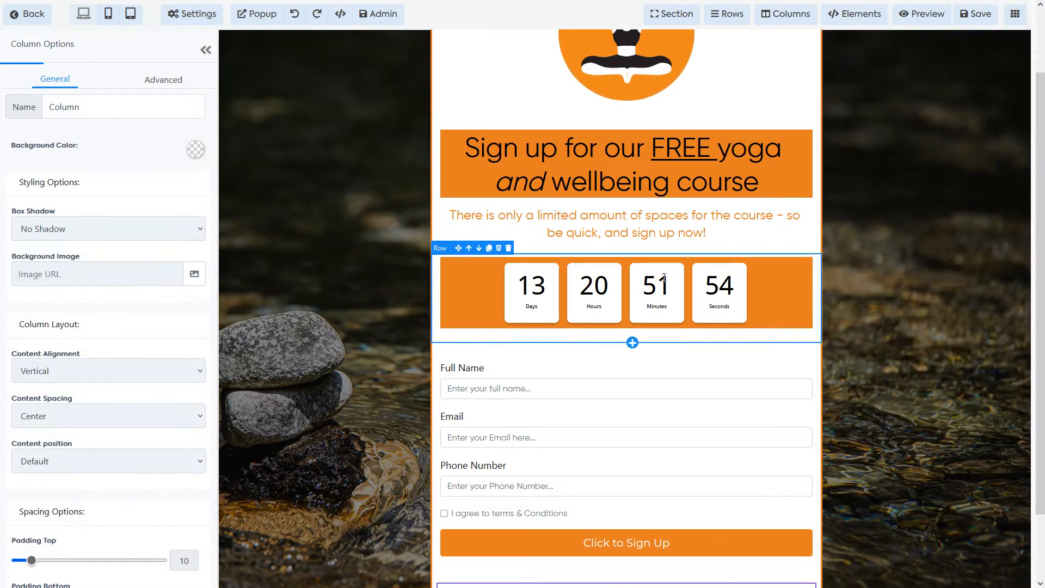
scroll(664, 277, "down", 2)
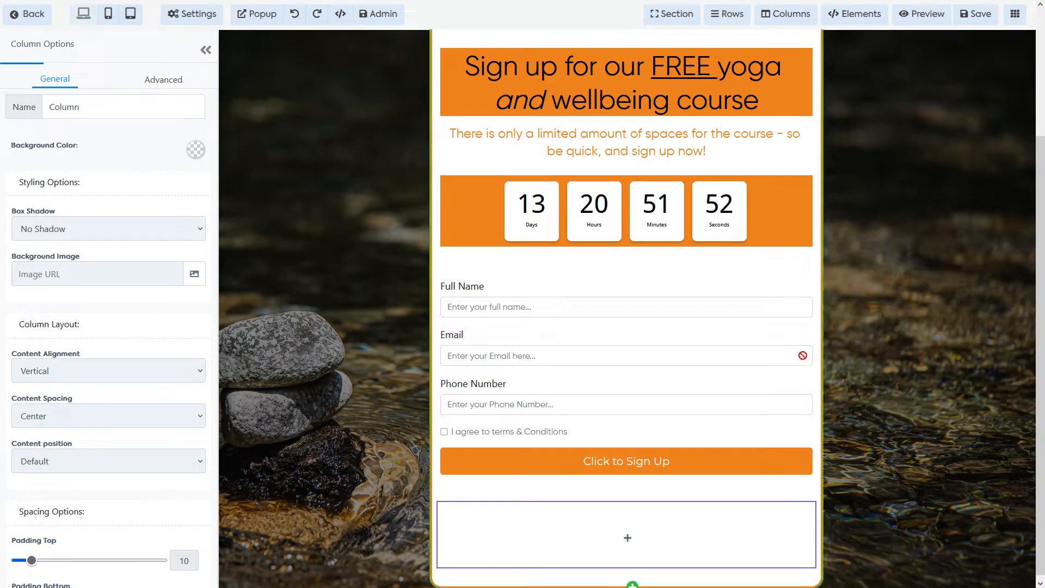
left_click(655, 523)
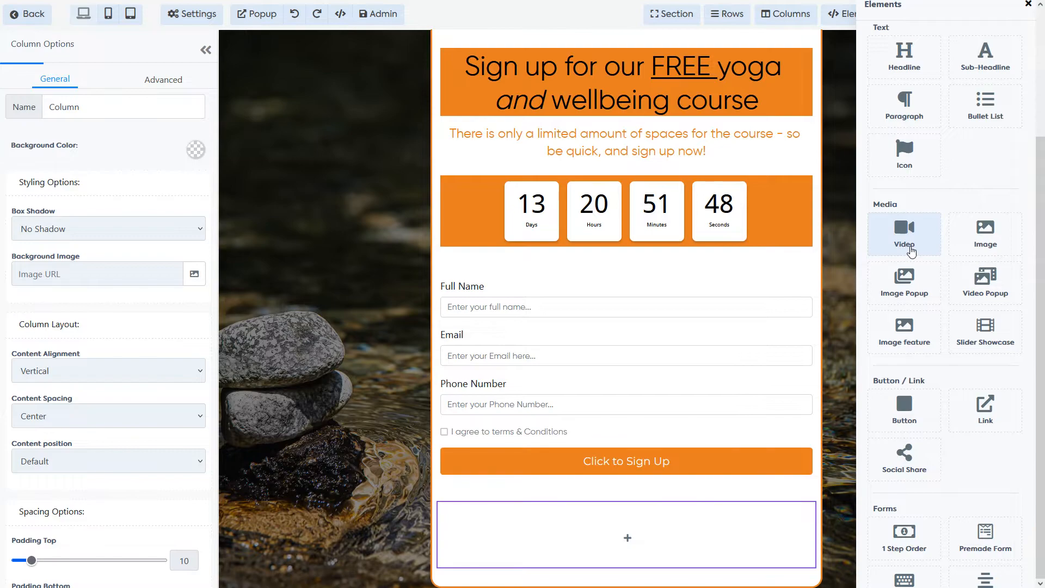
left_click(905, 235)
scroll(629, 196, "down", 4)
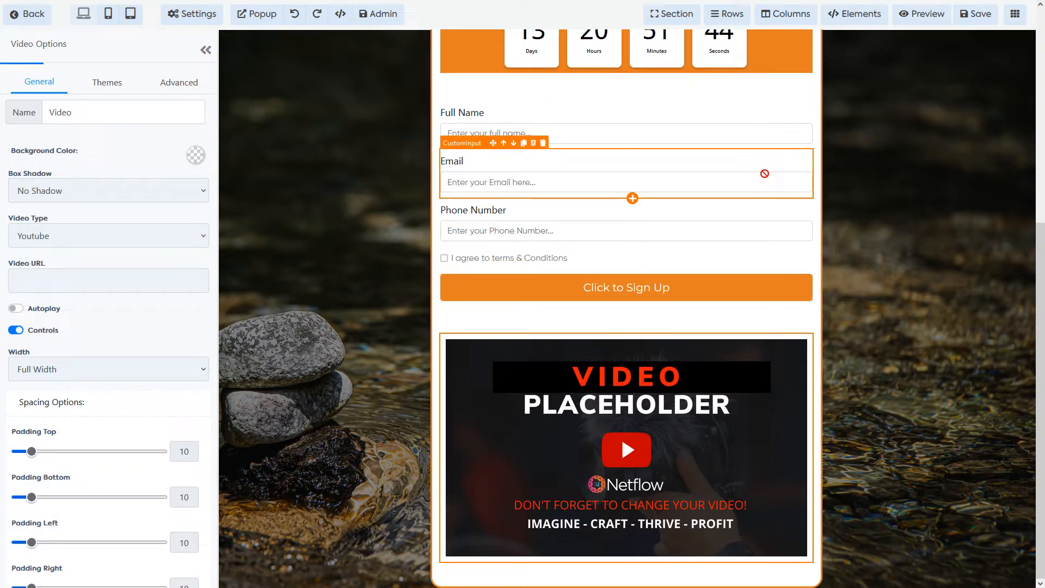
Step: Give the video placeholder a 3px orange full border
left_click(757, 212)
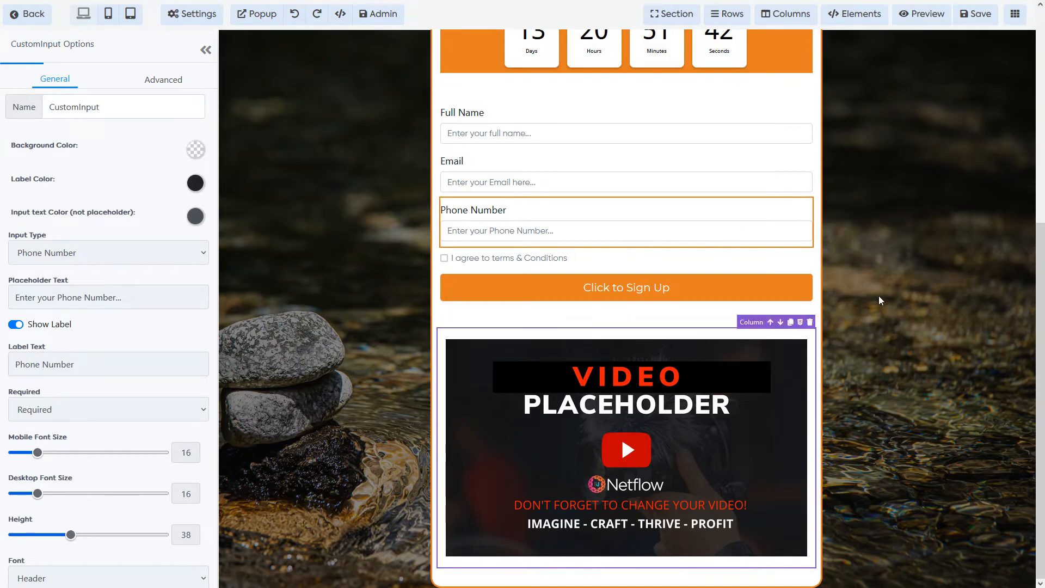
left_click(742, 449)
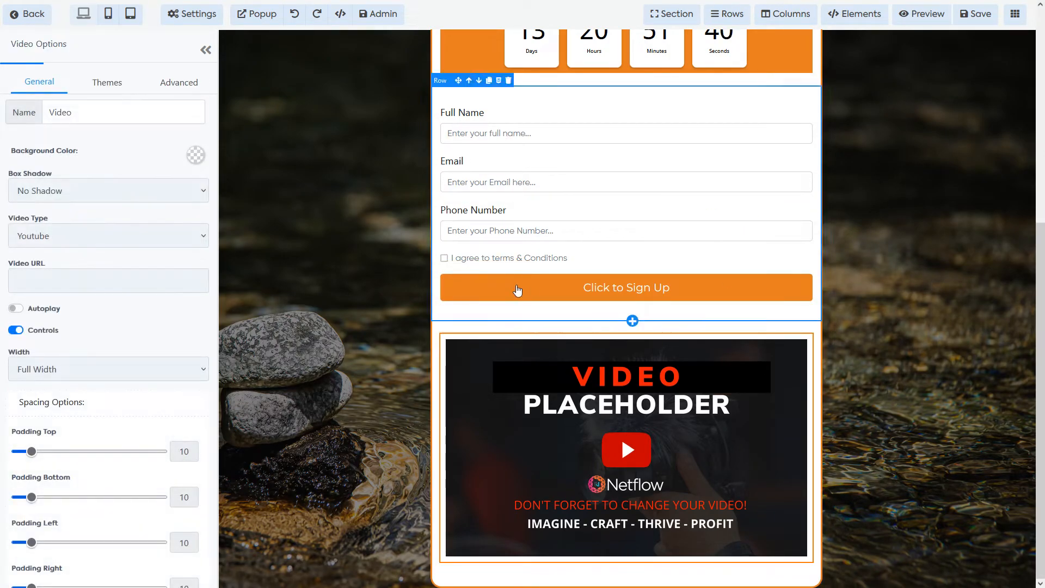
left_click(107, 82)
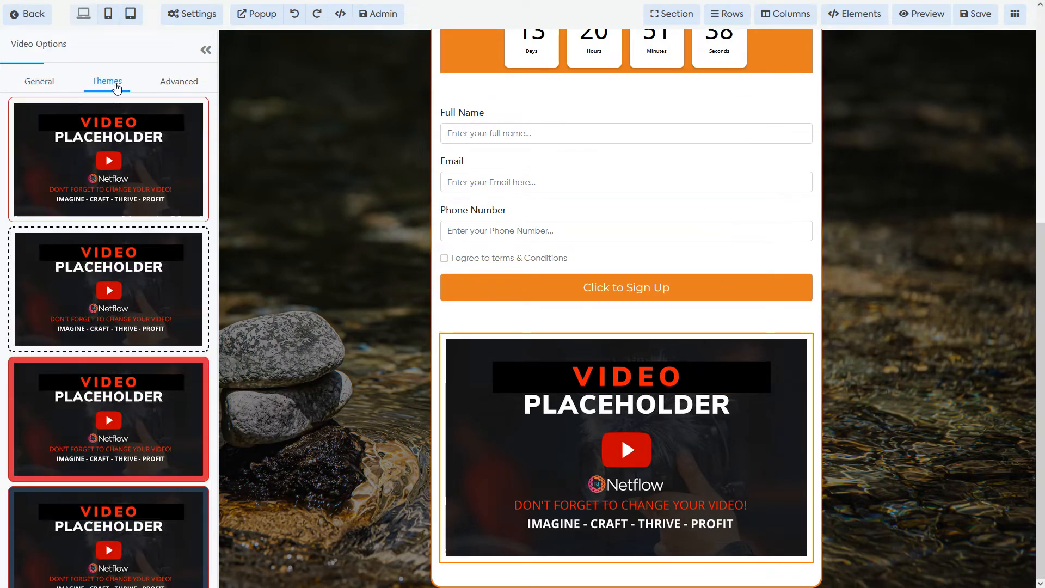
scroll(123, 201, "down", 10)
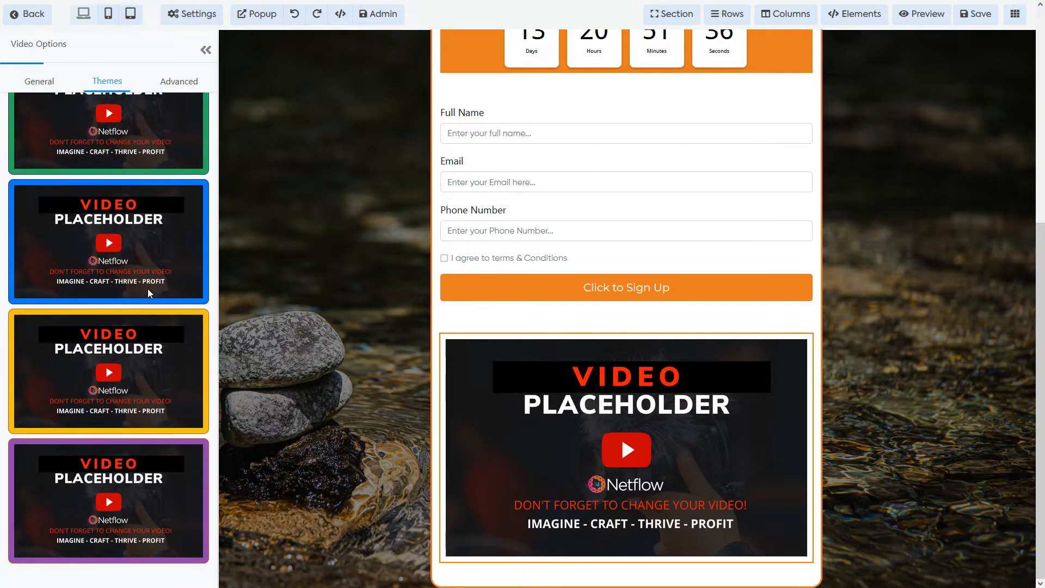
scroll(148, 294, "up", 12)
left_click(178, 83)
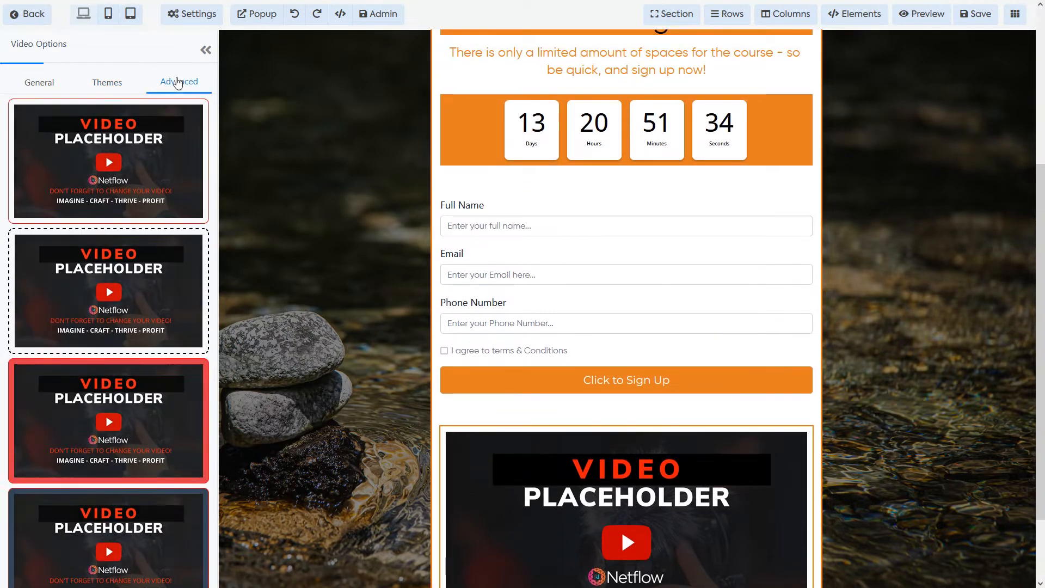
left_click(111, 166)
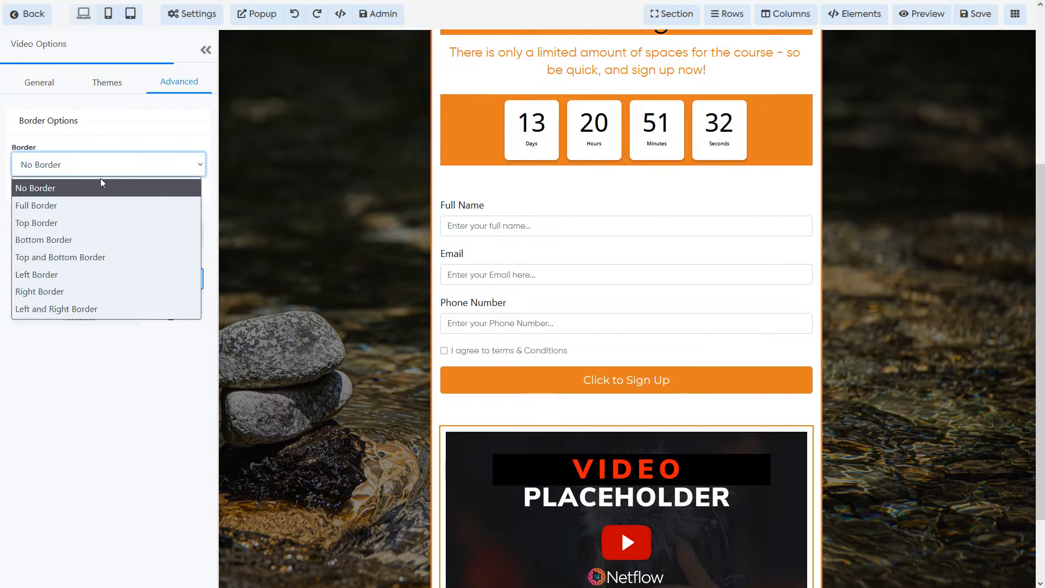
left_click(87, 206)
left_click(76, 255)
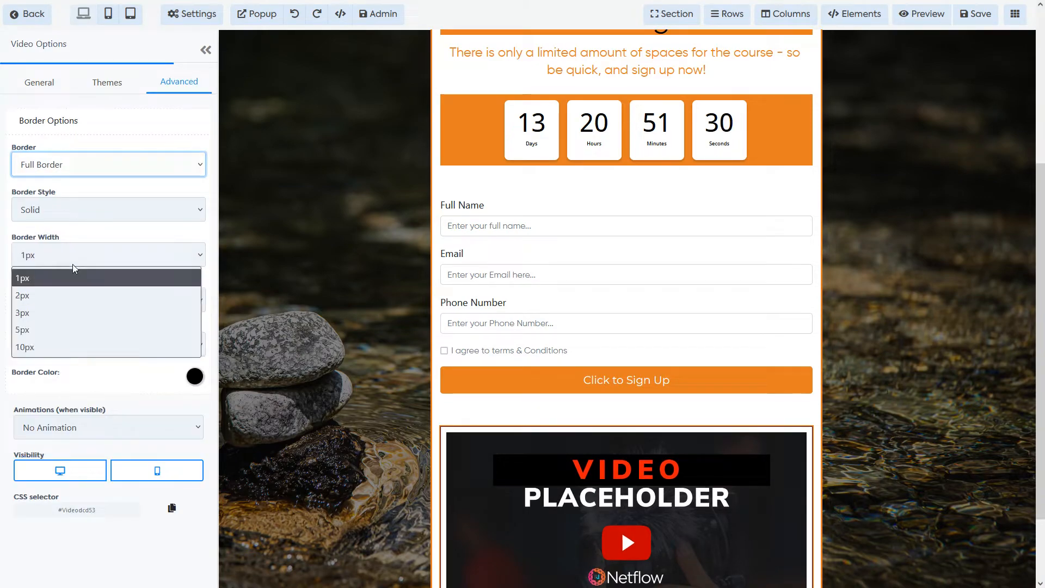
left_click(47, 311)
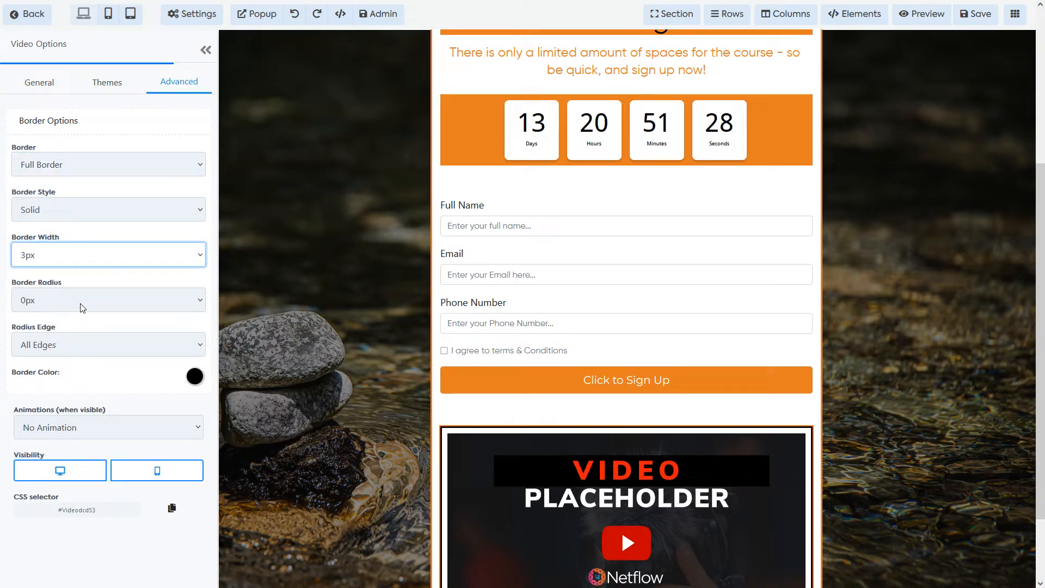
left_click(183, 377)
left_click(115, 448)
scroll(626, 489, "down", 2)
left_click(632, 576)
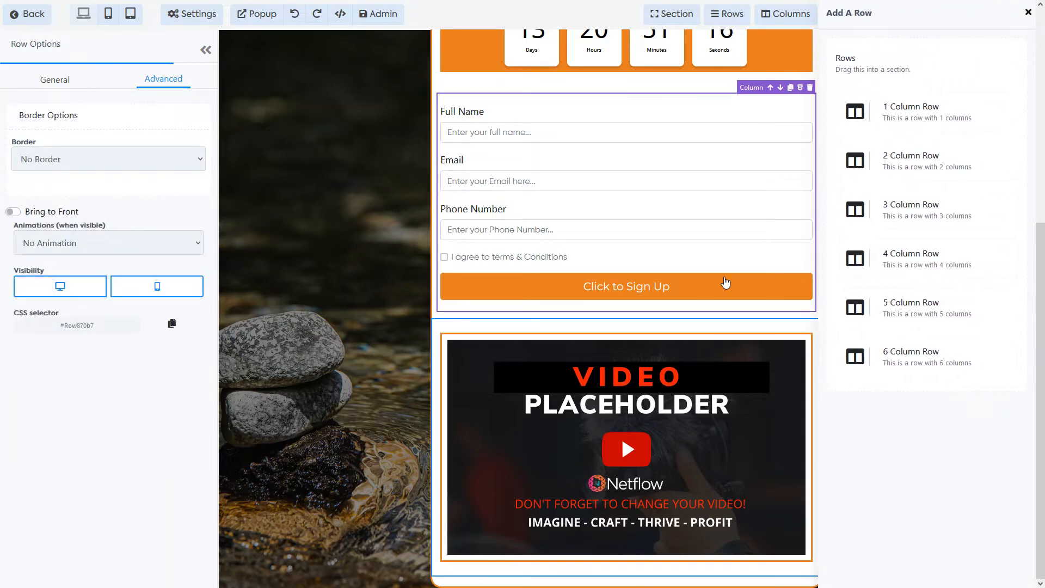
Step: Add a two-column row below the video, undoing a trial sub-headline to leave it empty
left_click(924, 165)
mouse_move(554, 550)
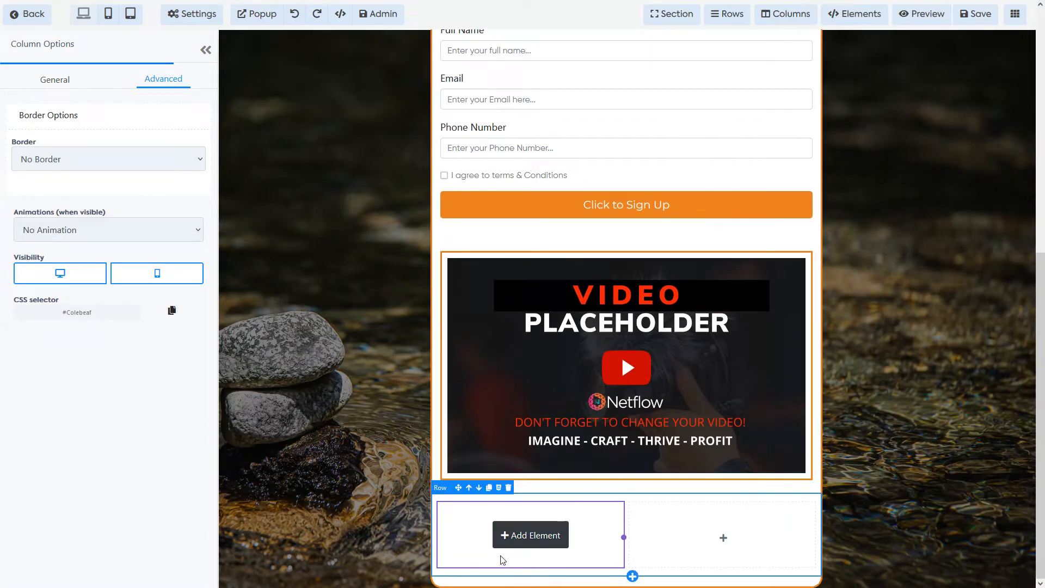
left_click(552, 537)
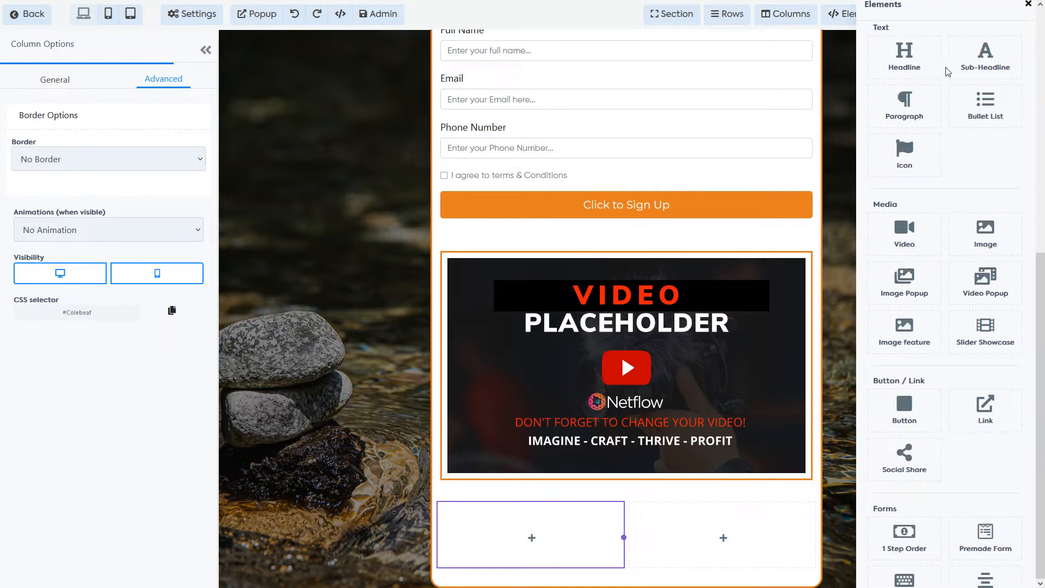
left_click(985, 65)
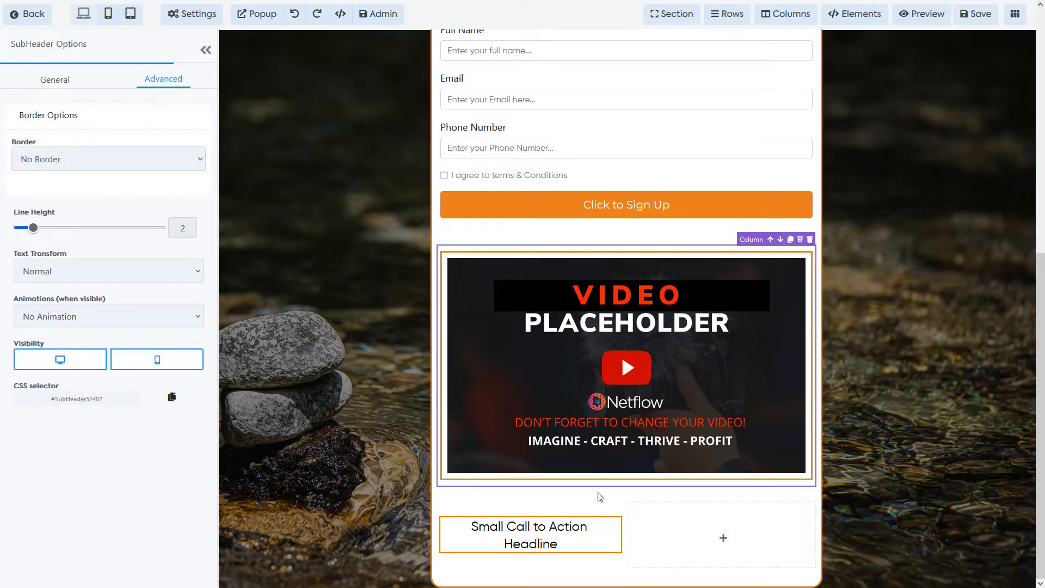
left_click(702, 535)
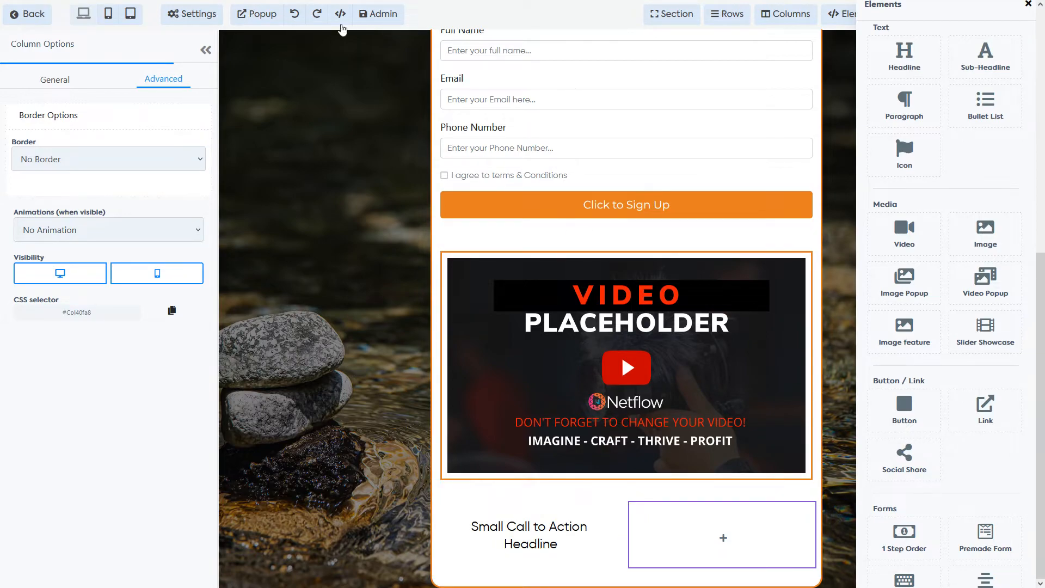
left_click(299, 16)
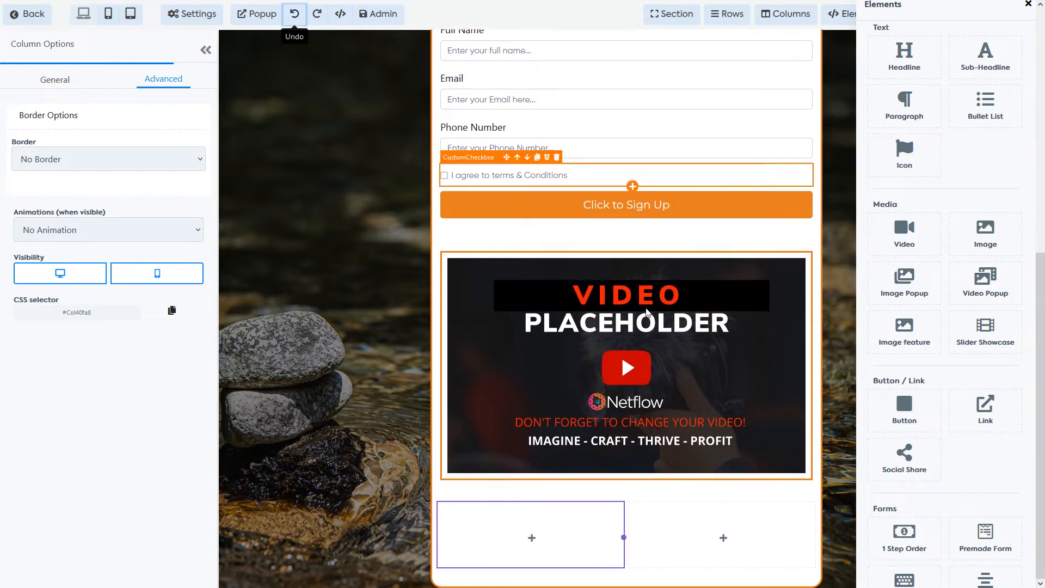
left_click(542, 537)
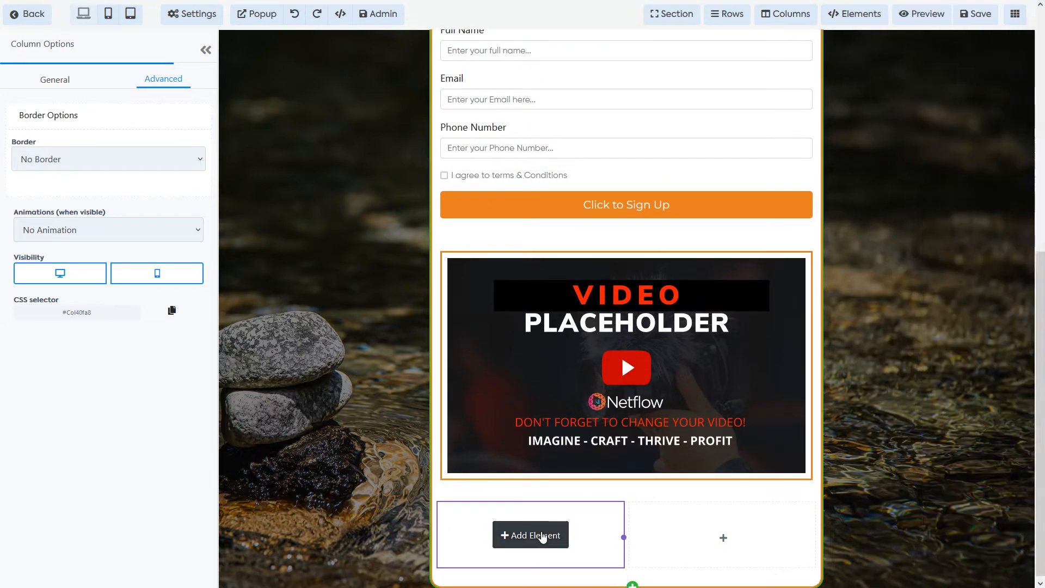
Step: Put a paragraph in the left column and an image in the right column
left_click(902, 114)
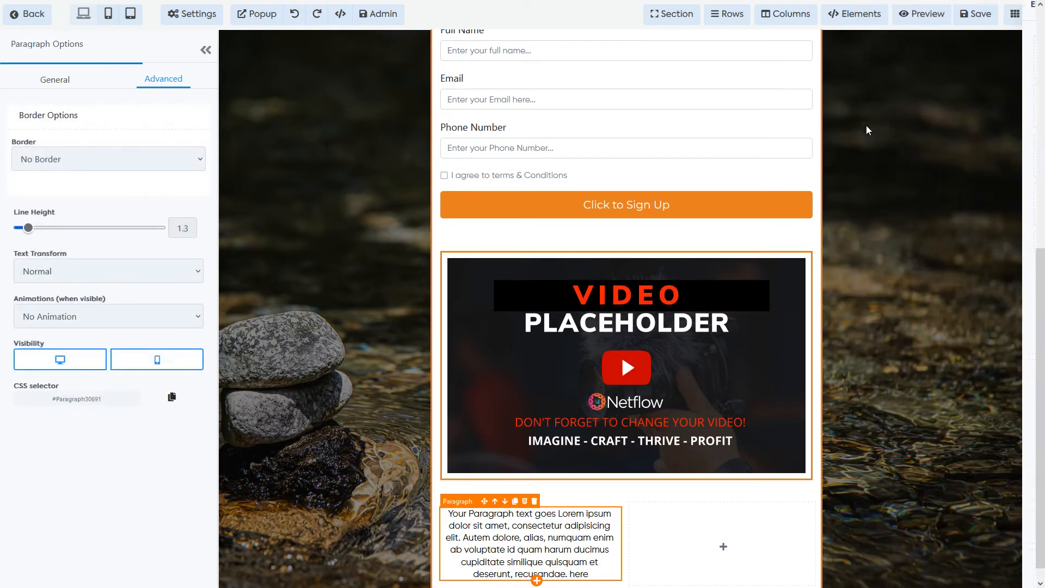
left_click(720, 544)
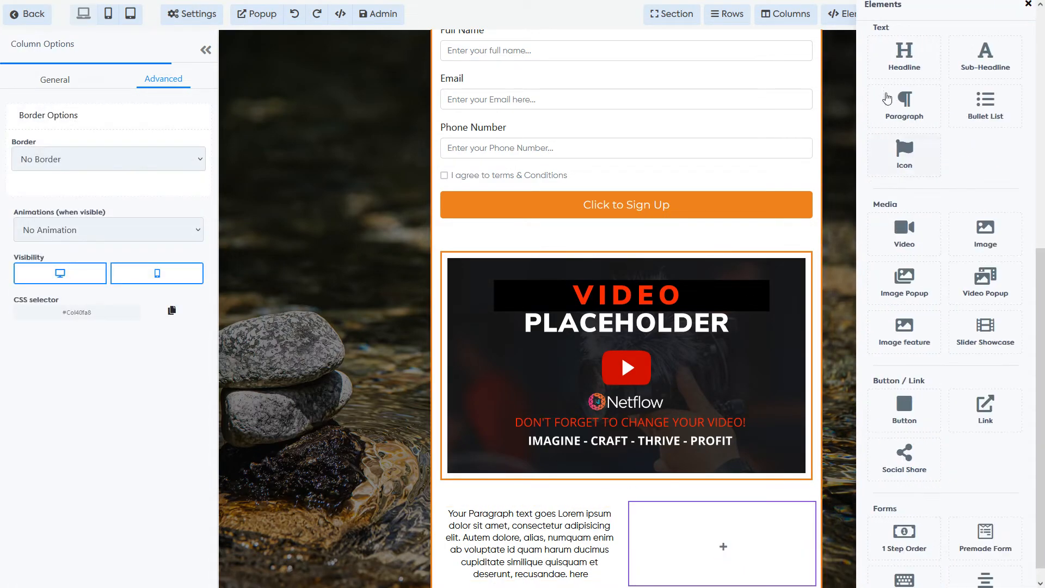
scroll(990, 211, "down", 1)
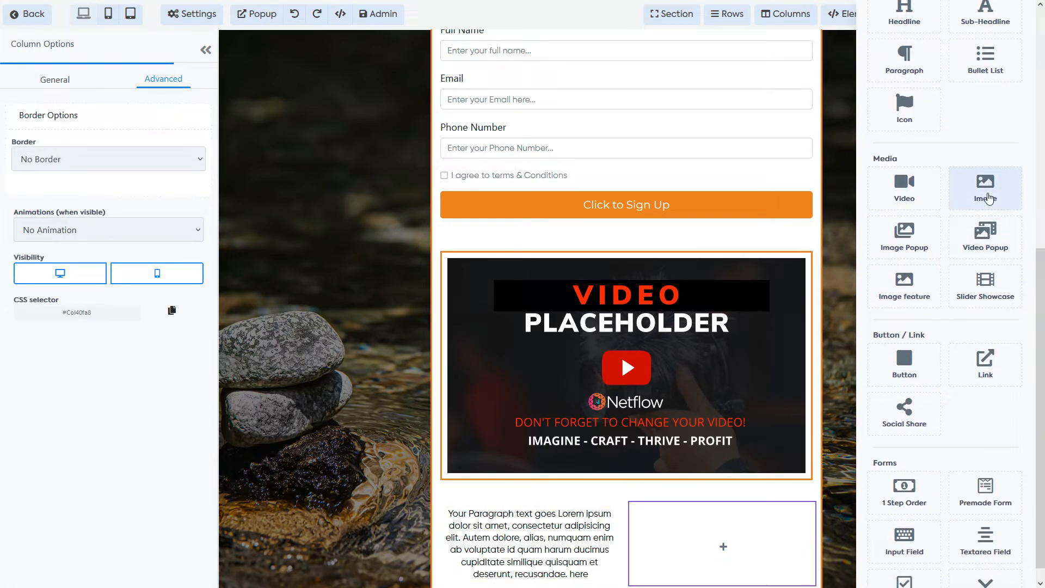
left_click(987, 197)
scroll(743, 534, "down", 1)
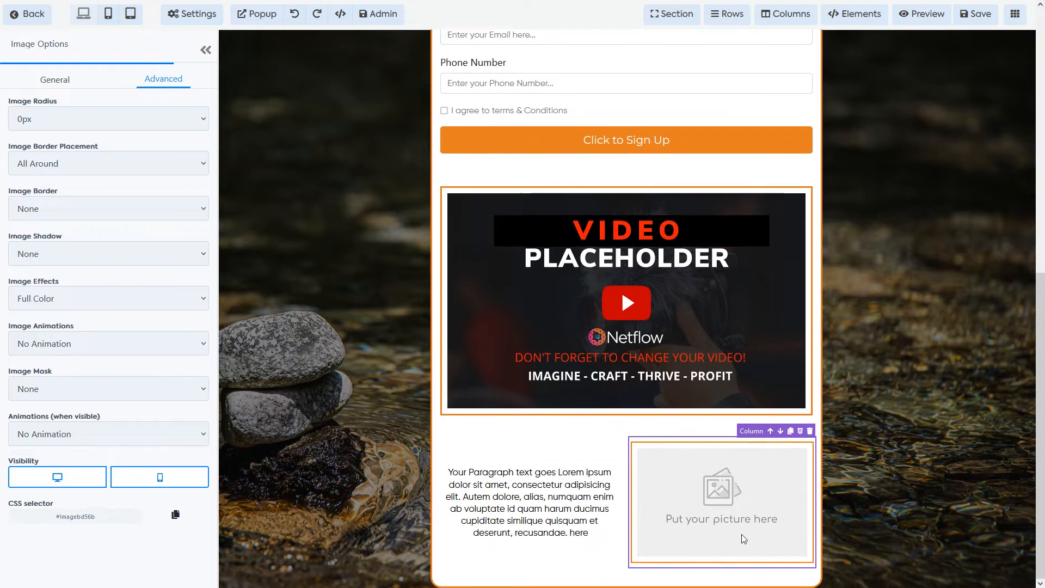
scroll(621, 306, "up", 1)
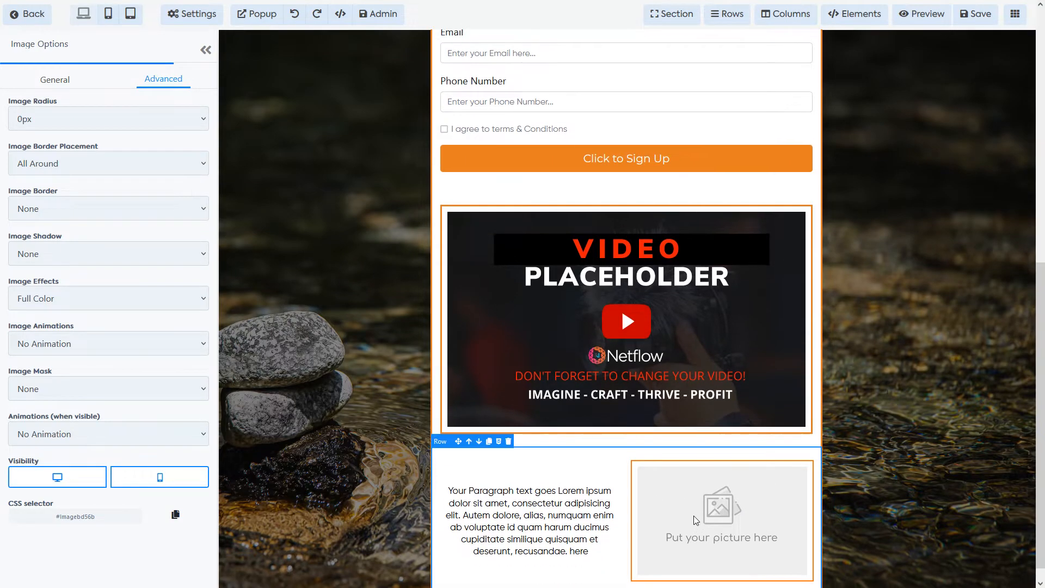
scroll(165, 348, "up", 2)
scroll(162, 327, "down", 1)
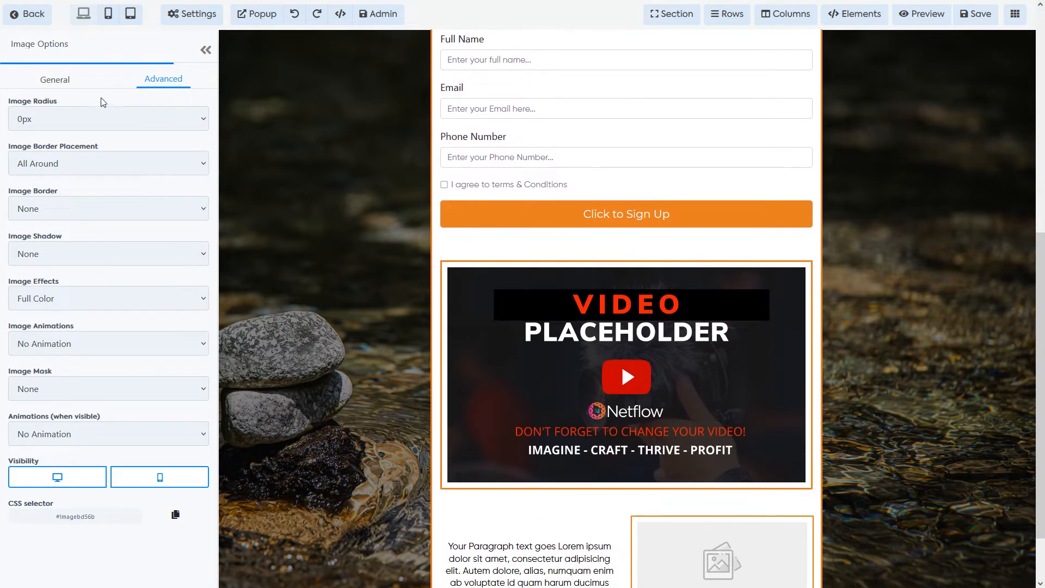
Step: Adjust the yoga logo's width and the paragraph styling, then collapse the options panel
left_click(71, 89)
scroll(140, 252, "down", 2)
scroll(145, 359, "up", 1)
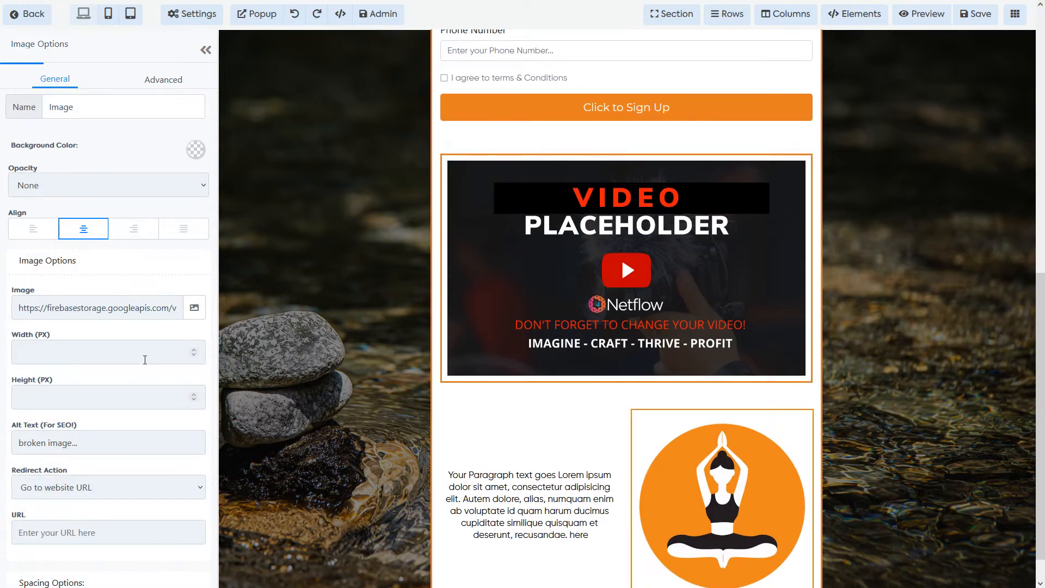
left_click(183, 352)
left_click(621, 255)
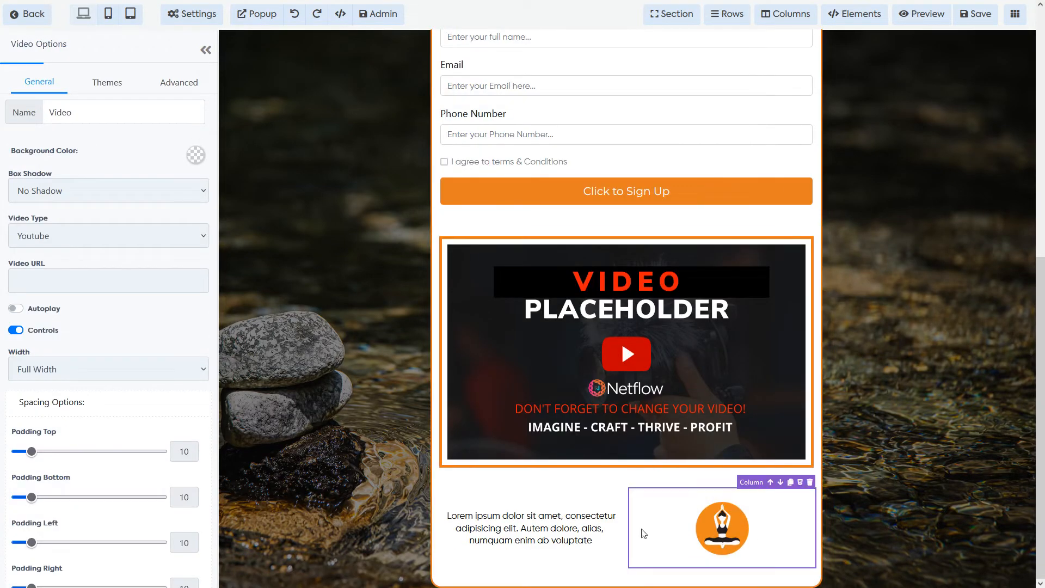
left_click(523, 529)
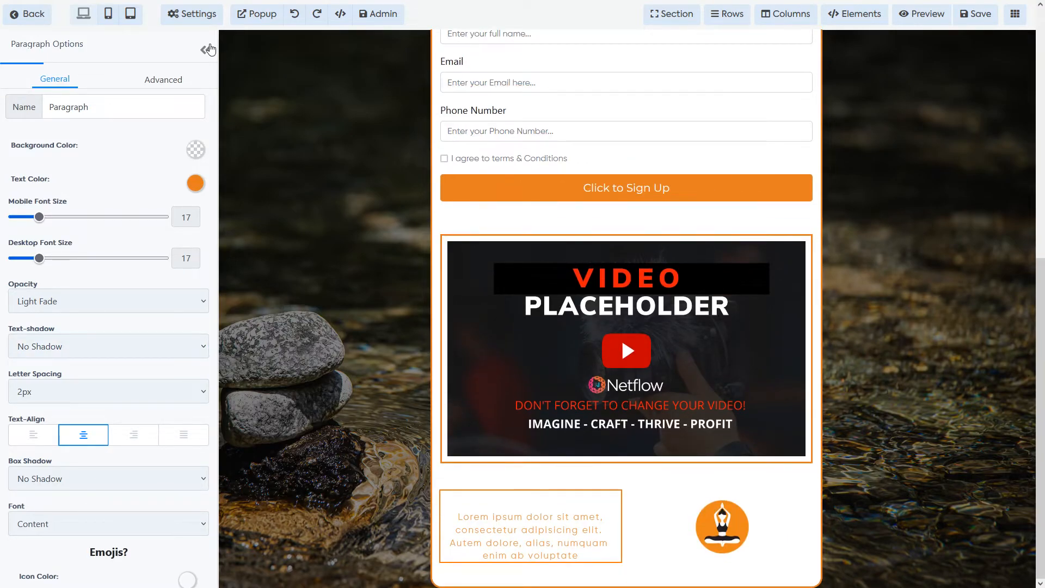
left_click(206, 49)
scroll(898, 483, "up", 2)
scroll(896, 479, "up", 5)
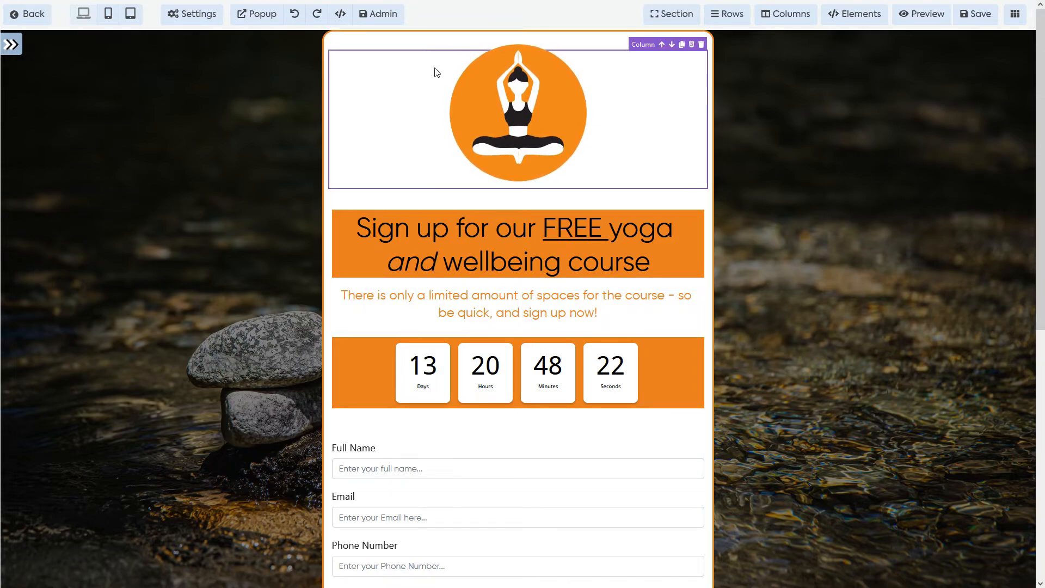
mouse_move(409, 43)
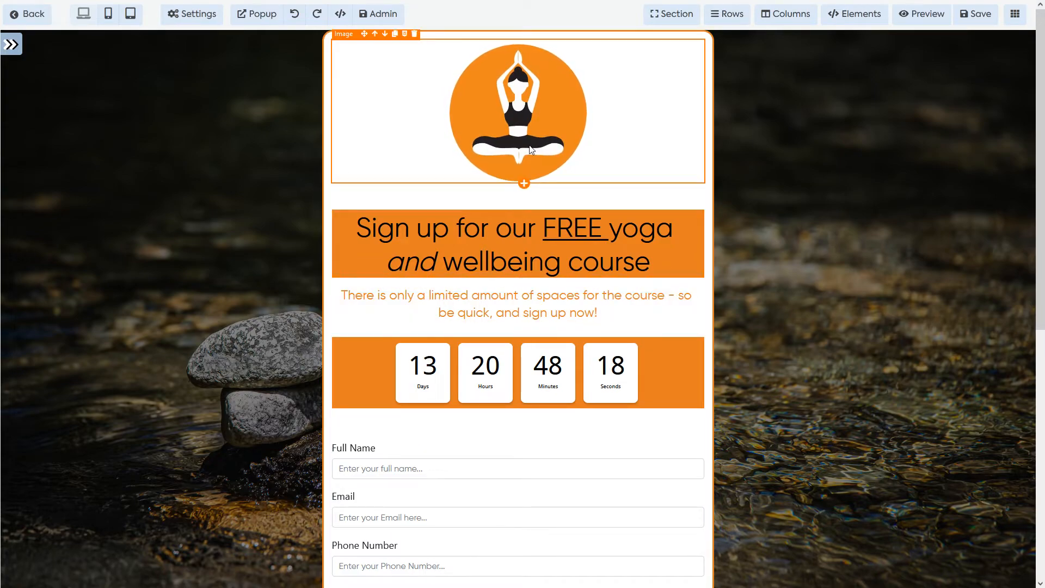
scroll(548, 384, "down", 3)
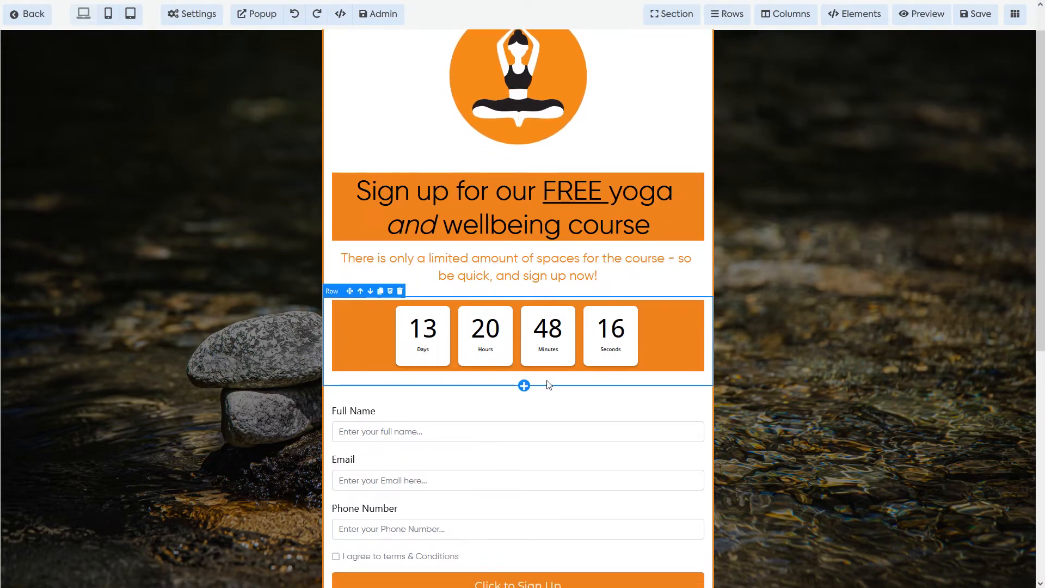
scroll(548, 384, "up", 3)
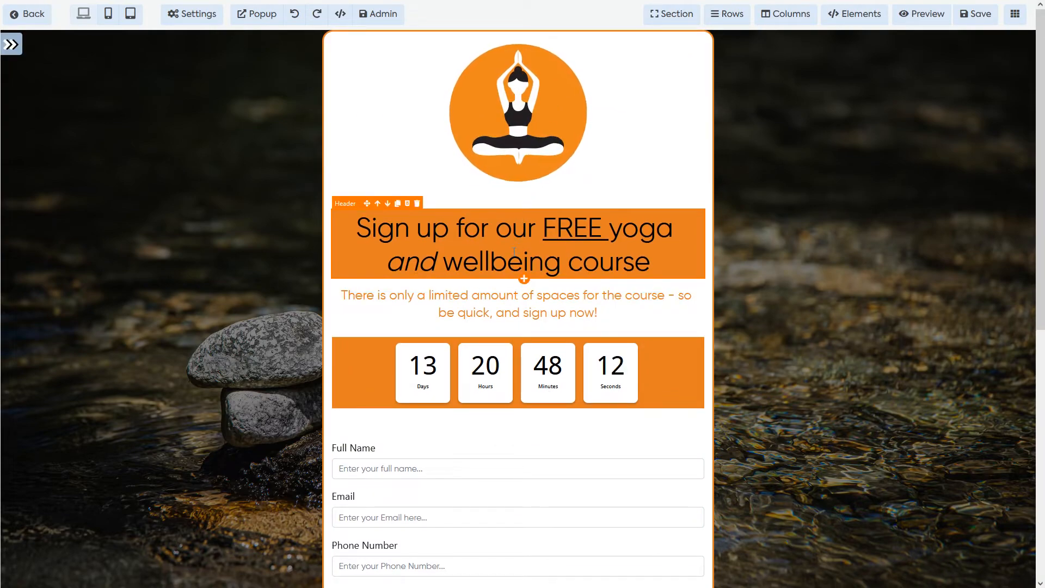
scroll(496, 272, "down", 1)
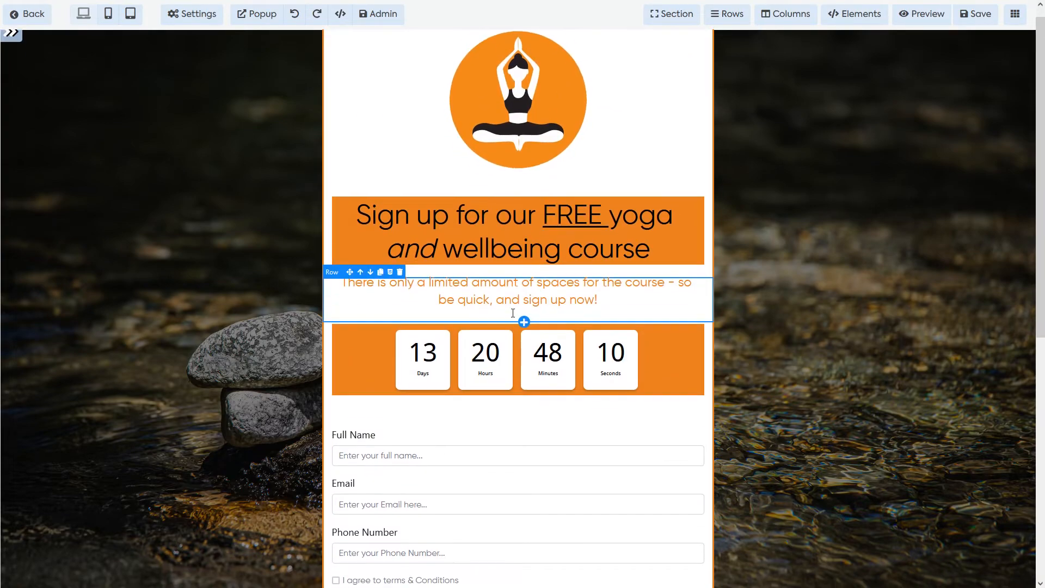
scroll(488, 289, "down", 4)
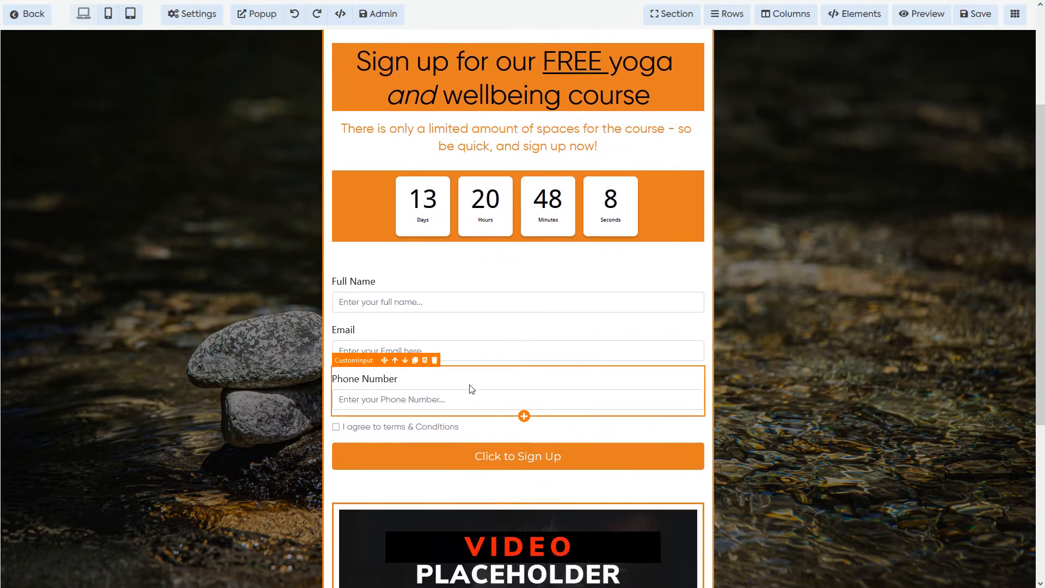
scroll(493, 339, "down", 2)
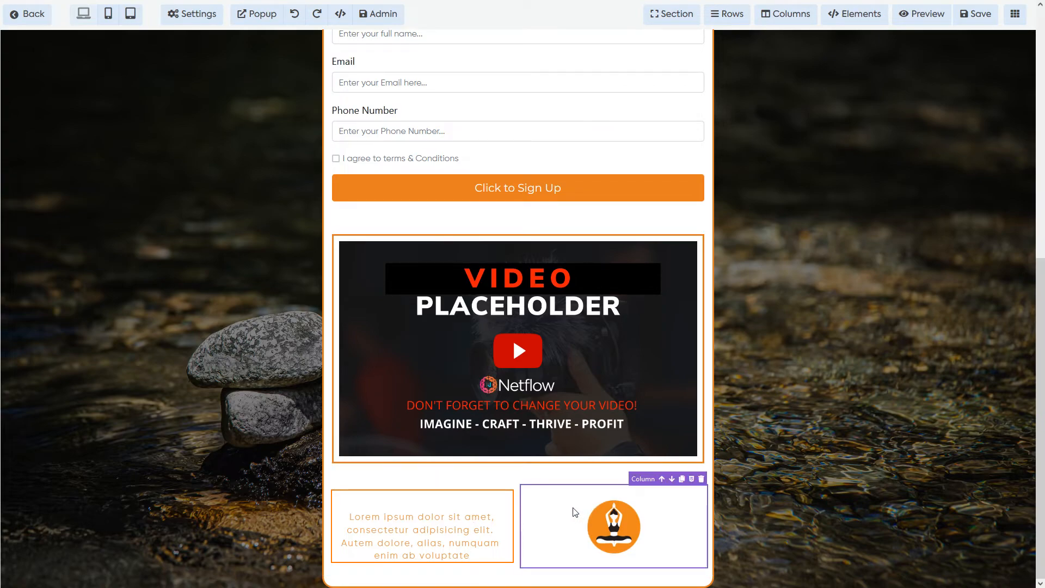
left_click(572, 282)
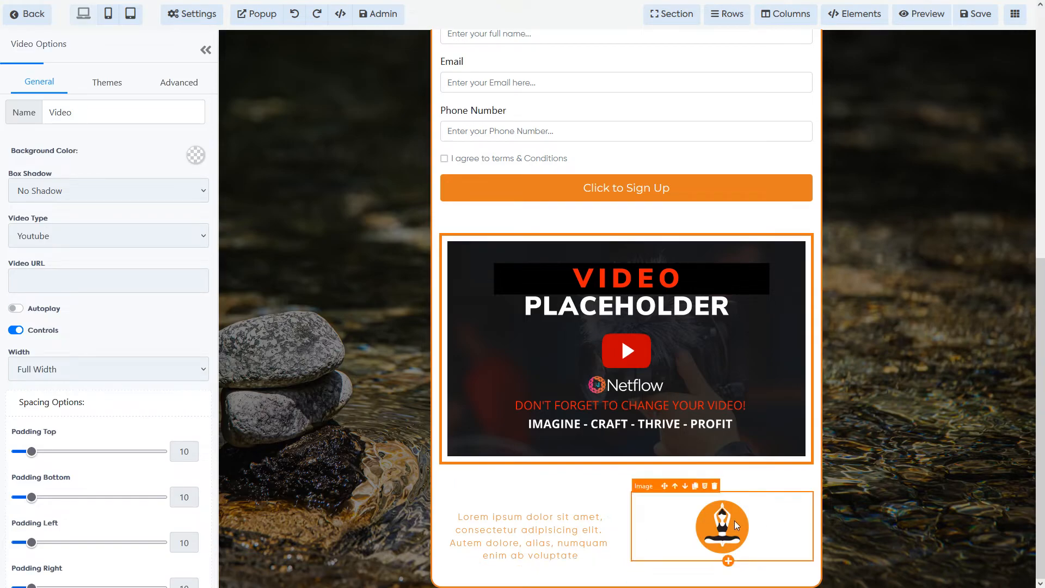
left_click(205, 51)
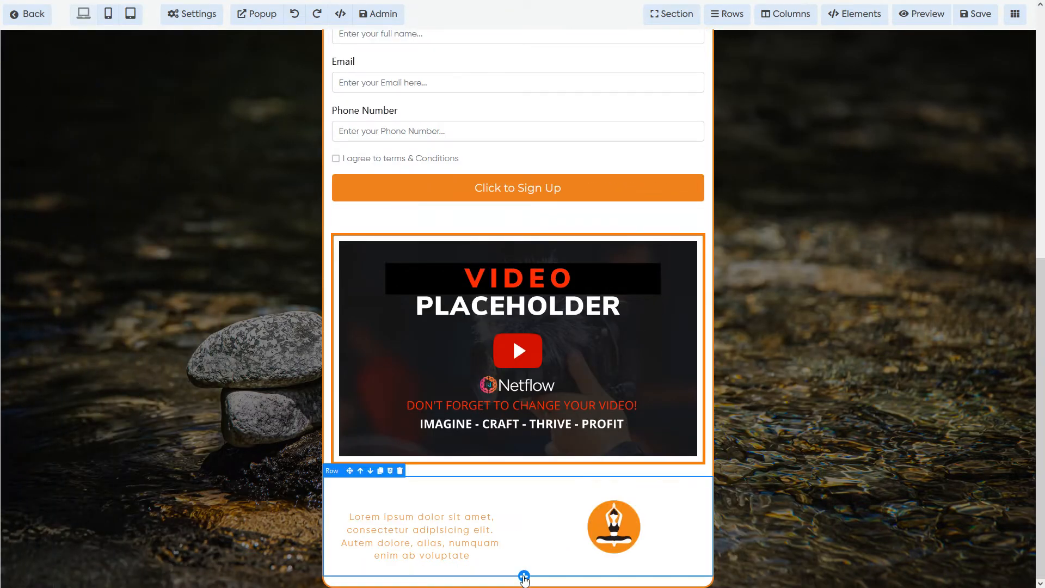
Step: Add a one-column row below the paragraph-and-logo row and browse its elements down to Blocks
left_click(520, 575)
left_click(931, 124)
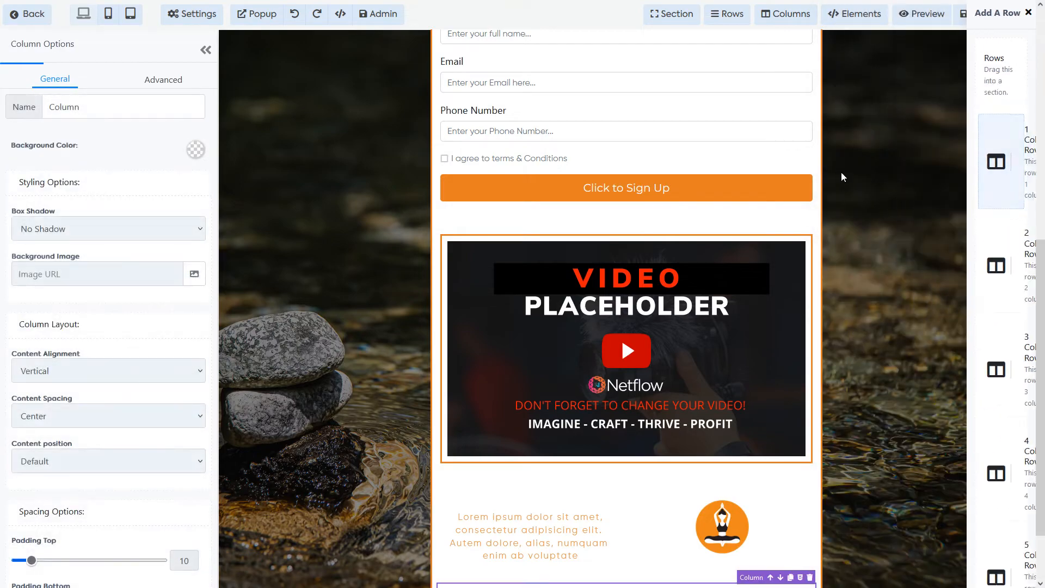
left_click(621, 536)
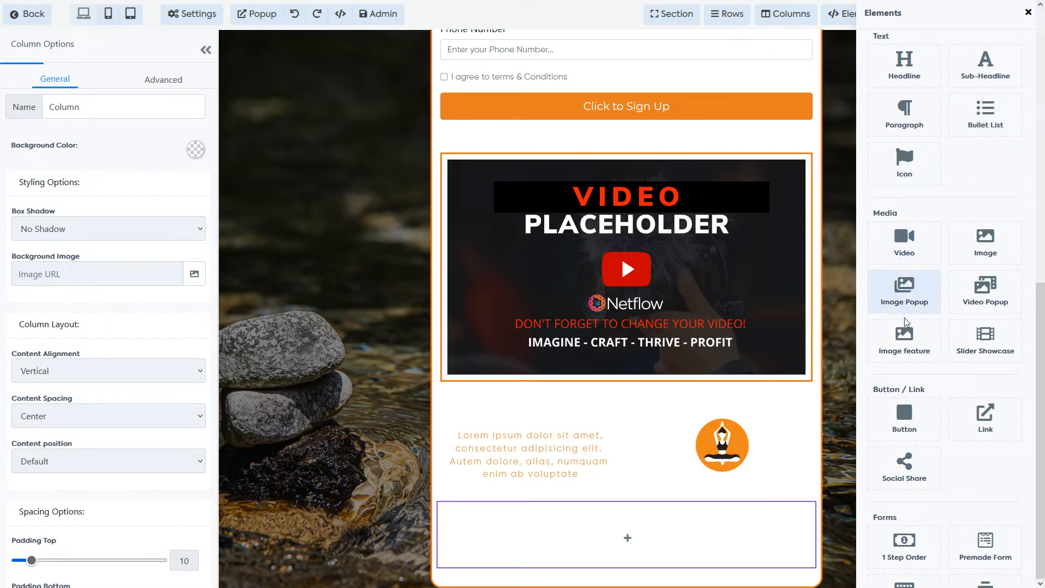
scroll(974, 326, "down", 3)
scroll(977, 322, "down", 8)
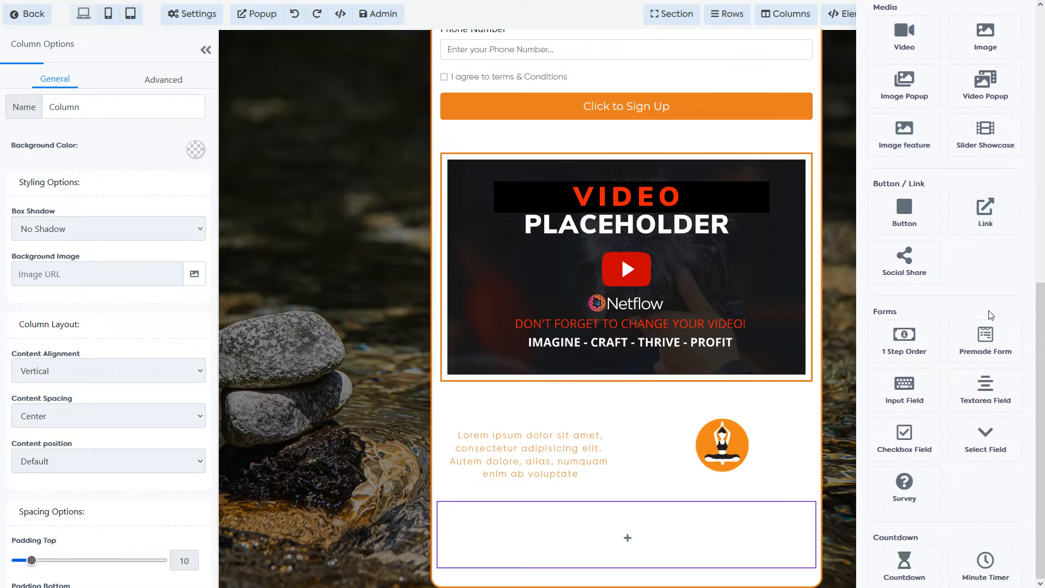
scroll(983, 323, "down", 1)
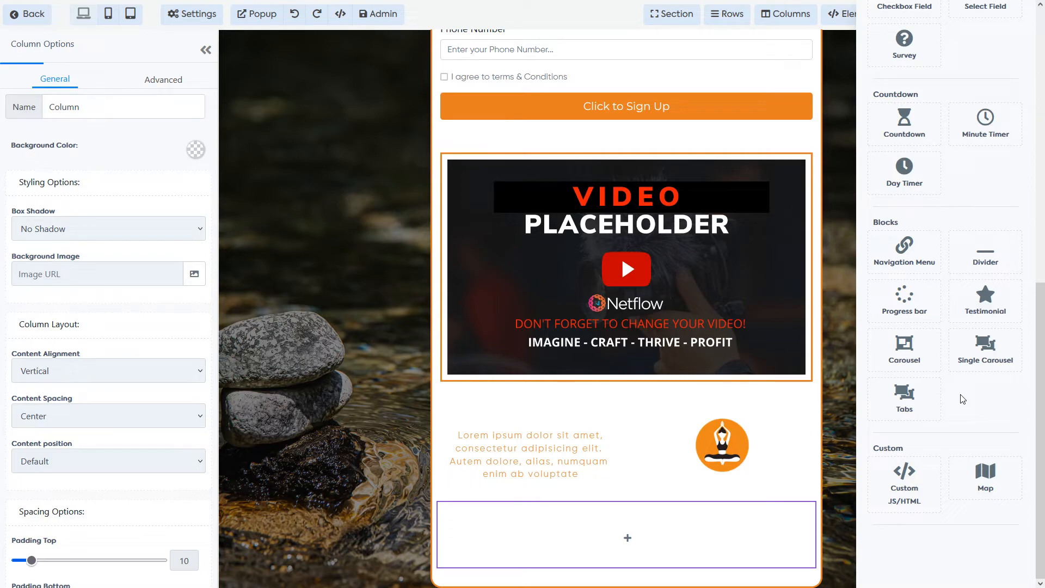
mouse_move(672, 532)
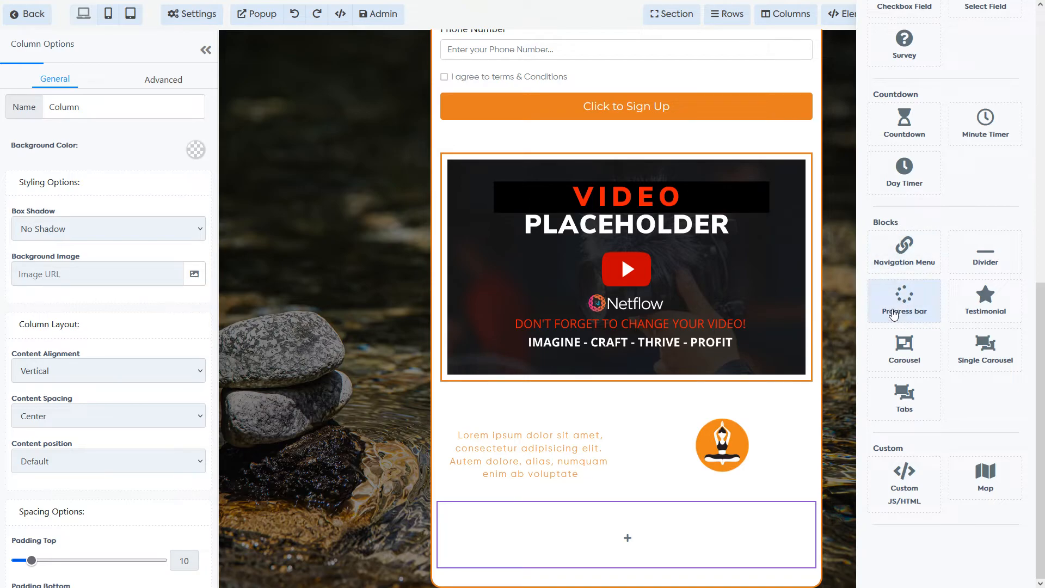
Step: Add a progress bar at 30 percent labelled 'Loading...' with stripe animation off
left_click(906, 311)
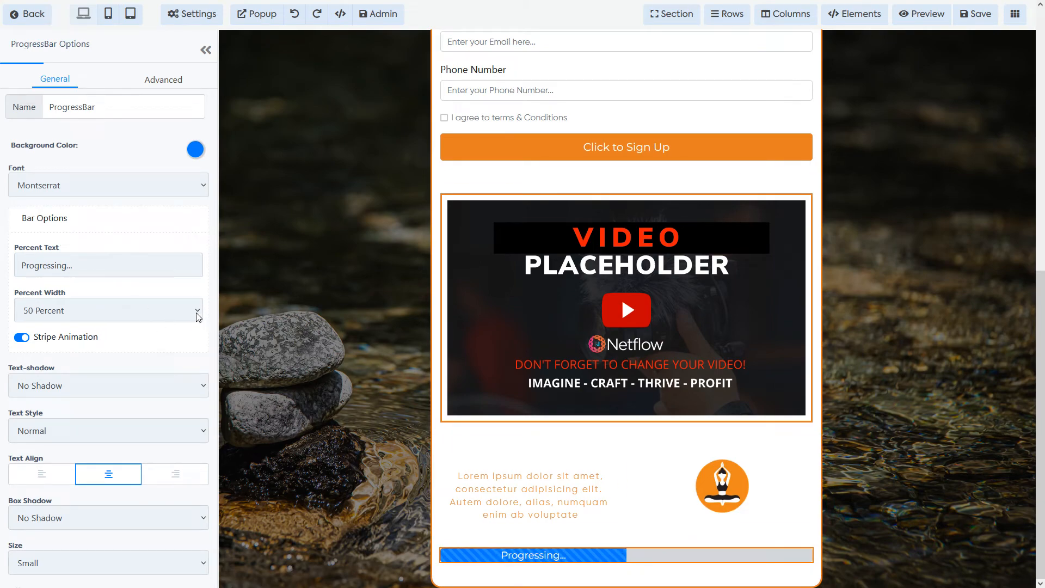
left_click(152, 308)
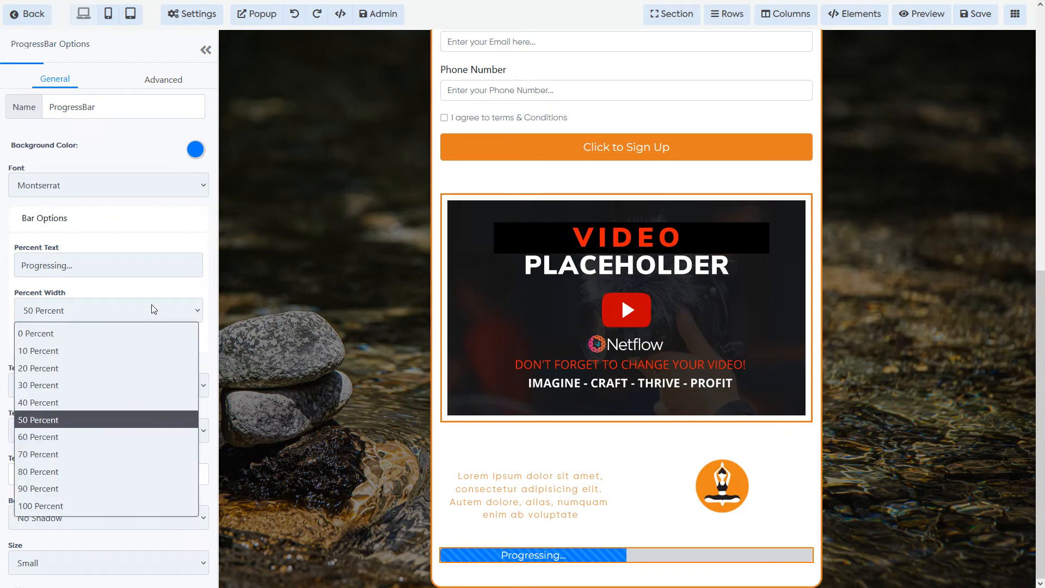
left_click(54, 385)
double_click(75, 260)
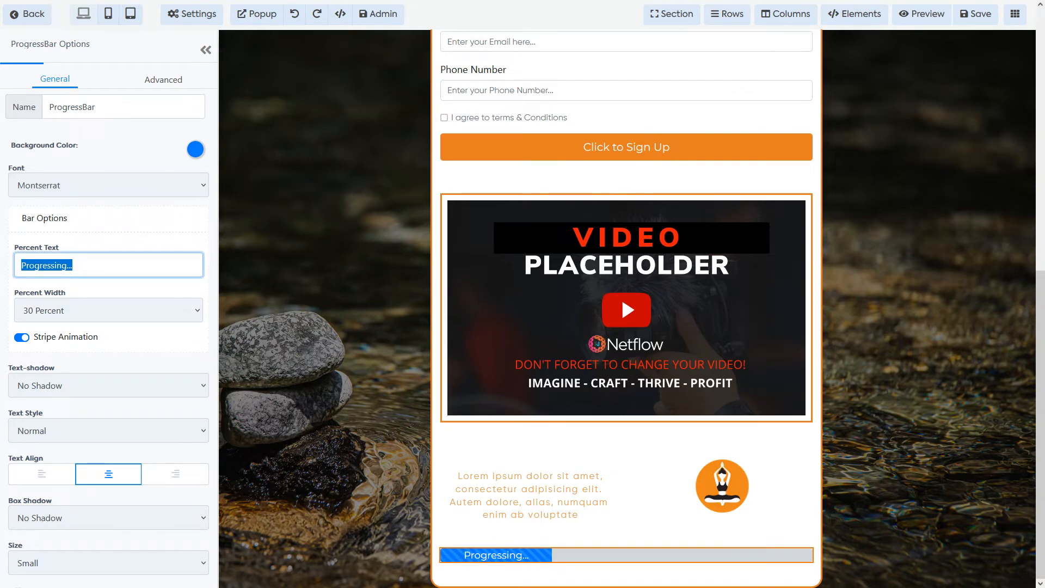
type("Load")
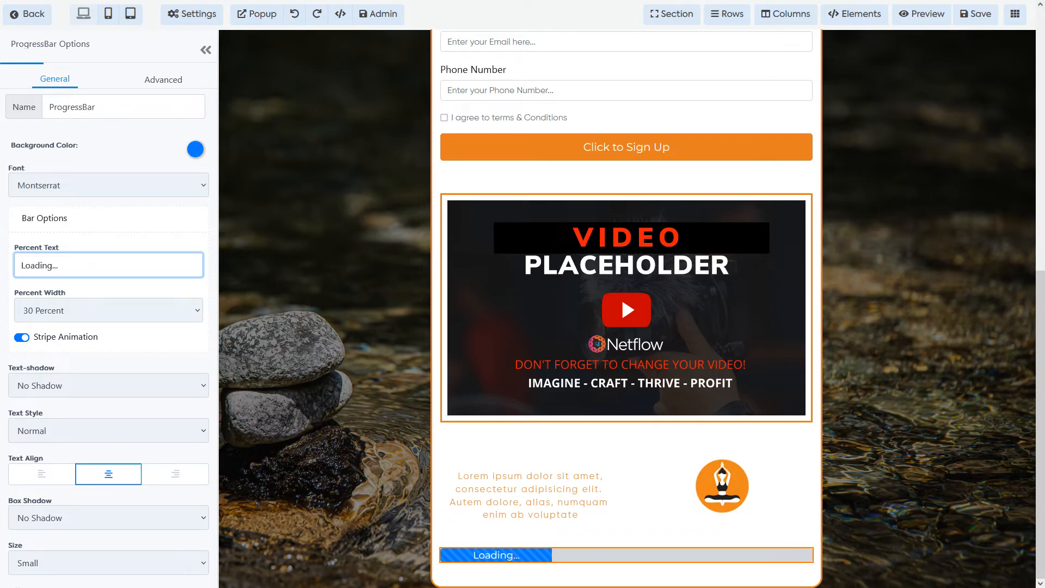
left_click(22, 338)
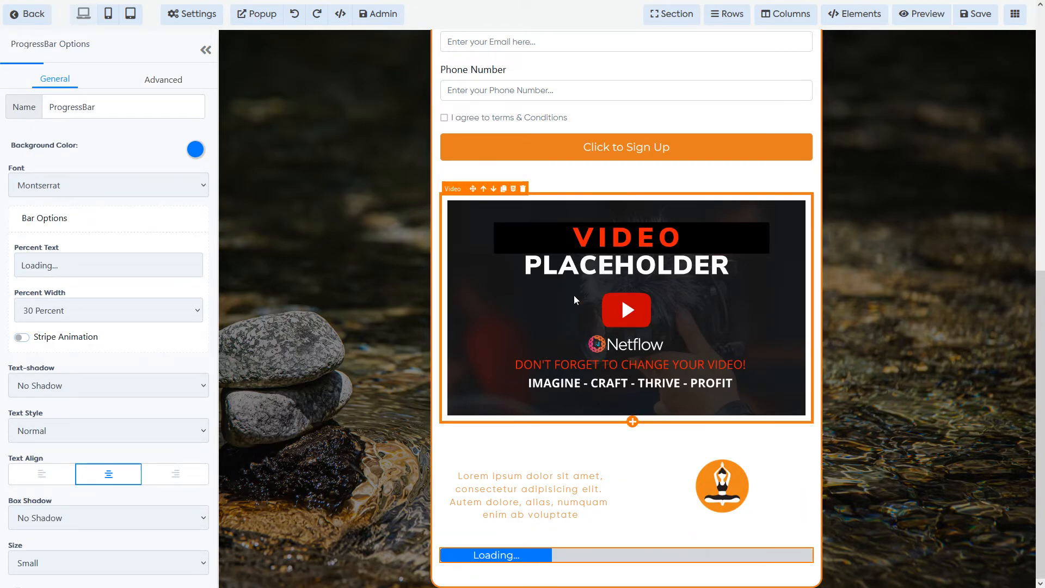
scroll(573, 294, "up", 9)
Step: Collapse the options panel and check the page at mobile and tablet widths before returning to desktop
left_click(206, 49)
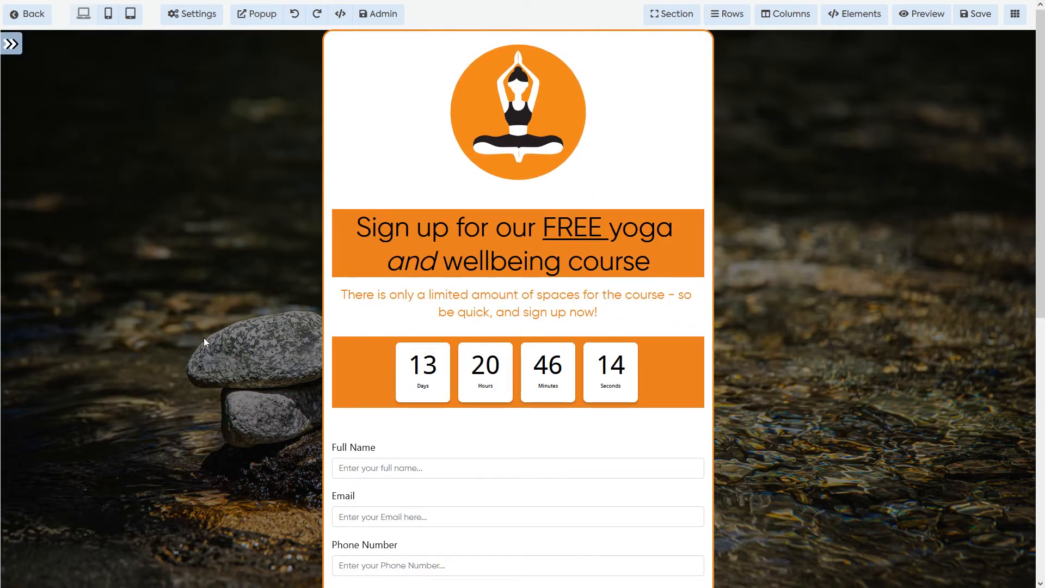
left_click(103, 23)
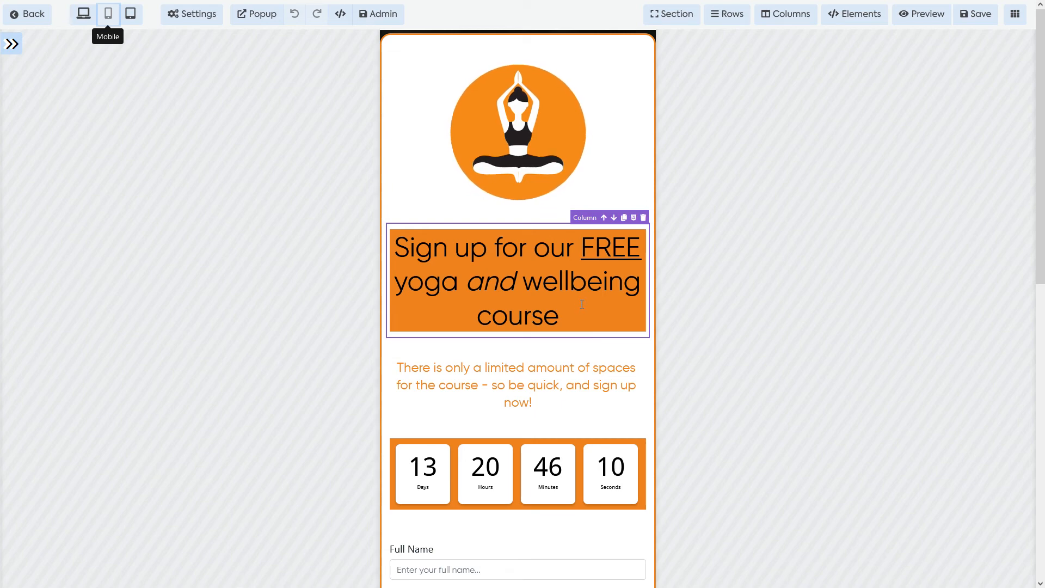
scroll(512, 305, "down", 8)
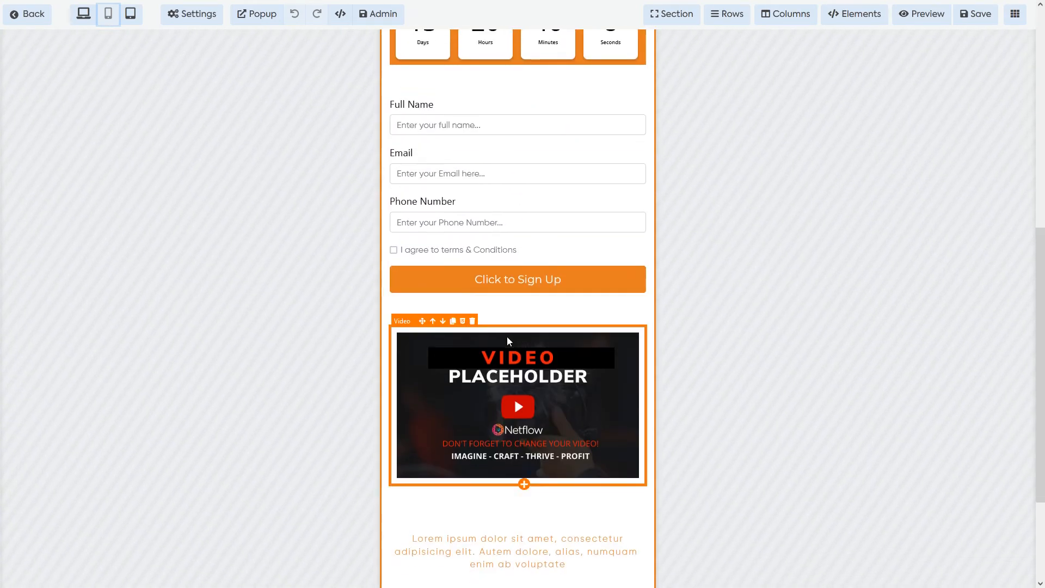
scroll(507, 338, "down", 3)
scroll(490, 365, "up", 1)
scroll(485, 366, "down", 1)
scroll(485, 365, "up", 3)
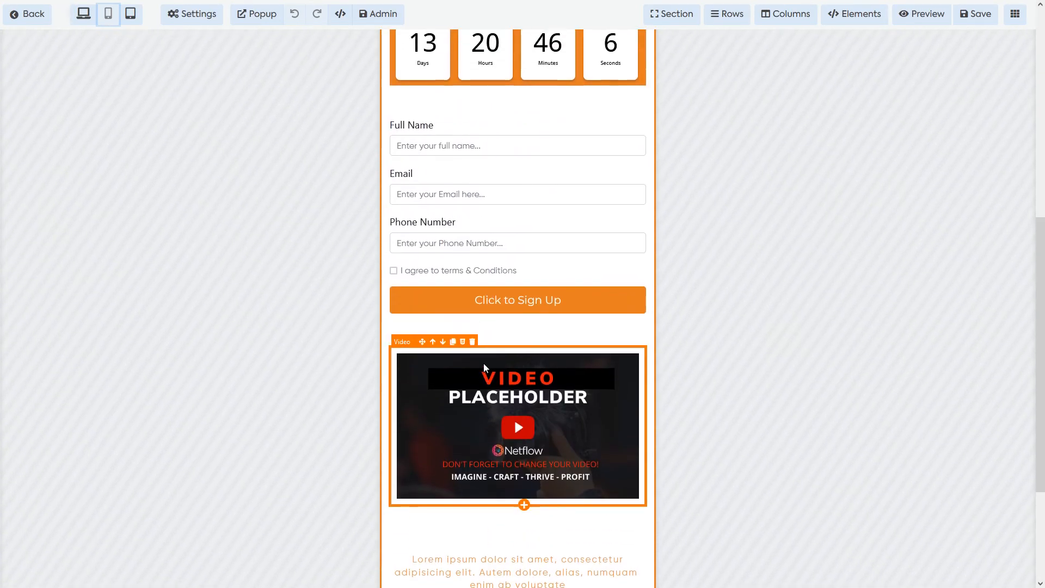
scroll(484, 364, "up", 8)
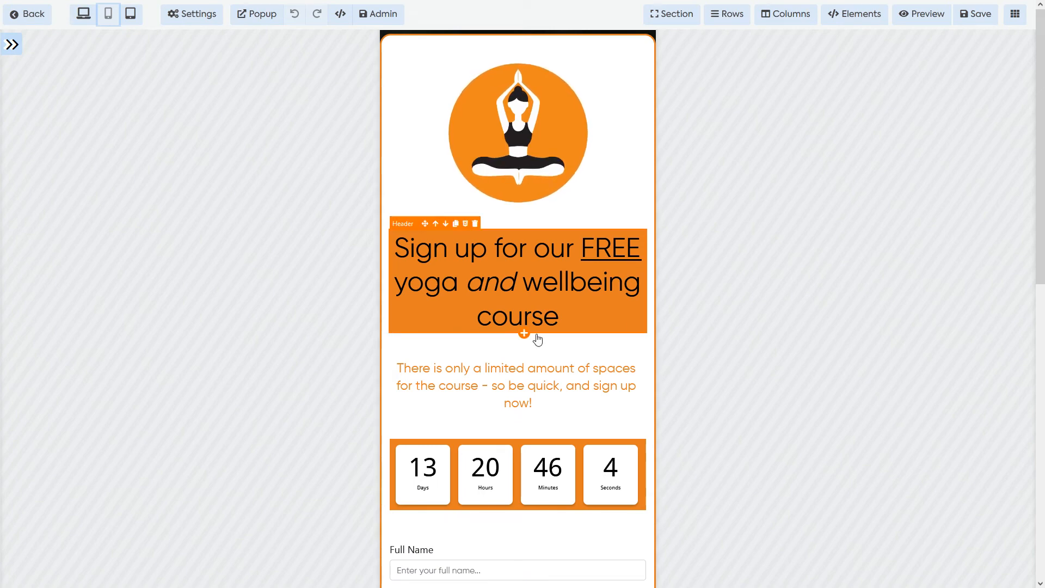
left_click(130, 14)
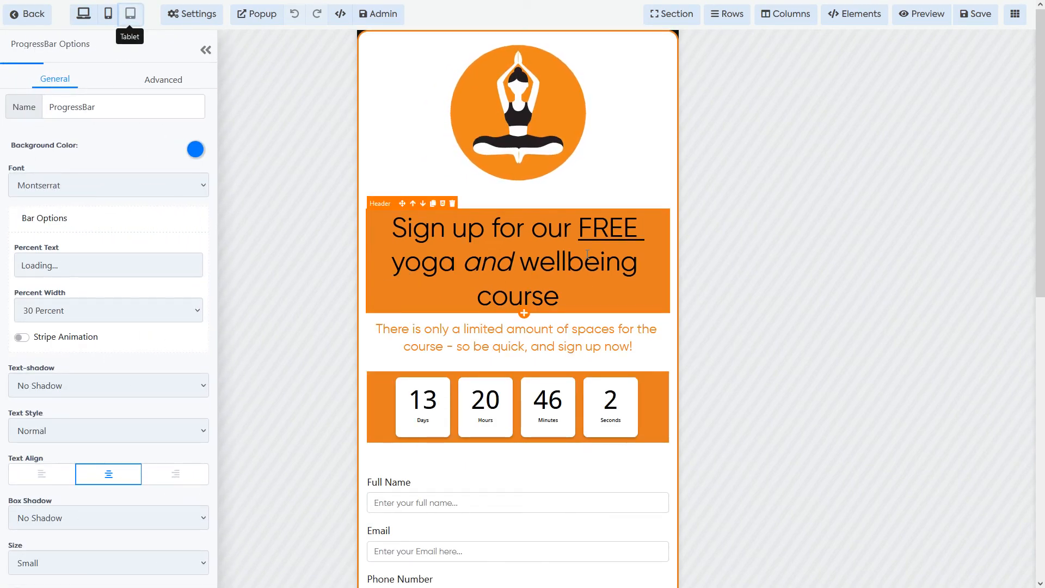
left_click(192, 13)
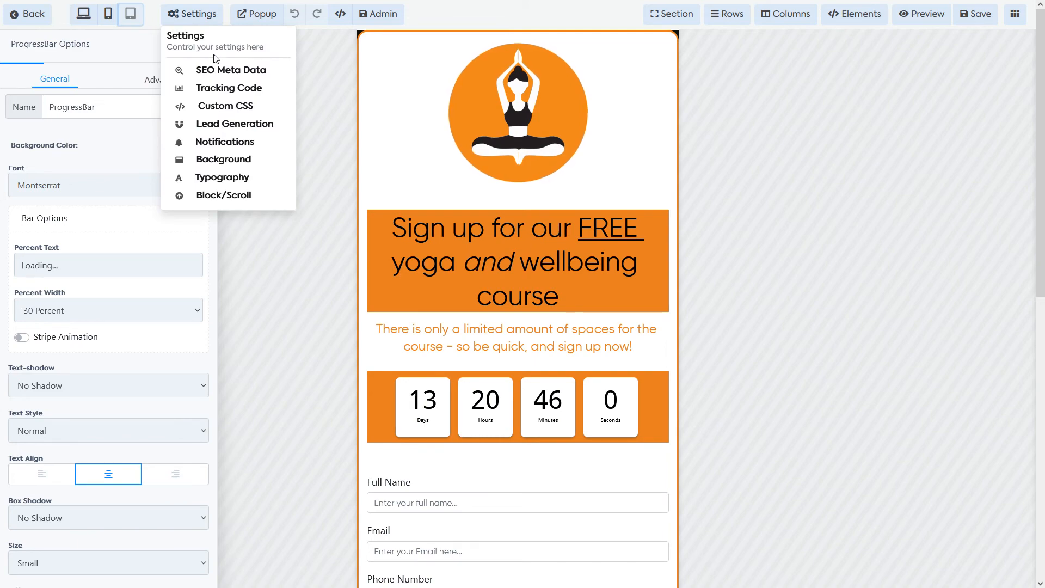
left_click(83, 15)
Step: Review the page's sections, rows, columns and elements lists
left_click(184, 22)
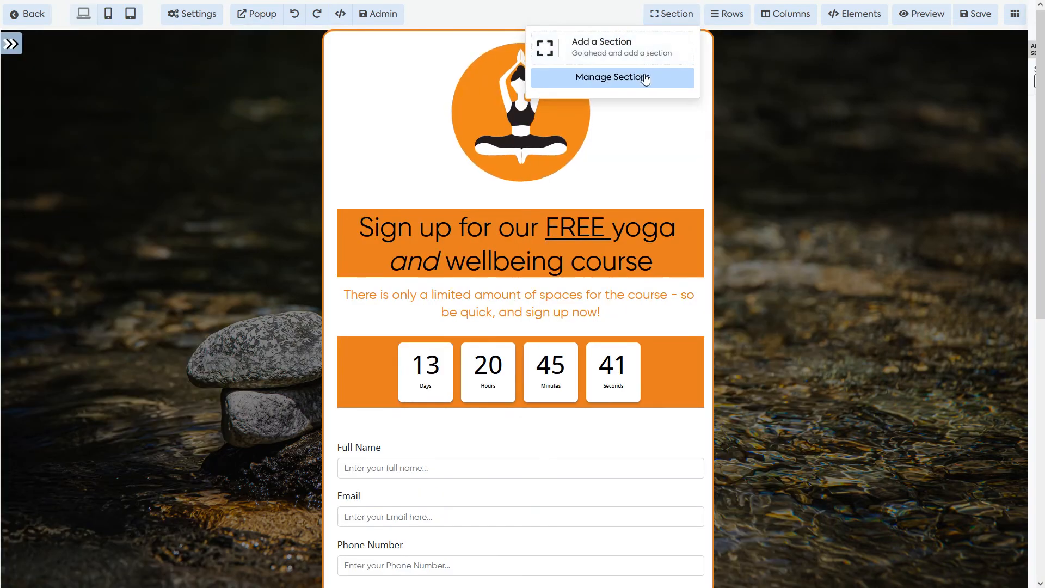
left_click(645, 78)
mouse_move(723, 14)
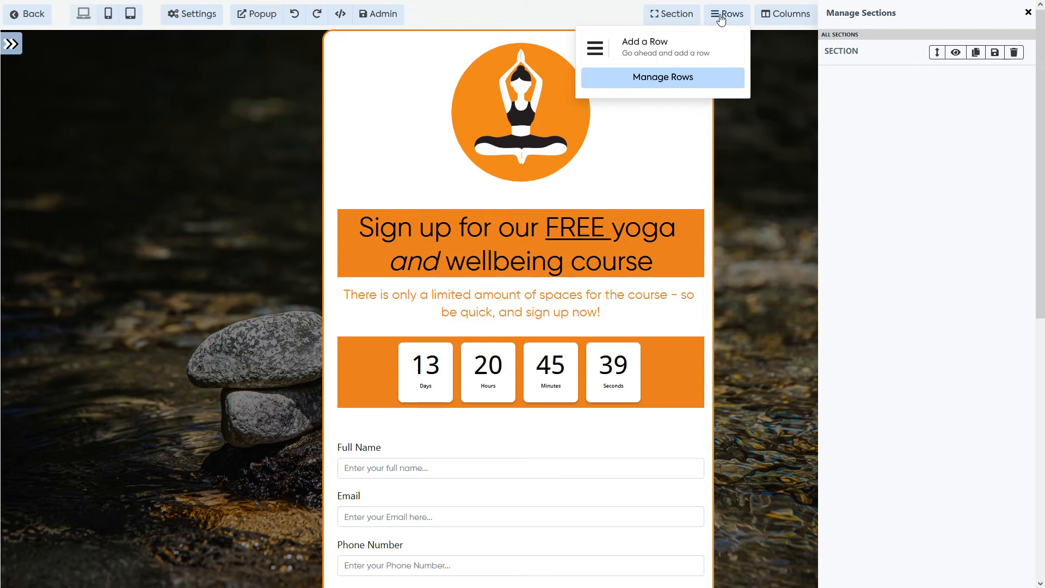
left_click(707, 76)
left_click(798, 17)
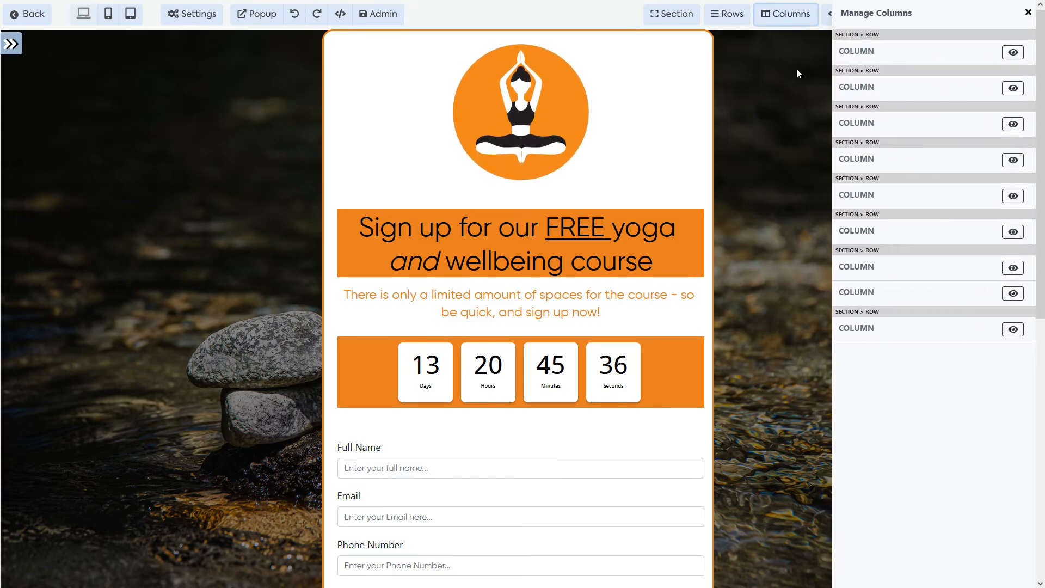
mouse_move(854, 16)
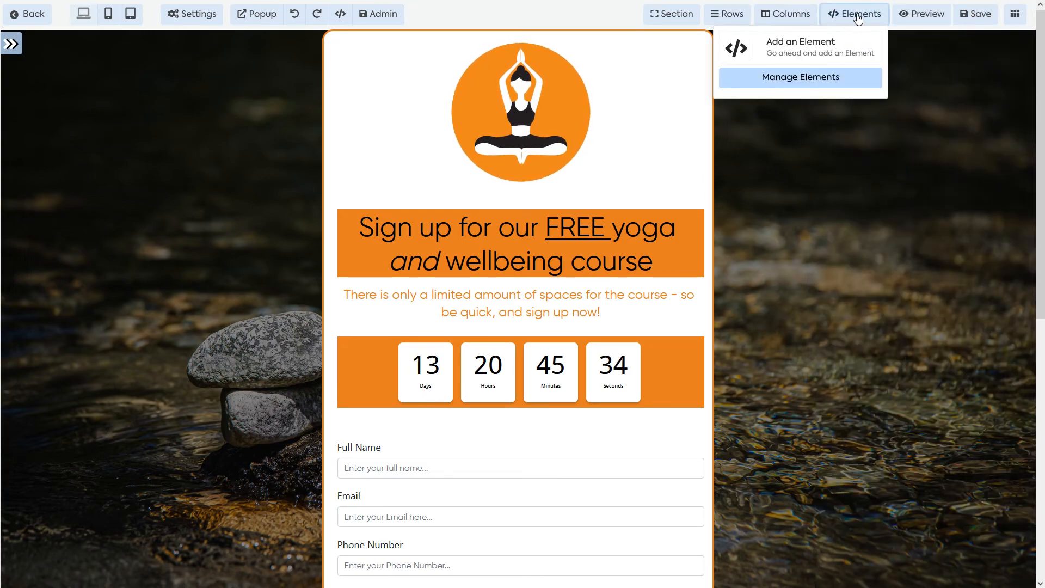
left_click(827, 74)
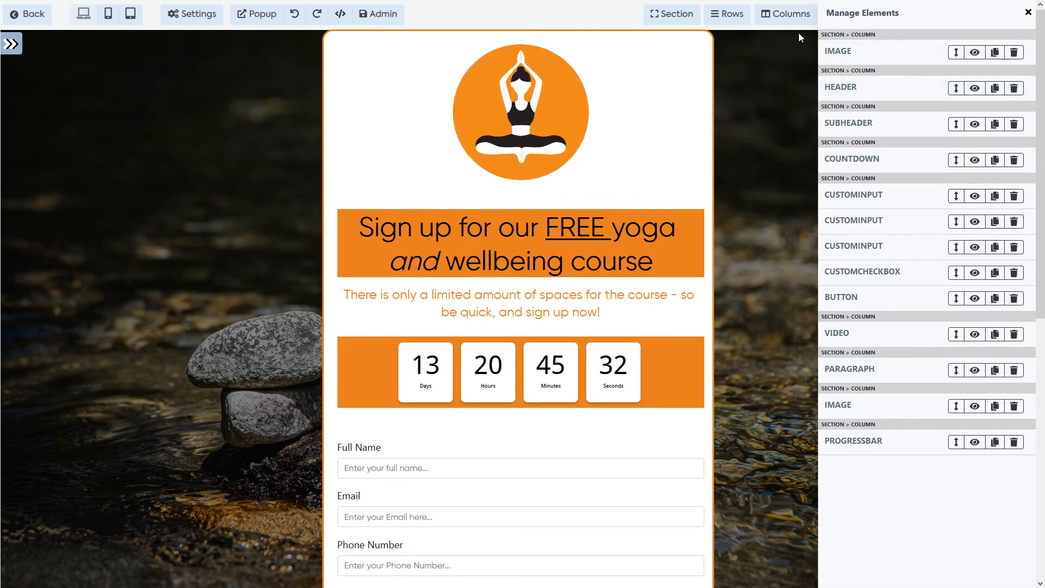
left_click(793, 14)
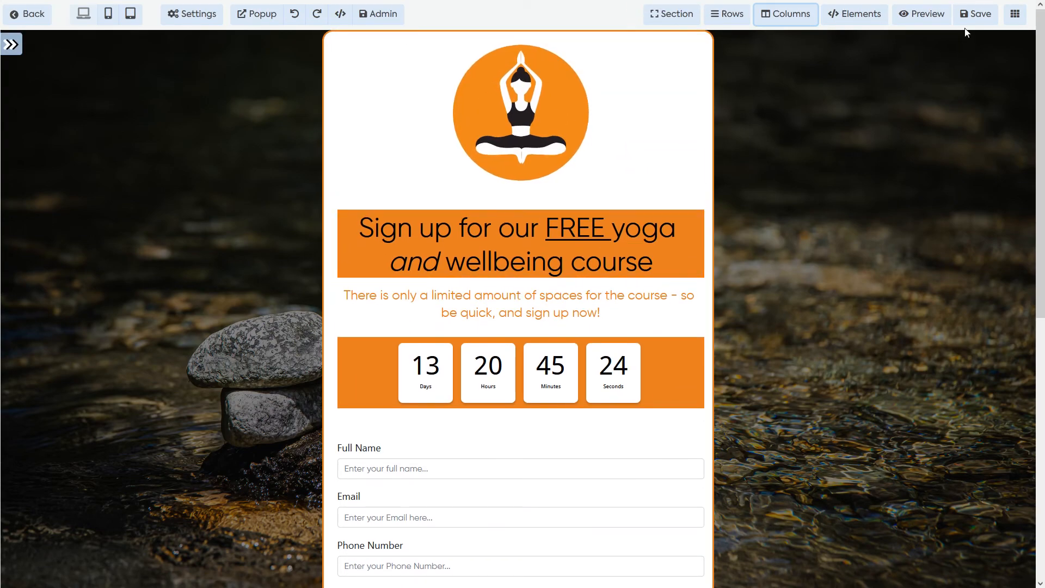
Step: Save the yoga opt-in page and scroll through its live preview
left_click(973, 15)
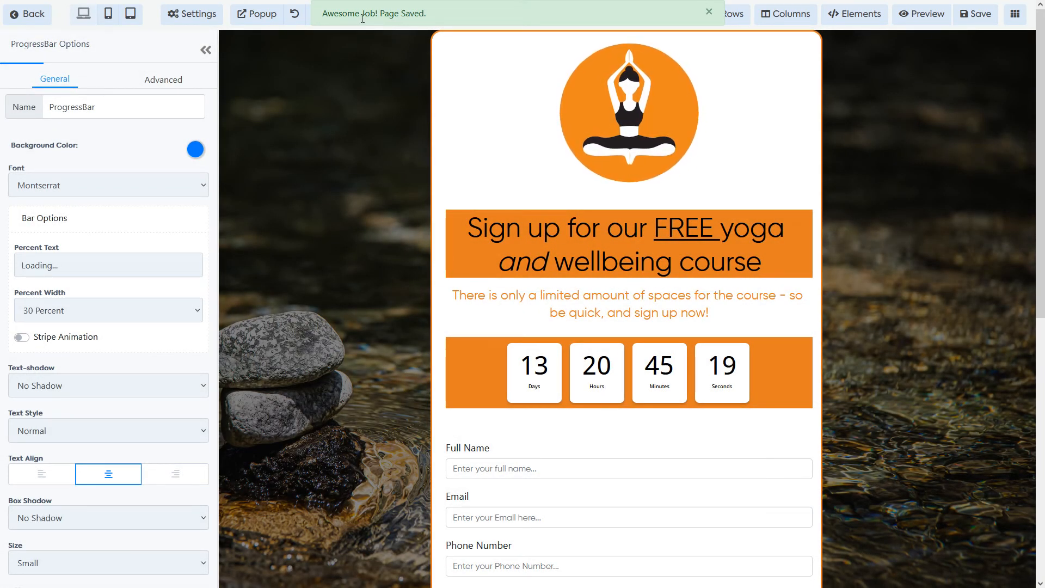
left_click(916, 21)
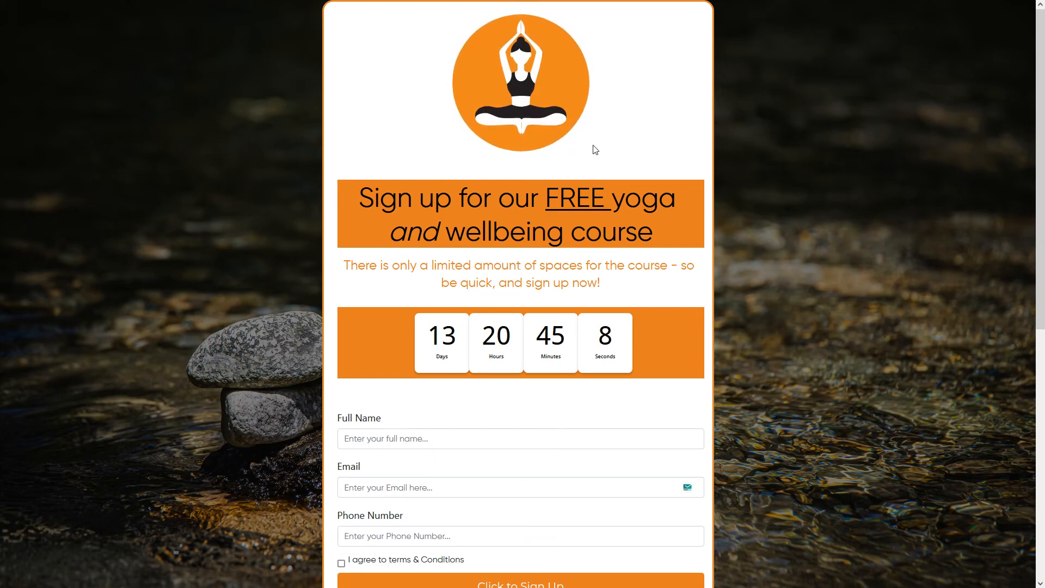
scroll(505, 271, "down", 7)
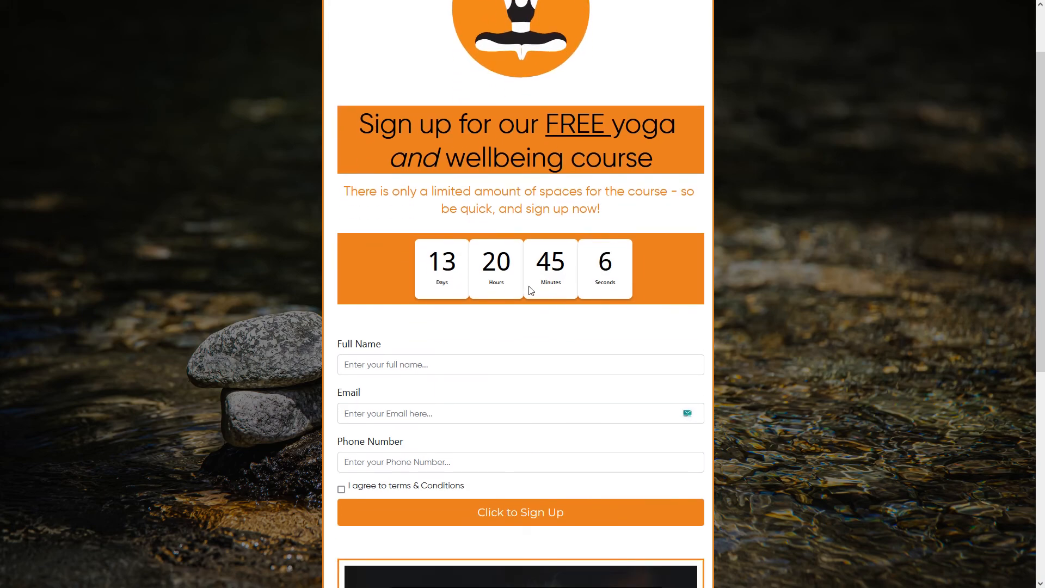
scroll(502, 257, "down", 1)
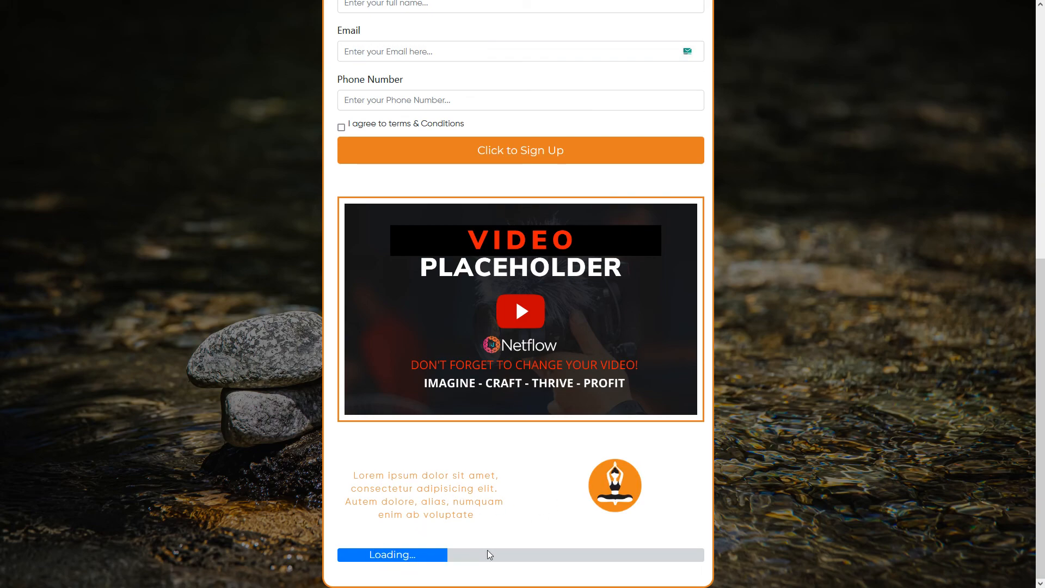
scroll(620, 439, "up", 8)
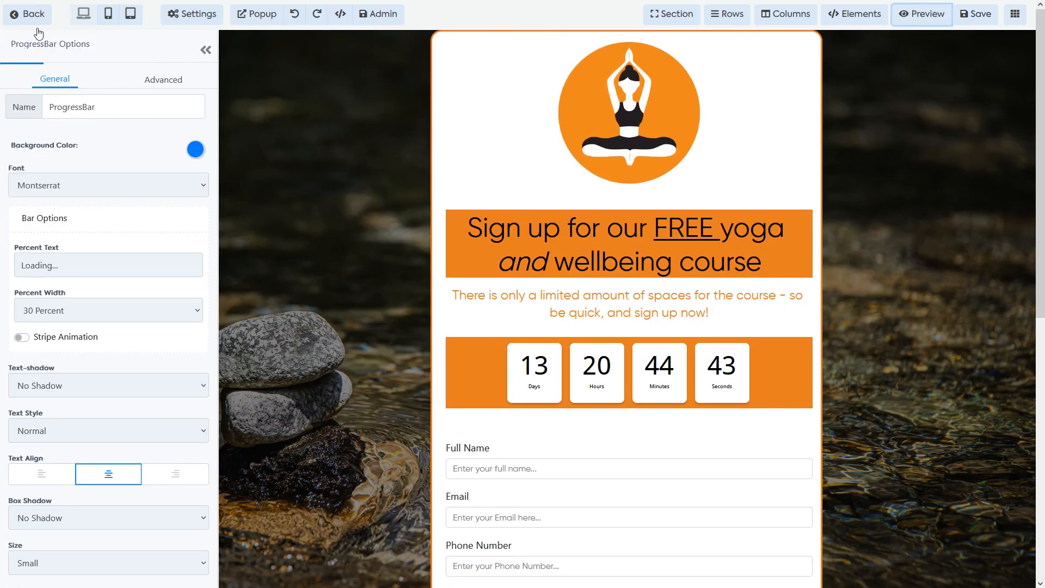
Step: Exit to the funnel's Steps page and close First step's rename dialog without changes
left_click(34, 14)
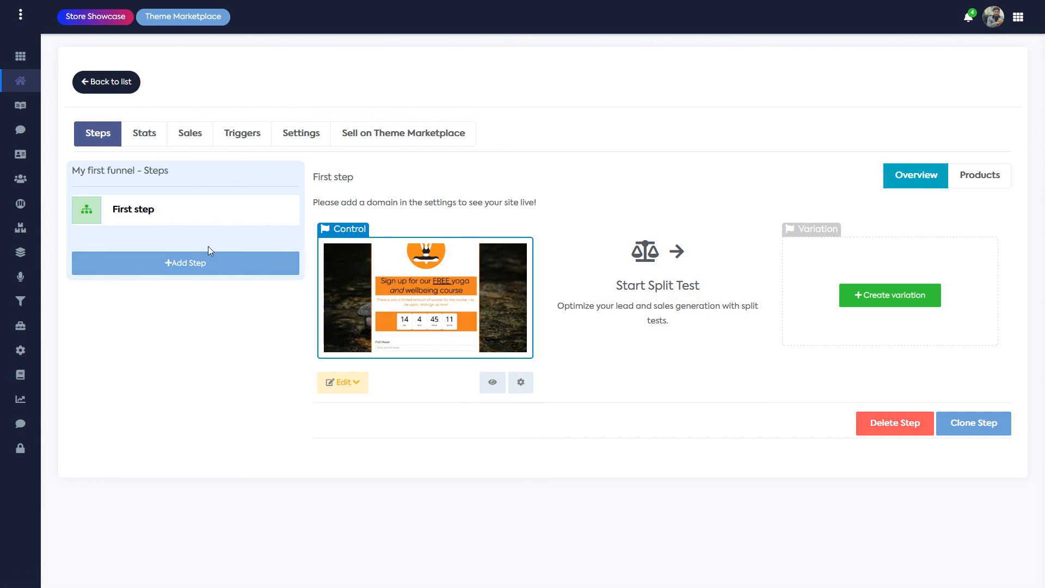
left_click(520, 382)
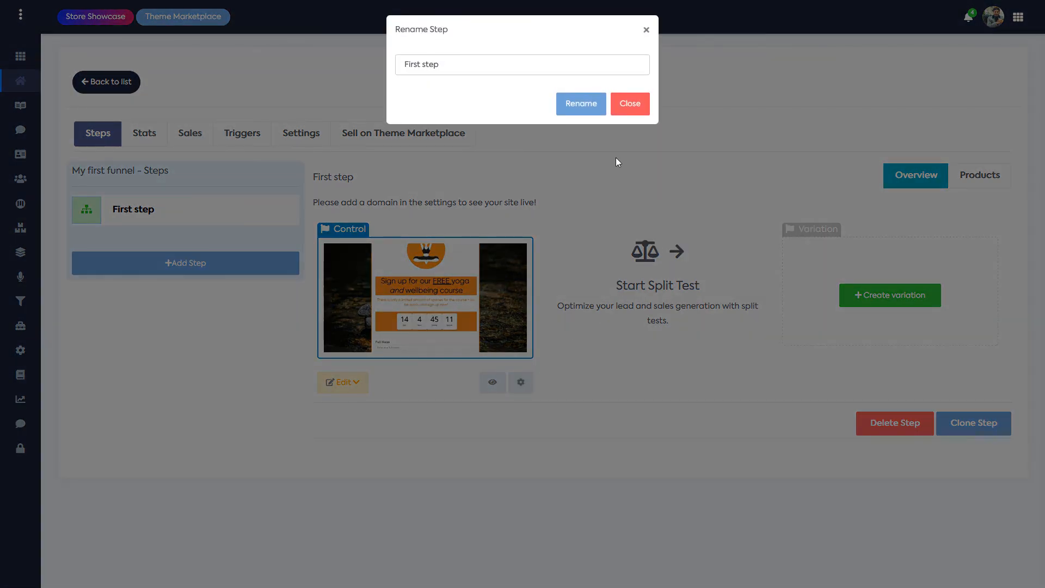
left_click(646, 111)
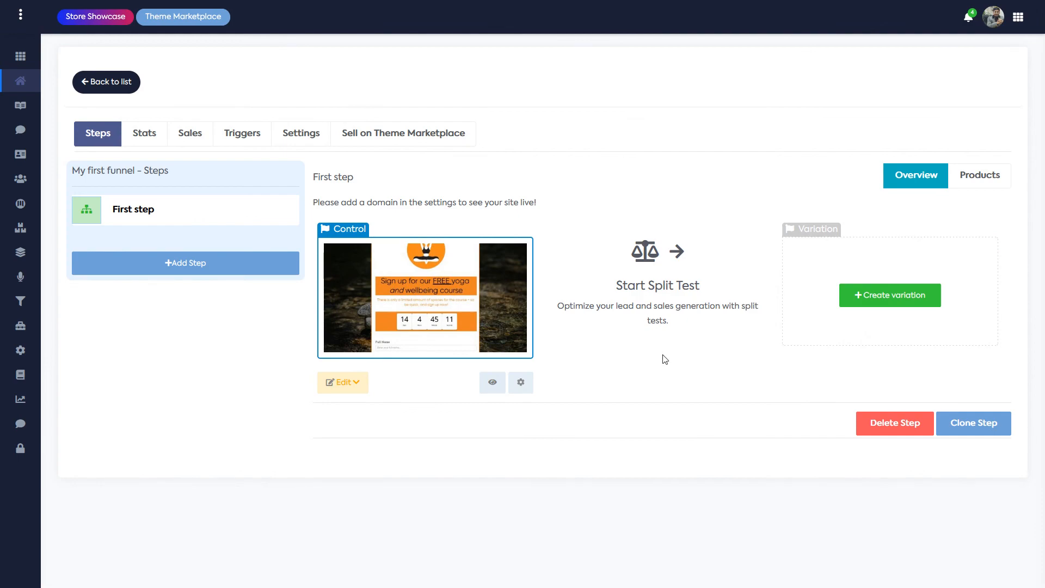